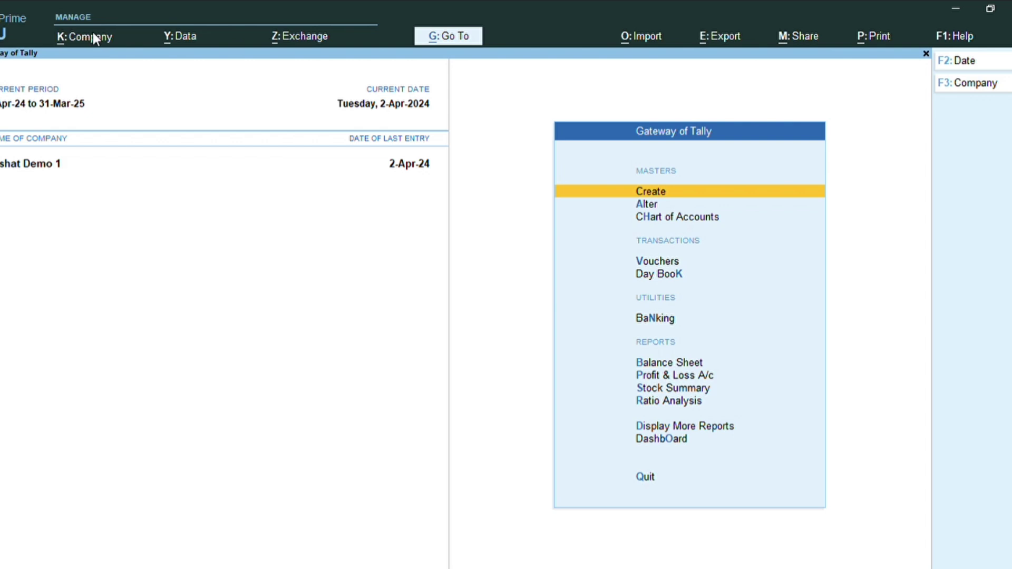
# Create a new company named "Order Procesing" and save it with the default settings
pyautogui.click(94, 35)
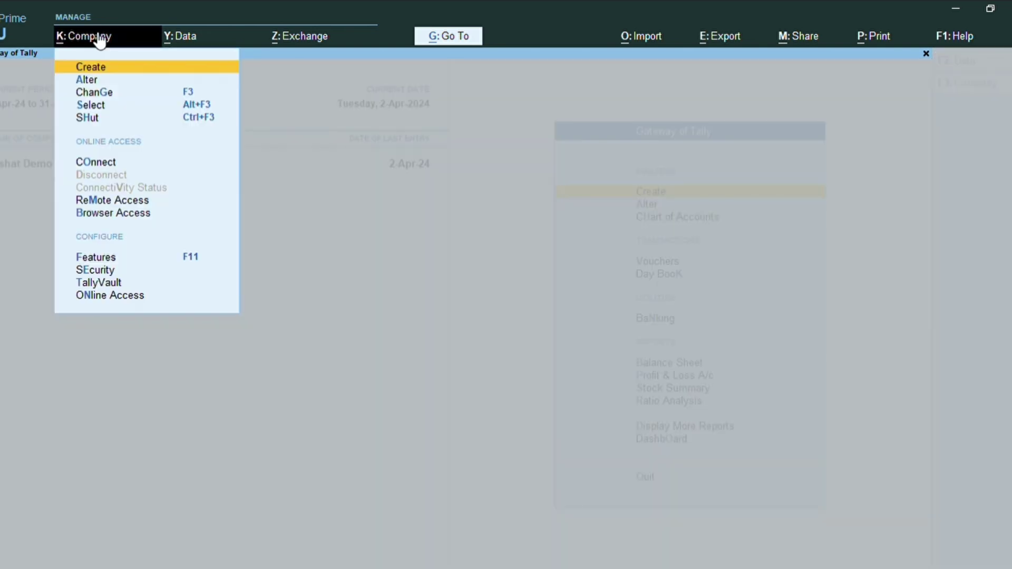
pyautogui.click(101, 71)
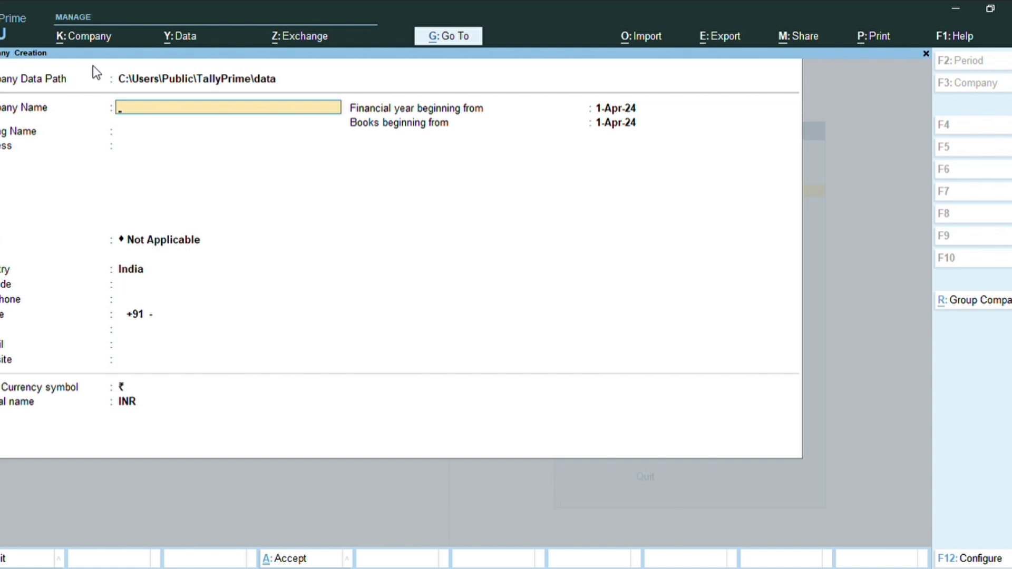
pyautogui.write('Order Procesing')
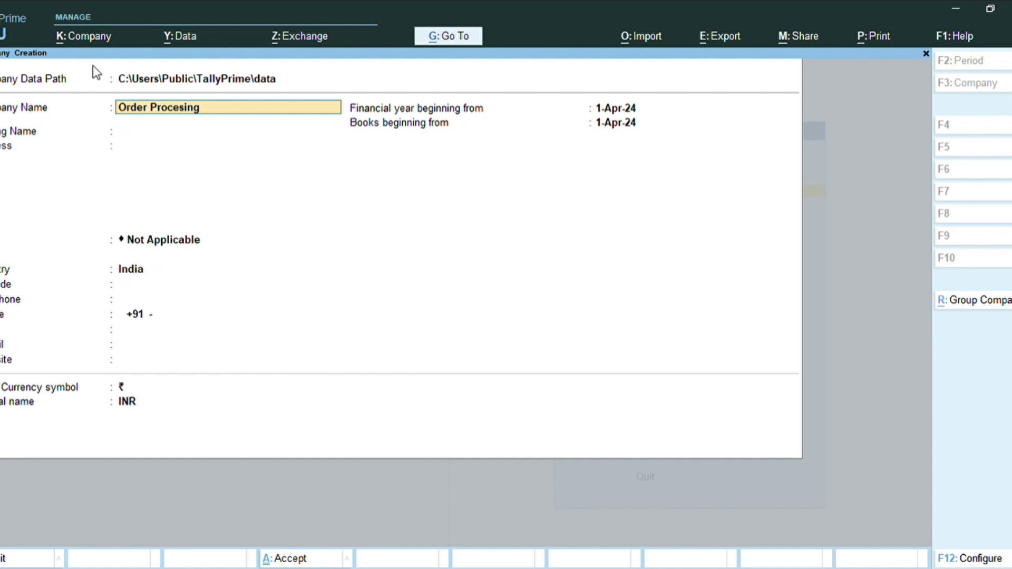
pyautogui.press('ctrl')
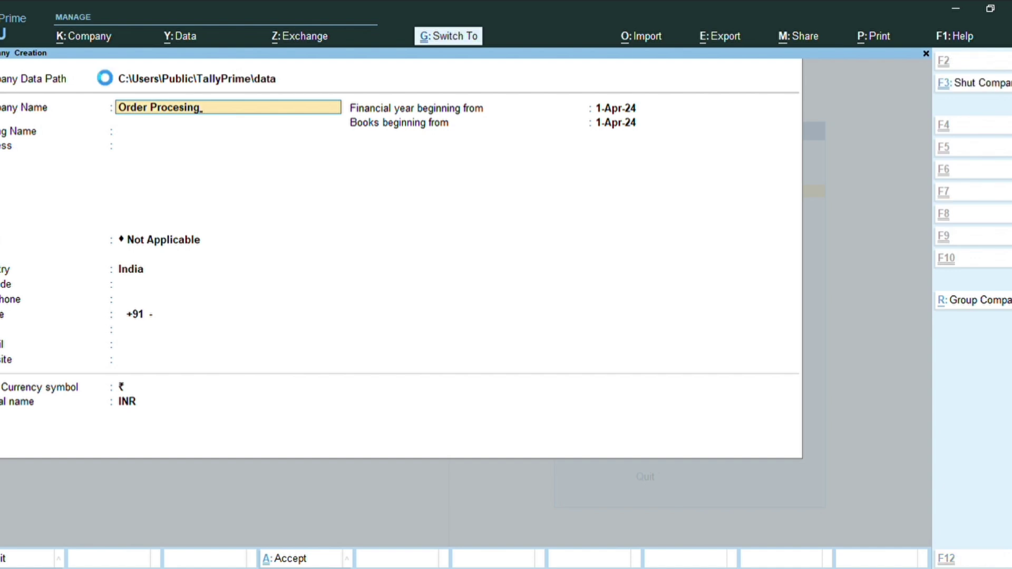
pyautogui.hotkey('ctrl', 'a')
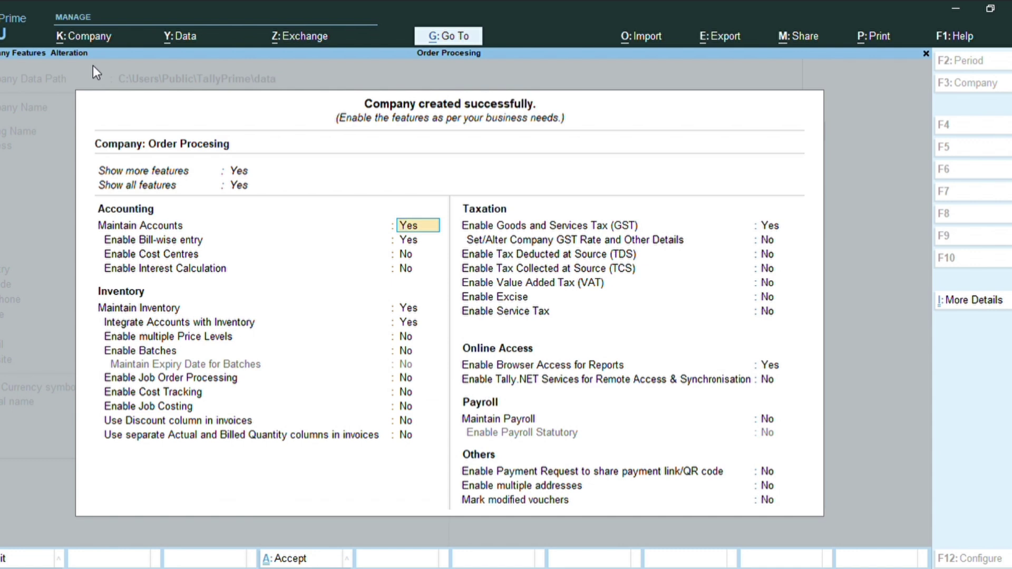
# Set Enable Goods and Services Tax (GST) to No in the new company's features and save them
pyautogui.press('Return')
pyautogui.press('Return')
pyautogui.press('Return')
pyautogui.press('Return')
pyautogui.press('Return')
pyautogui.press('Return')
pyautogui.press('Return')
pyautogui.press('Return')
pyautogui.press('Return')
pyautogui.press('Return')
pyautogui.press('Return')
pyautogui.press('Return')
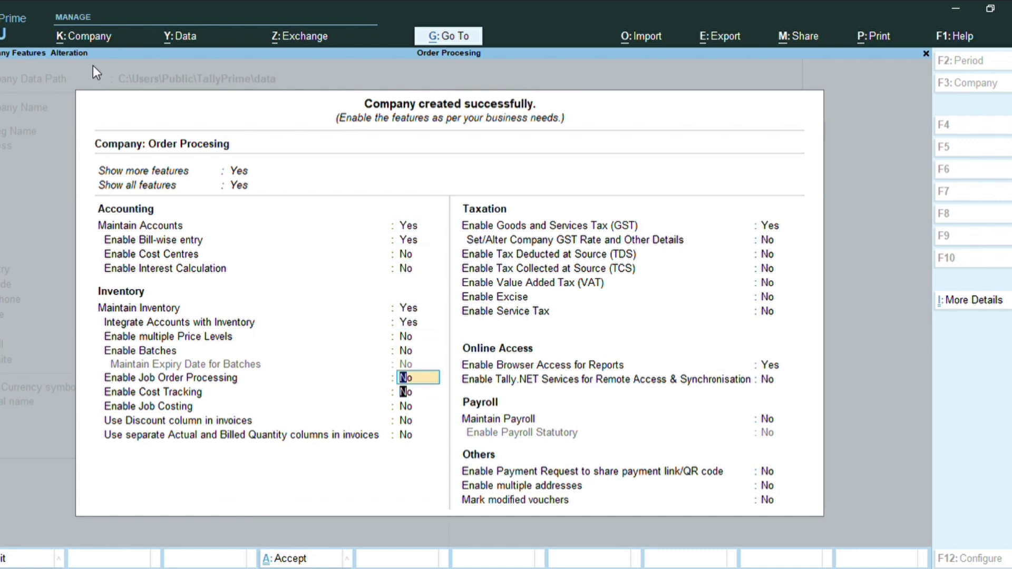
pyautogui.press('Return')
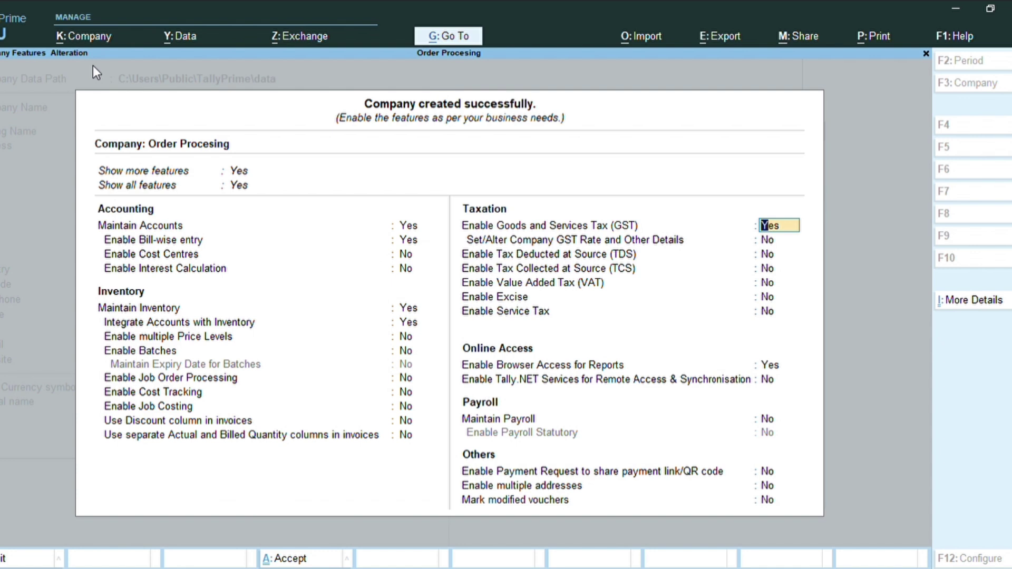
pyautogui.write('n')
pyautogui.press('Return')
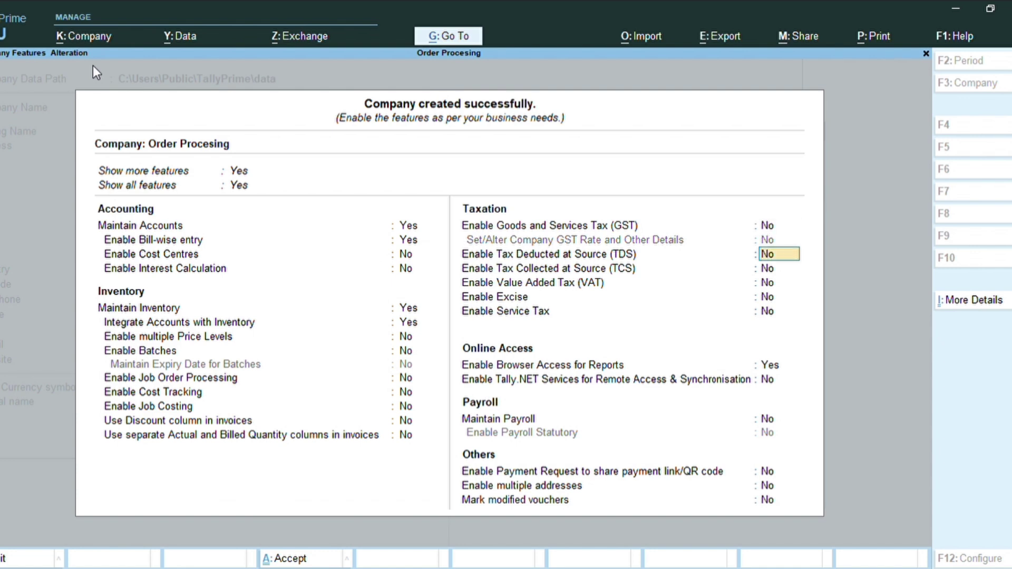
pyautogui.press('ctrl')
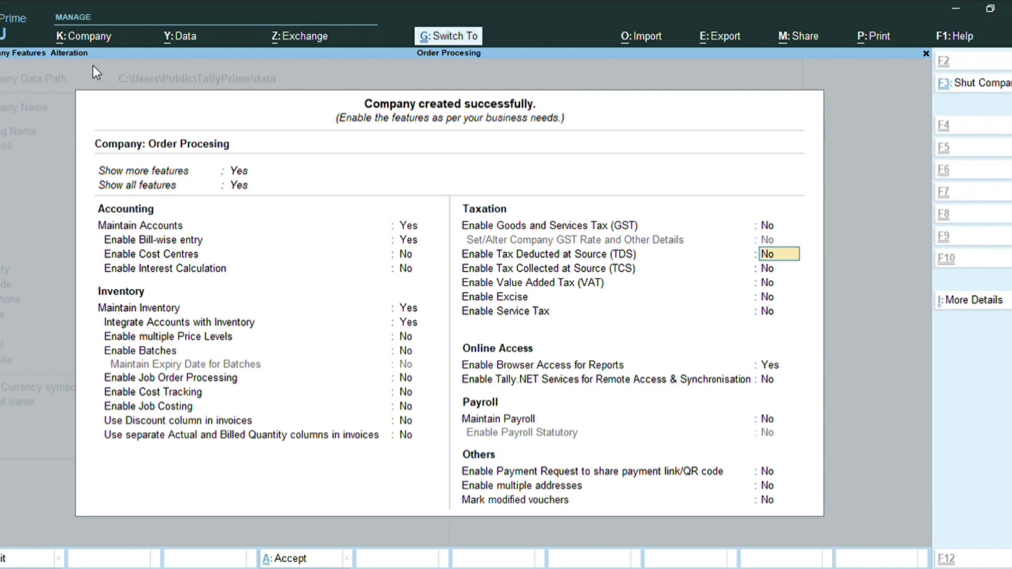
pyautogui.hotkey('ctrl', 'a')
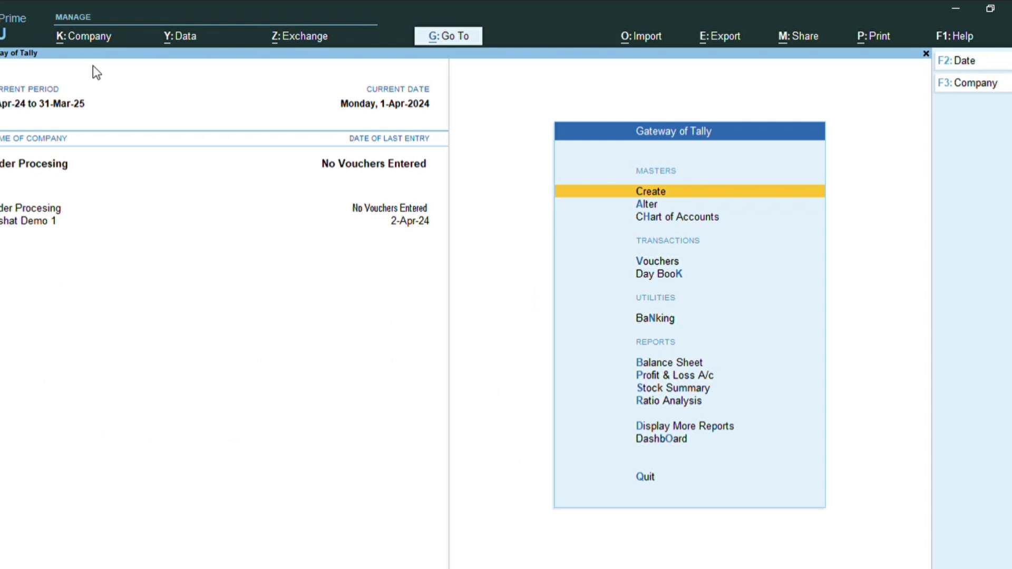
# Open the list of voucher types for master alteration
pyautogui.press('Down')
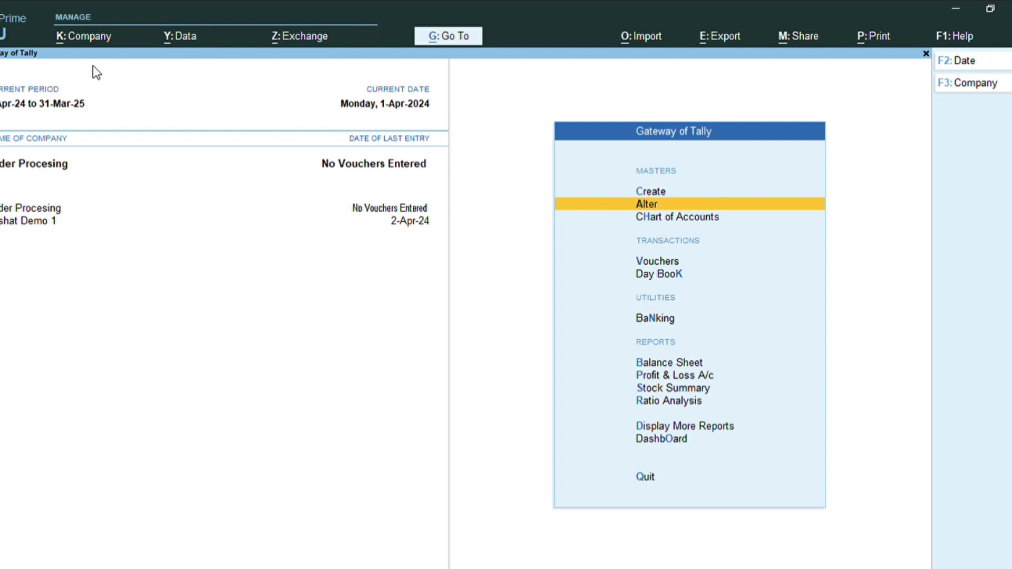
pyautogui.press('Down')
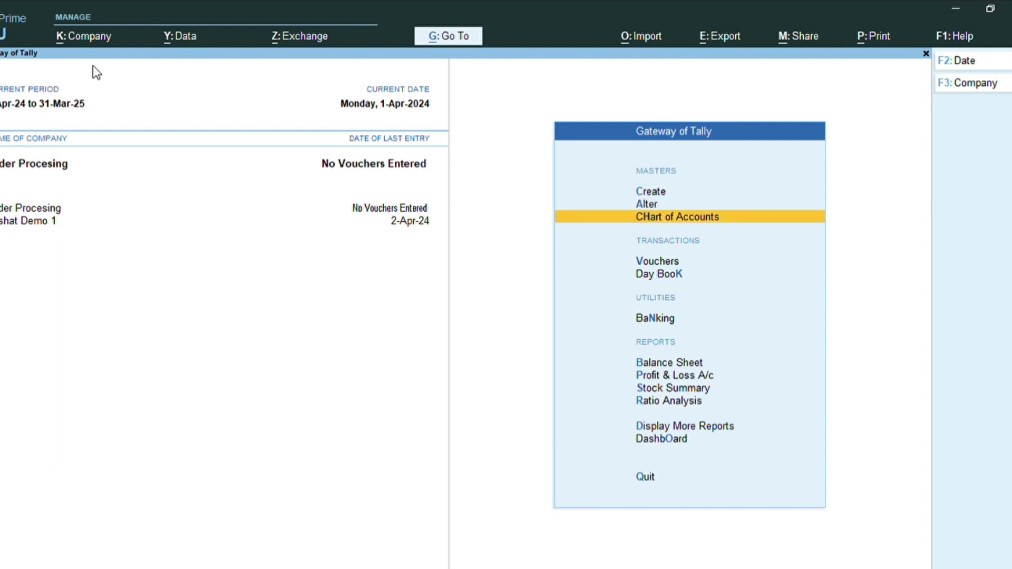
pyautogui.press('Down')
pyautogui.press('Down')
pyautogui.press('Up')
pyautogui.press('Up')
pyautogui.press('Up')
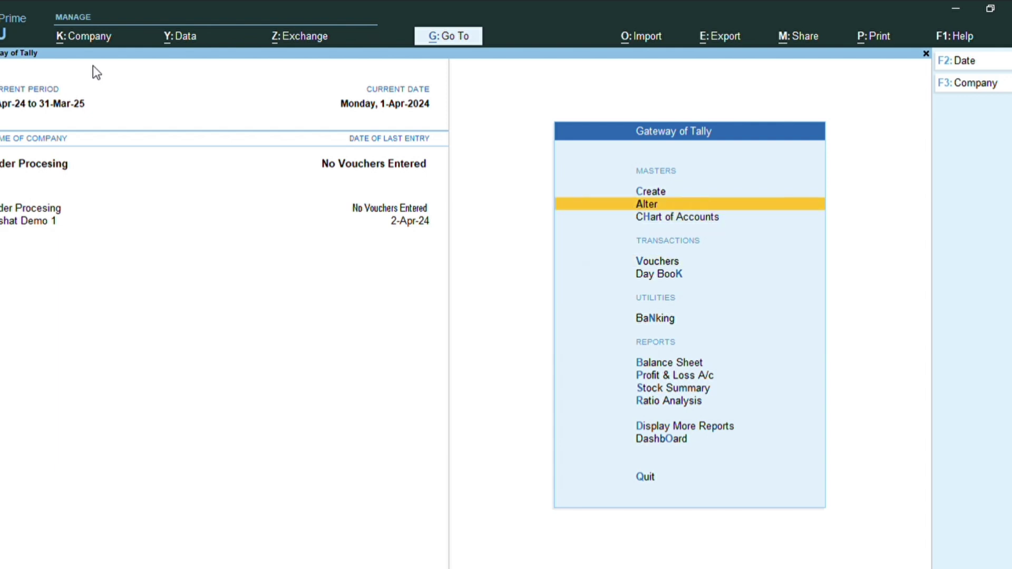
pyautogui.press('Down')
pyautogui.press('Down')
pyautogui.press('Down')
pyautogui.press('Up')
pyautogui.press('Up')
pyautogui.press('Up')
pyautogui.press('Return')
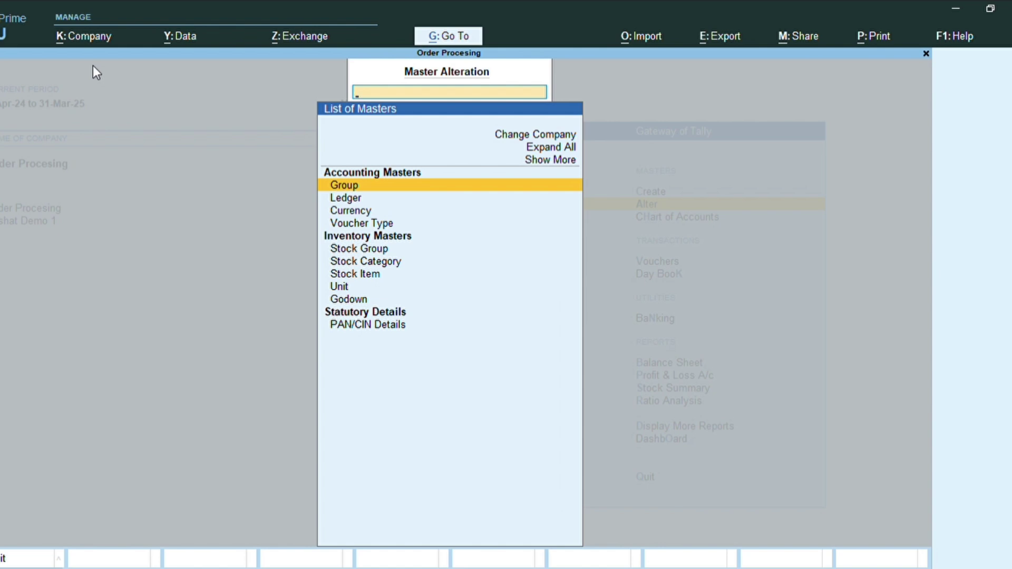
pyautogui.press('Down')
pyautogui.press('Down')
pyautogui.press('Down')
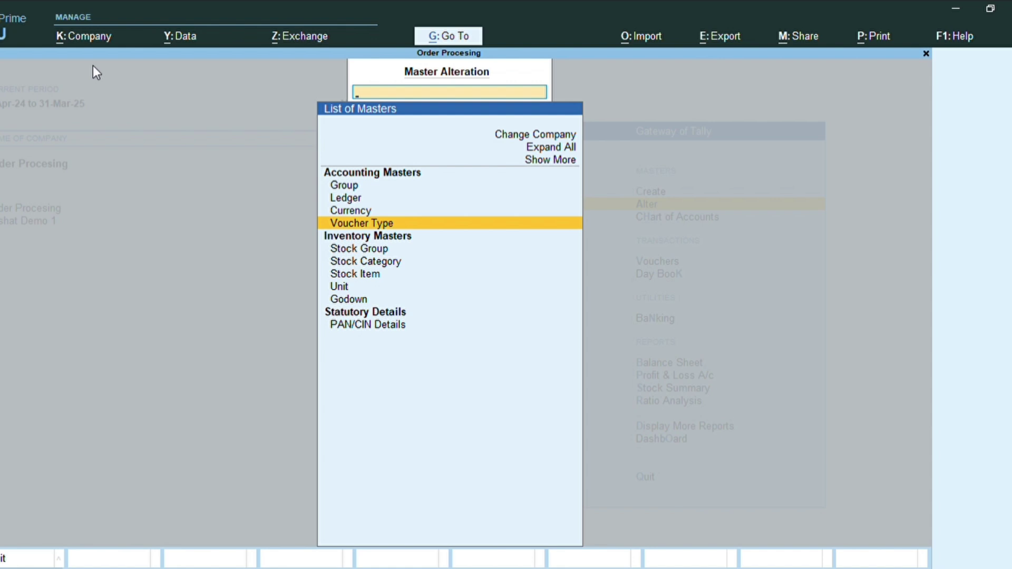
pyautogui.press('Return')
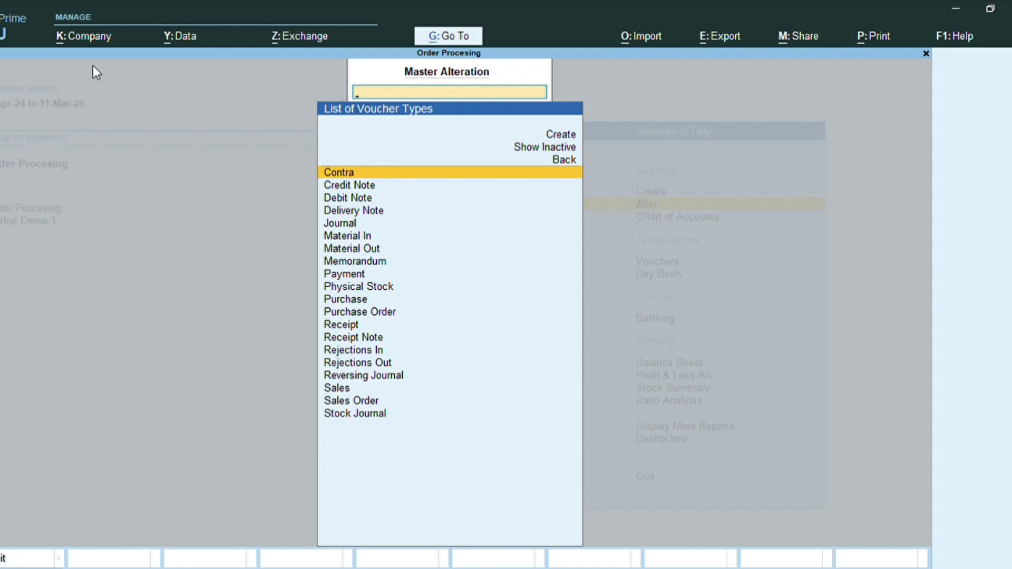
# Activate the Purchase Order voucher type, keeping automatic voucher numbering, and save it
pyautogui.press('Down')
pyautogui.press('Down')
pyautogui.press('Down')
pyautogui.press('Down')
pyautogui.press('Down')
pyautogui.press('Down')
pyautogui.press('Down')
pyautogui.press('Down')
pyautogui.press('Down')
pyautogui.press('Down')
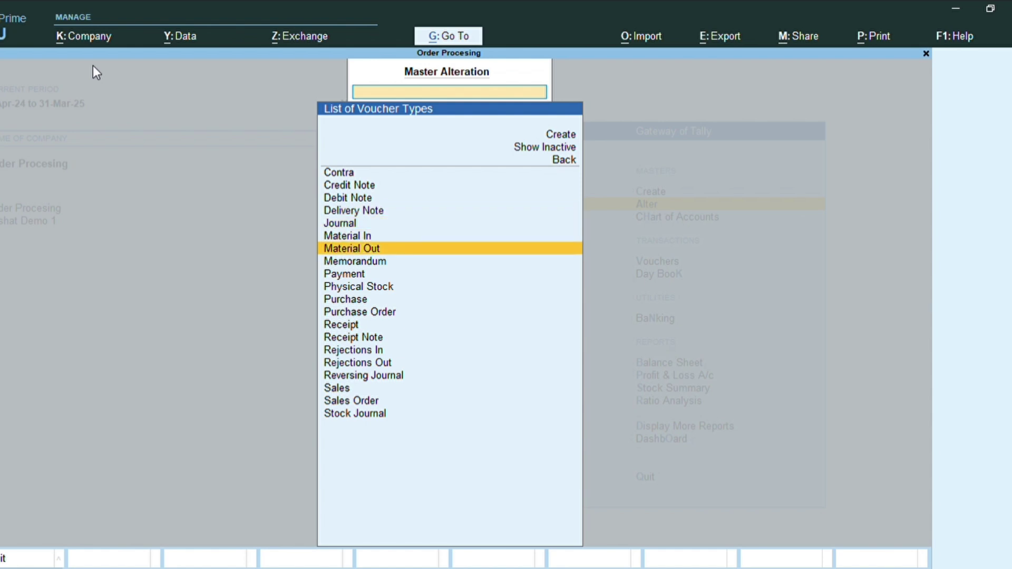
pyautogui.press('Down')
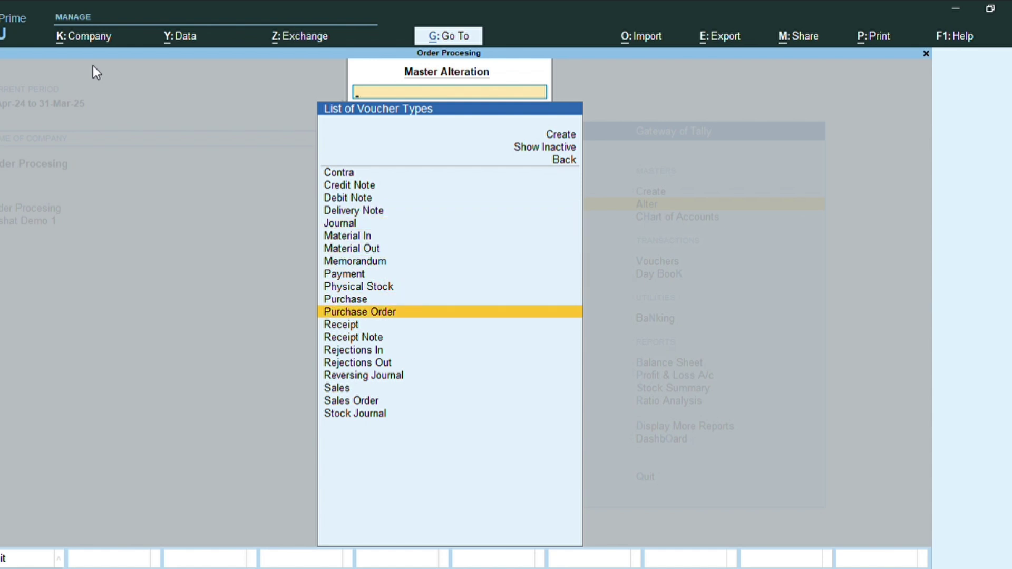
pyautogui.press('Return')
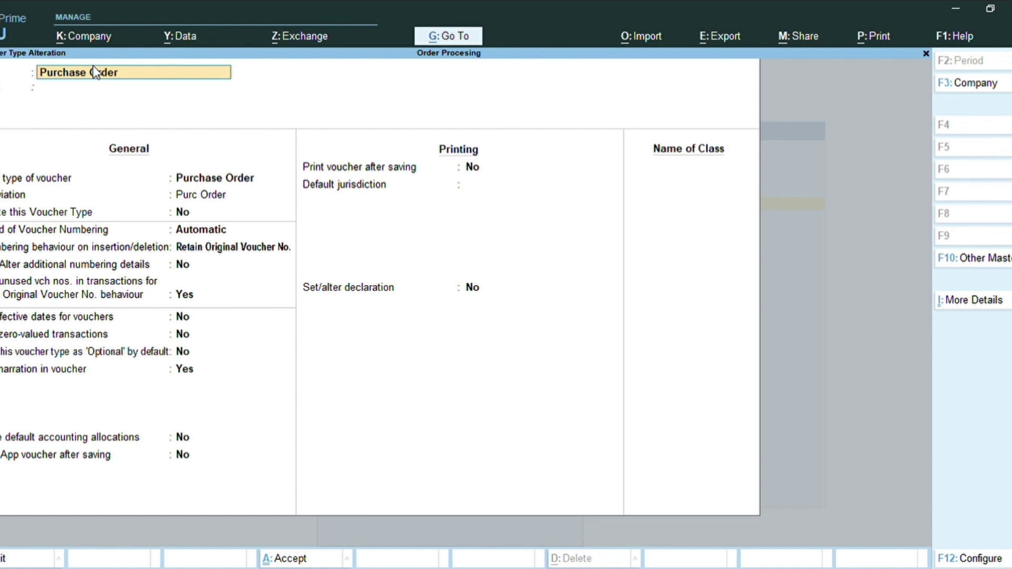
pyautogui.press('Return')
pyautogui.press('Return')
pyautogui.press('Return')
pyautogui.press('Return')
pyautogui.press('Down')
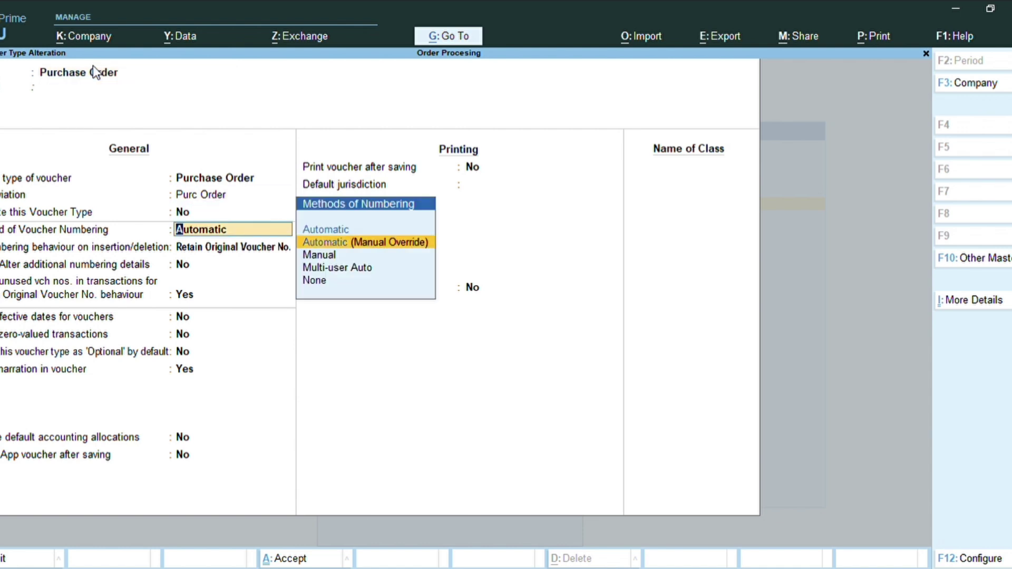
pyautogui.press('Up')
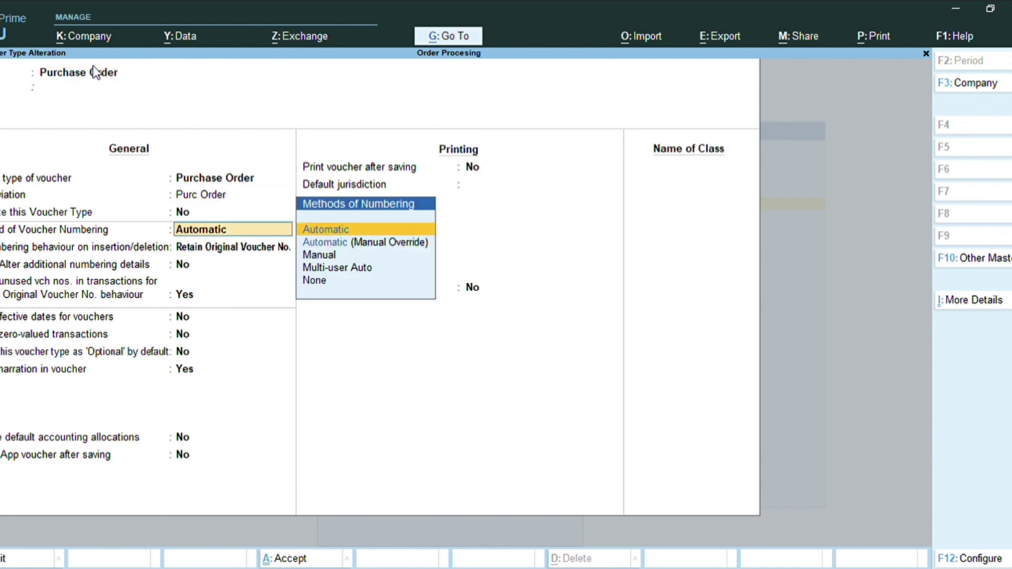
pyautogui.click(191, 218)
pyautogui.write('y')
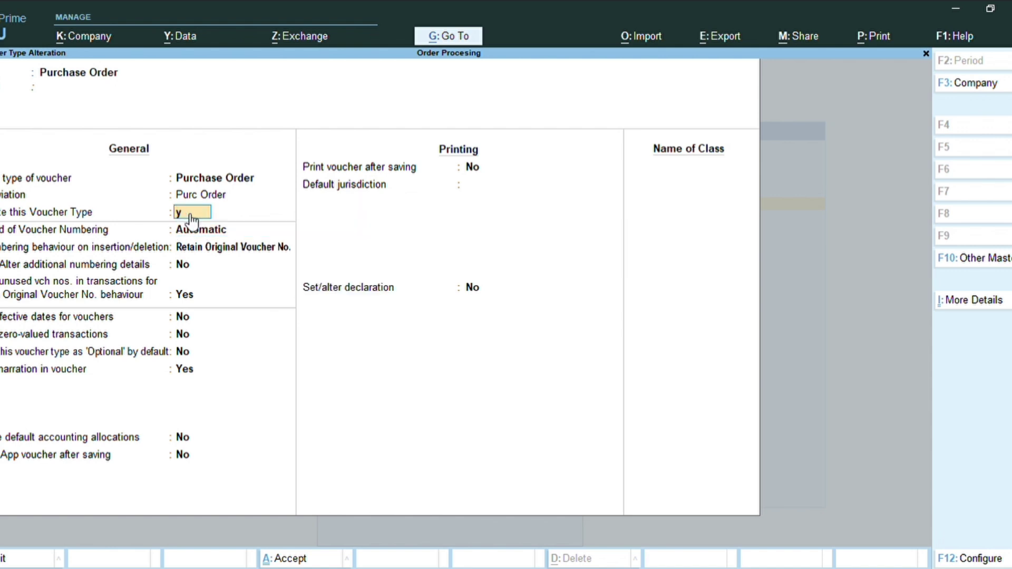
pyautogui.press('Return')
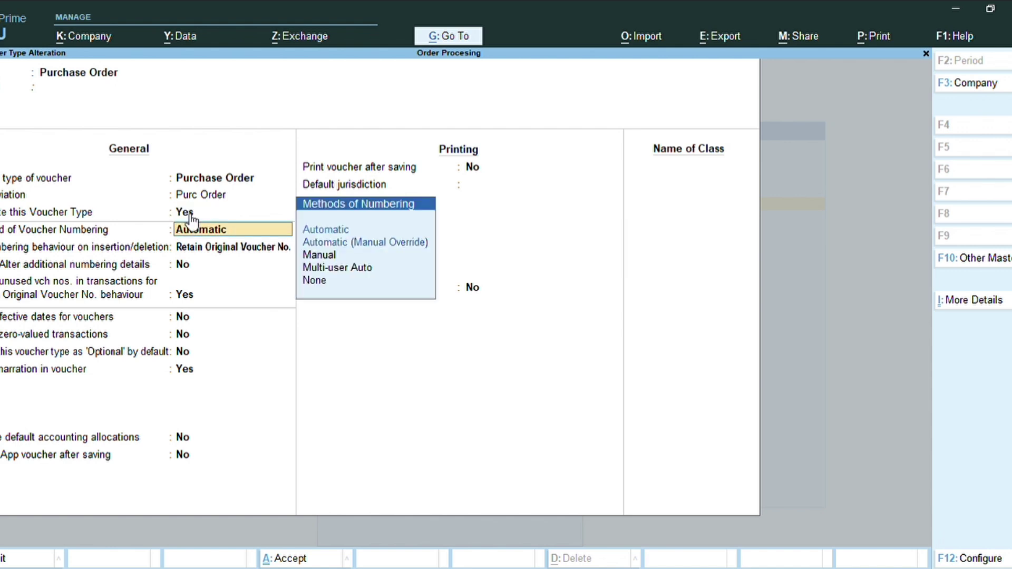
pyautogui.hotkey('ctrl', 'a')
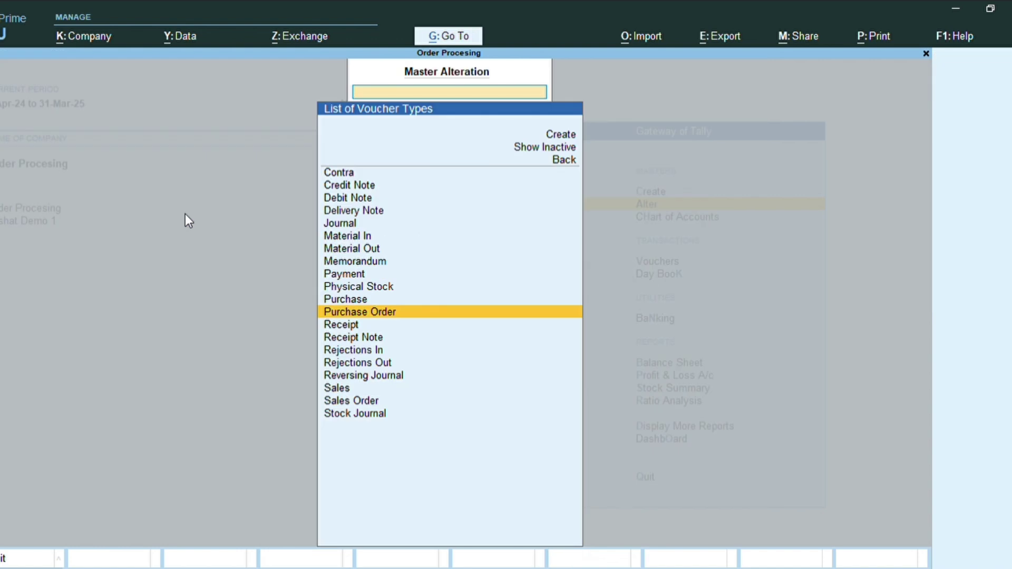
# Set the Delivery Note voucher type's activation to Yes and return to the list of voucher types
pyautogui.press('Up')
pyautogui.press('Up')
pyautogui.press('Up')
pyautogui.press('Up')
pyautogui.press('Up')
pyautogui.press('Up')
pyautogui.press('Up')
pyautogui.press('Up')
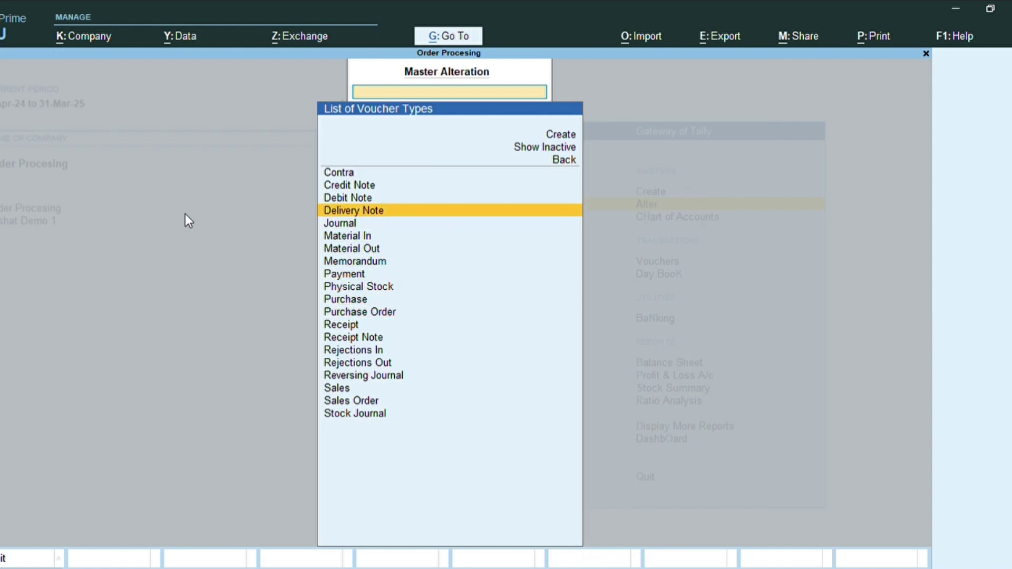
pyautogui.press('Return')
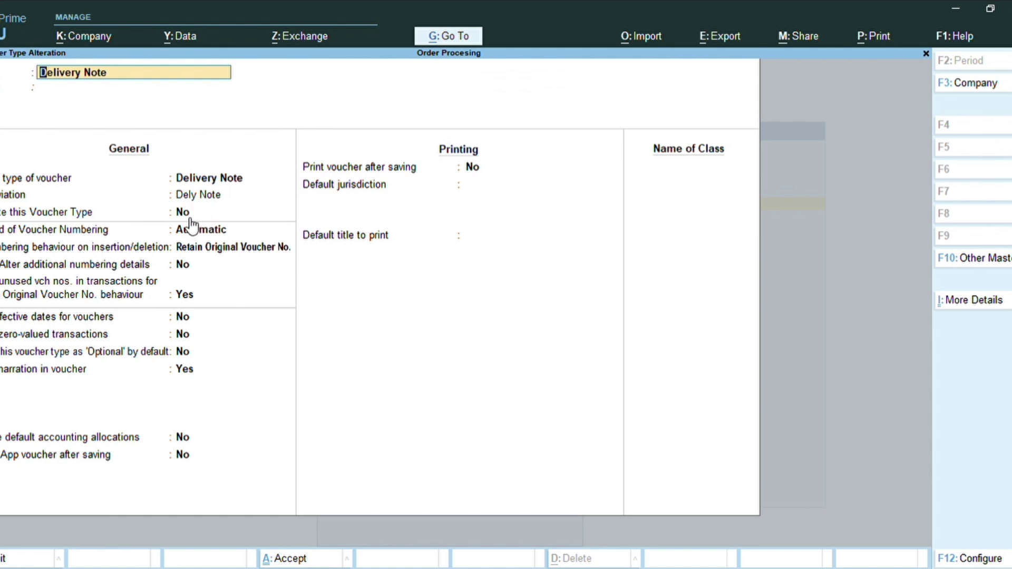
pyautogui.click(185, 213)
pyautogui.write('y')
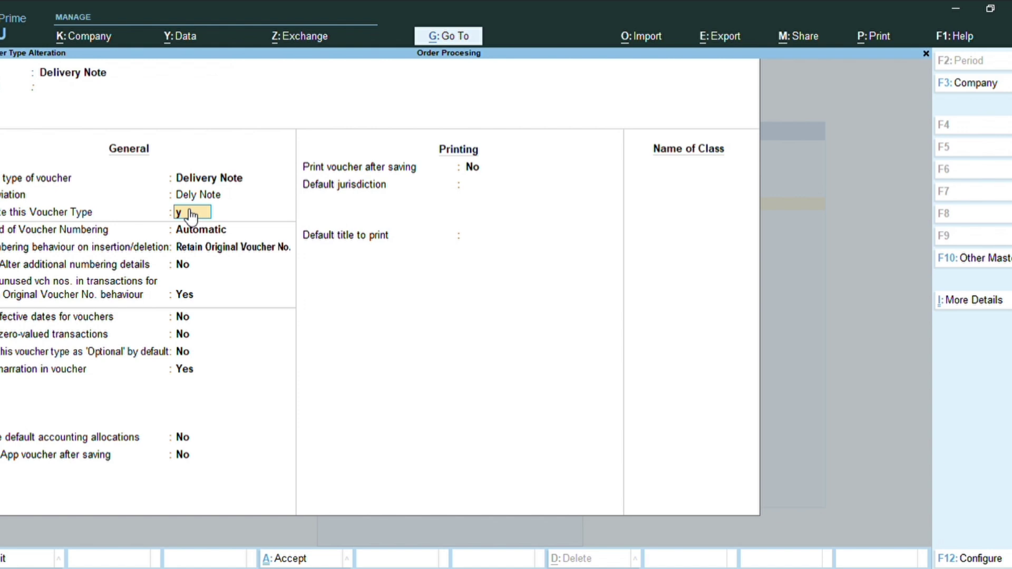
pyautogui.press('Return')
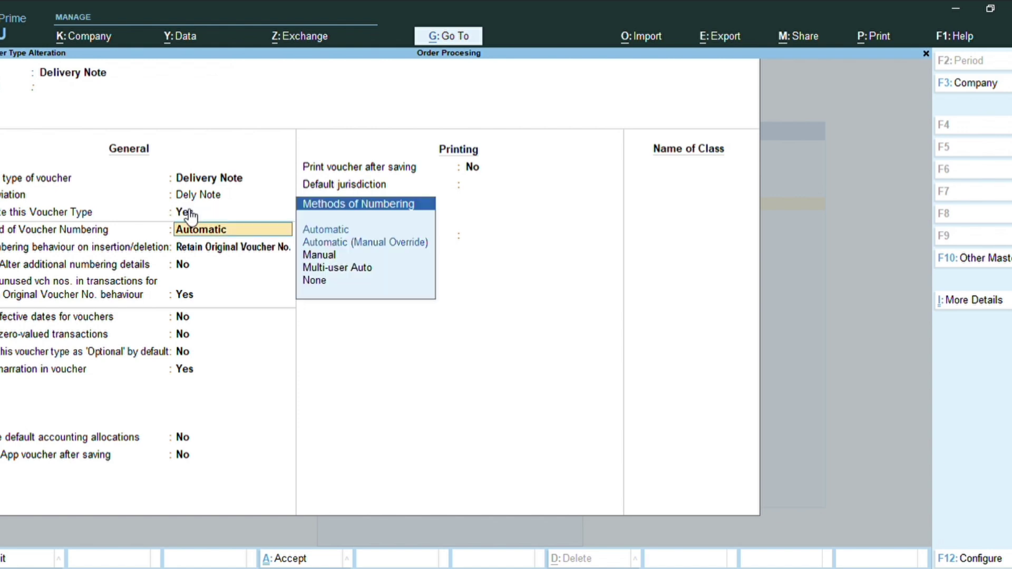
pyautogui.hotkey('ctrl', 'q')
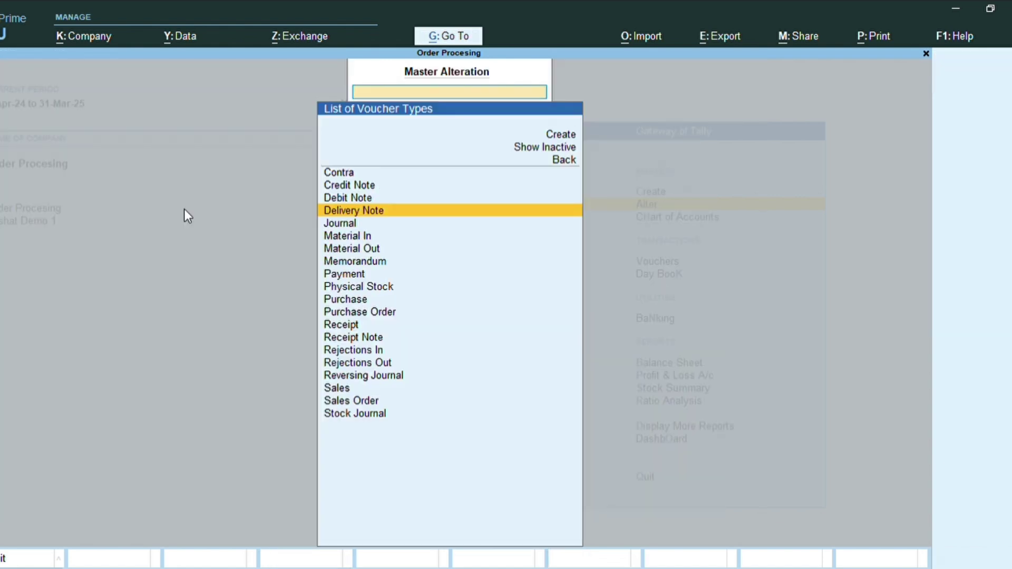
# Activate the Rejections In voucher type and save the alteration
pyautogui.press('Down')
pyautogui.press('Down')
pyautogui.press('Down')
pyautogui.press('Down')
pyautogui.press('Down')
pyautogui.press('Down')
pyautogui.press('Down')
pyautogui.press('Down')
pyautogui.press('Down')
pyautogui.press('Down')
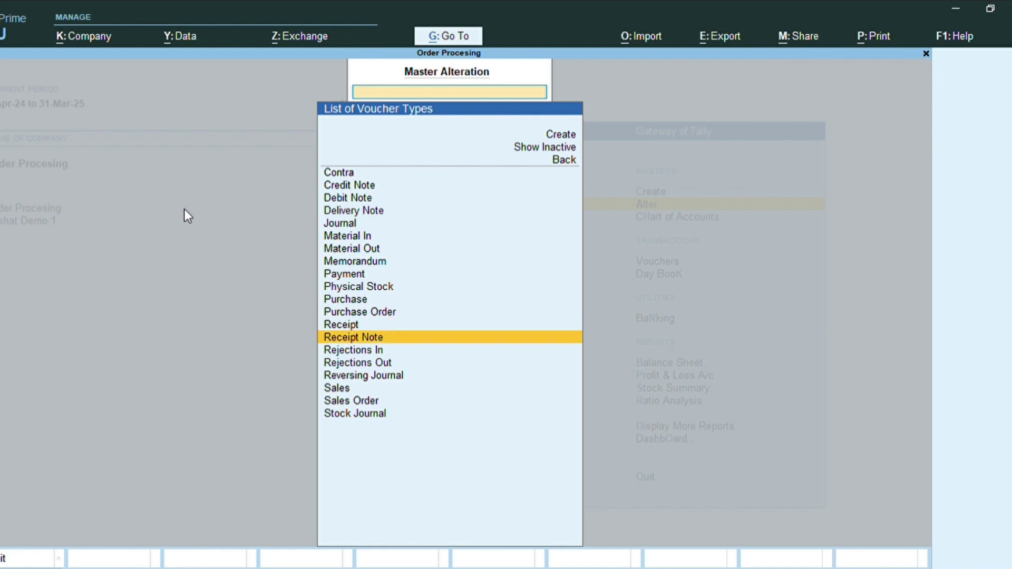
pyautogui.press('Down')
pyautogui.press('Return')
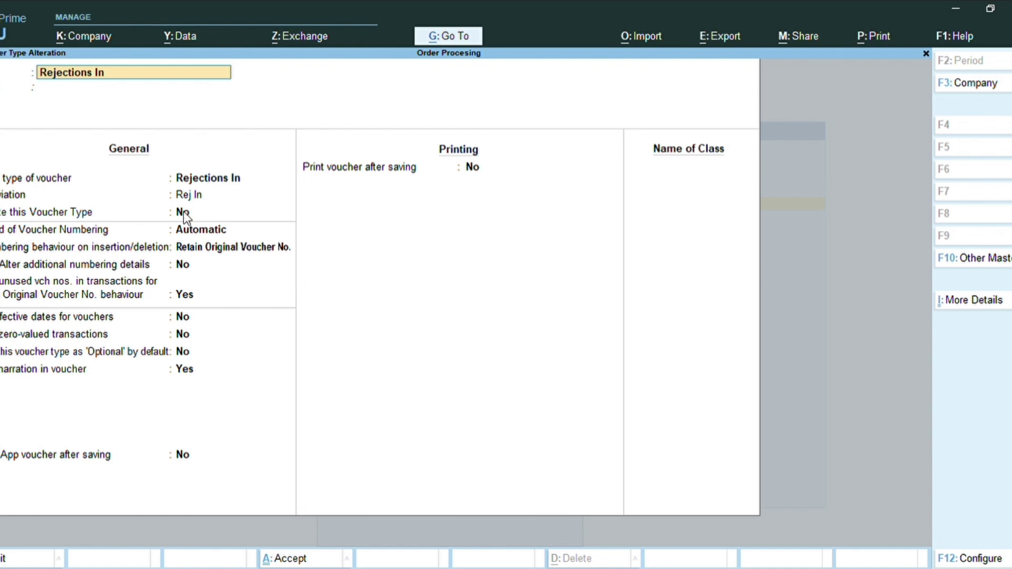
pyautogui.click(182, 212)
pyautogui.write('y')
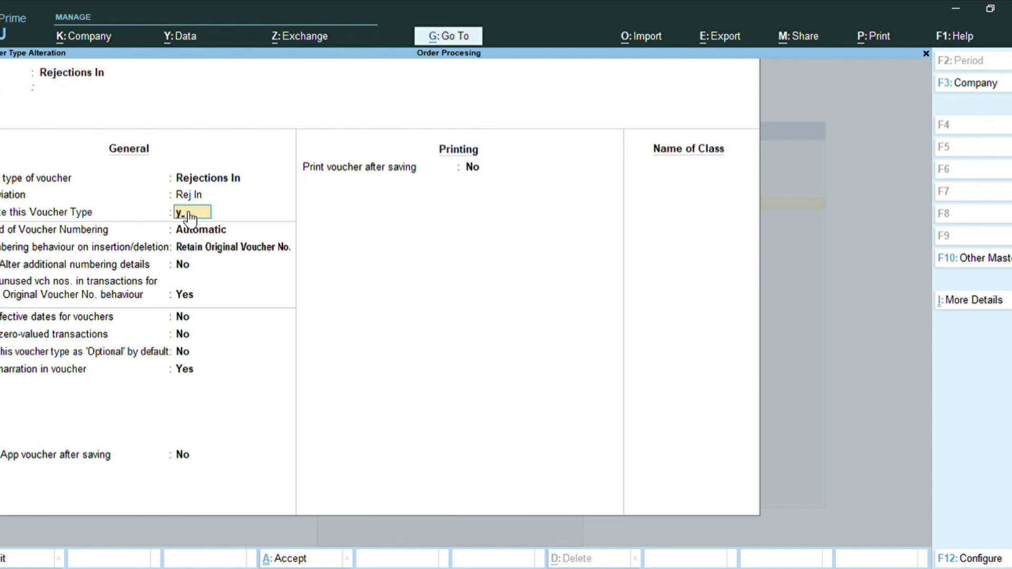
pyautogui.press('Return')
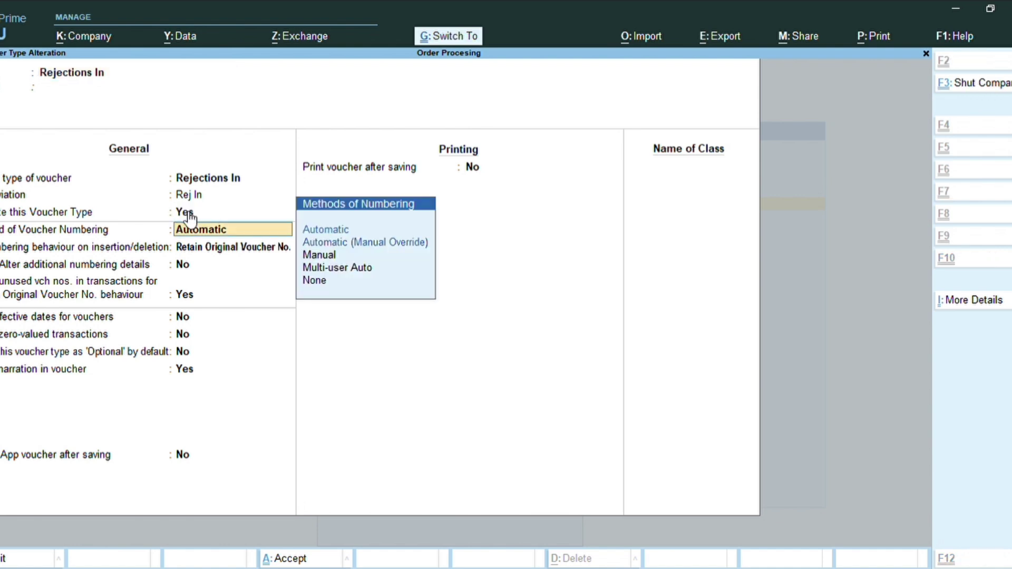
pyautogui.hotkey('ctrl', 'a')
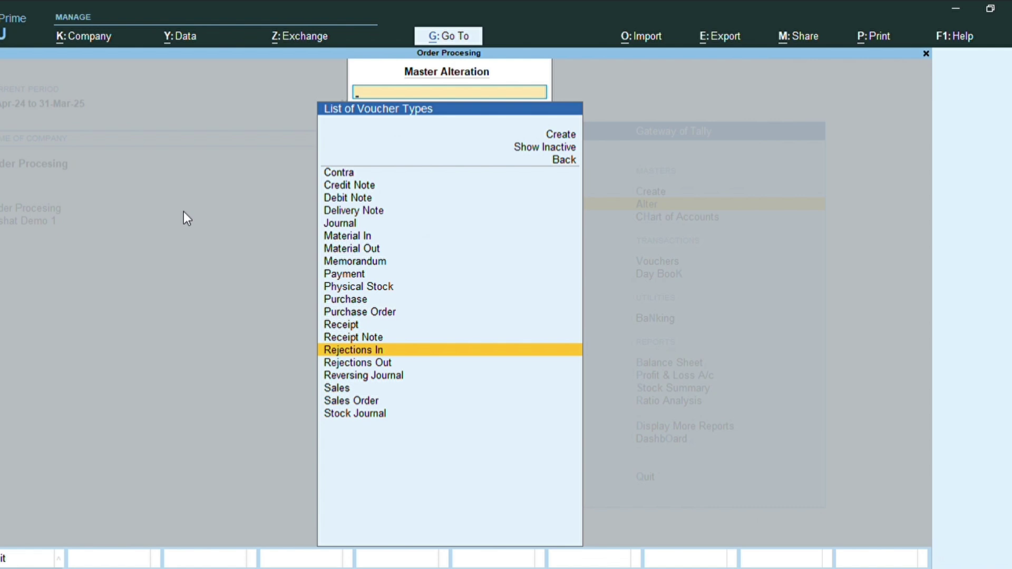
# Activate the Rejections Out voucher type, keeping automatic voucher numbering, and save the alteration
pyautogui.press('Down')
pyautogui.press('Return')
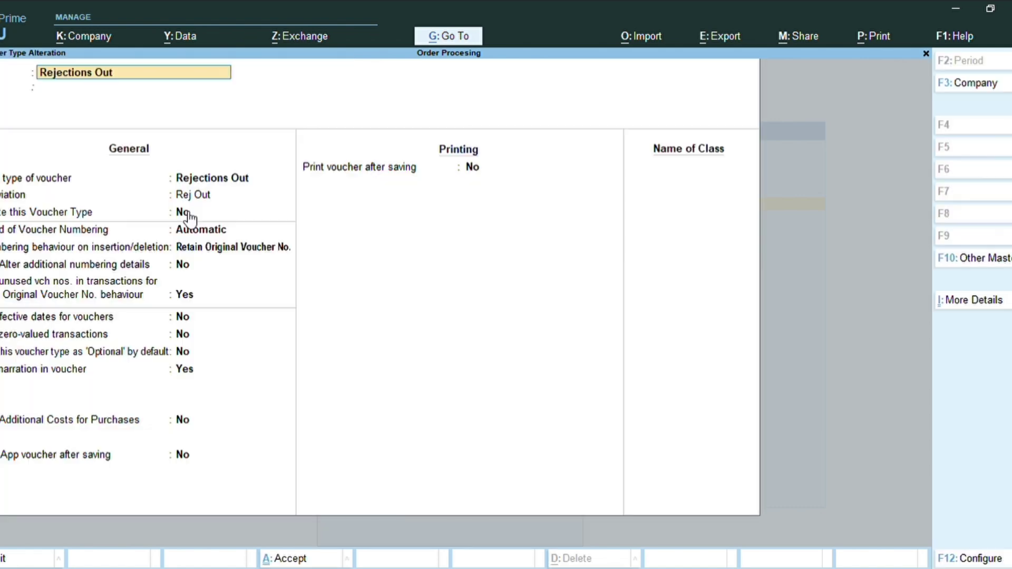
pyautogui.press('Return')
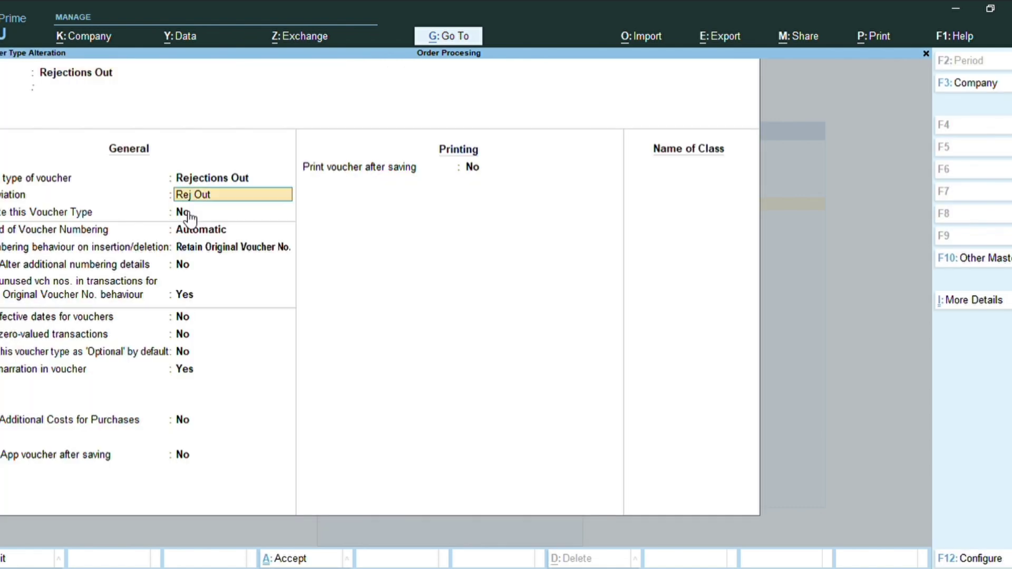
pyautogui.press('Return')
pyautogui.write('y')
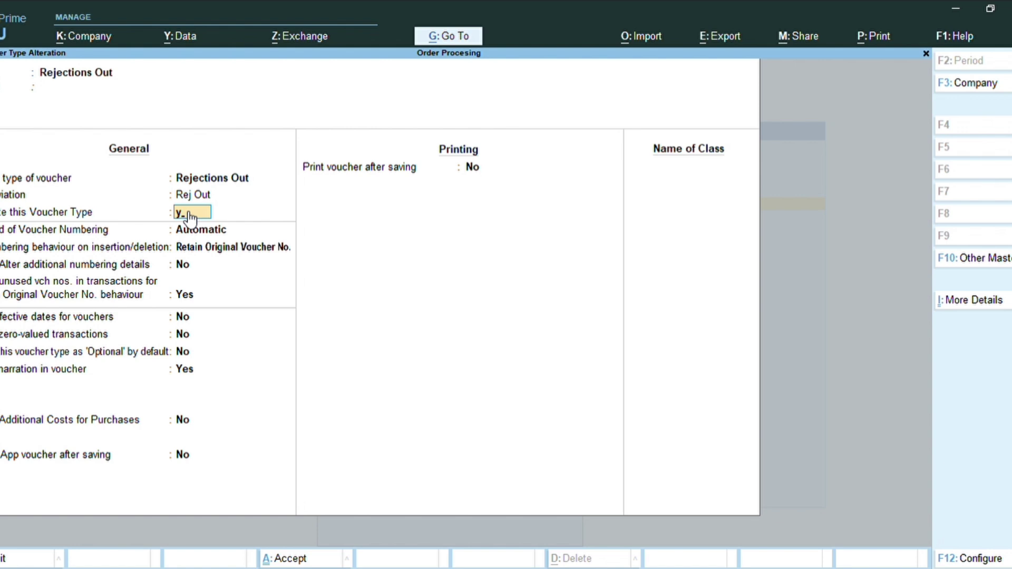
pyautogui.press('Return')
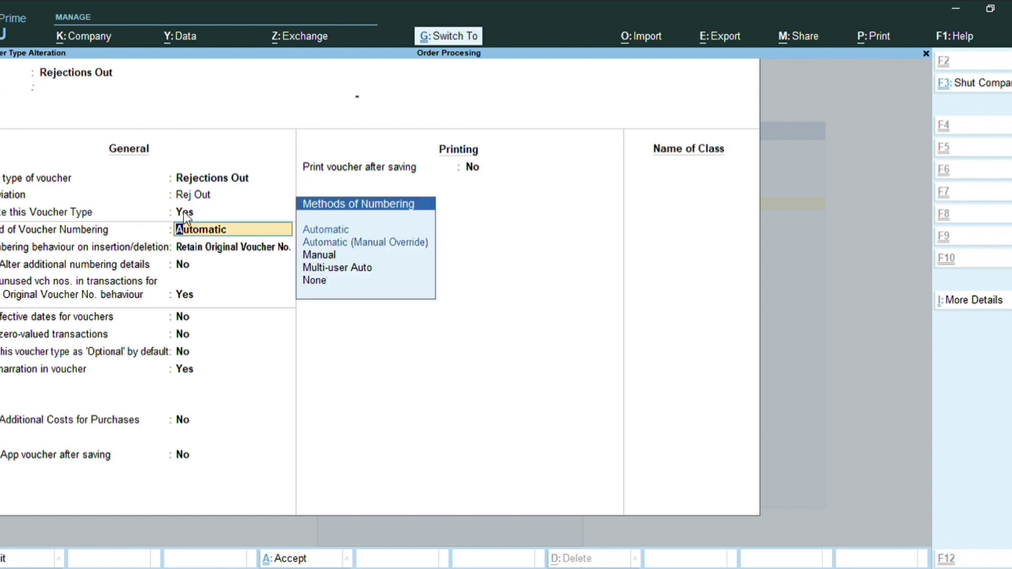
pyautogui.hotkey('ctrl', 'a')
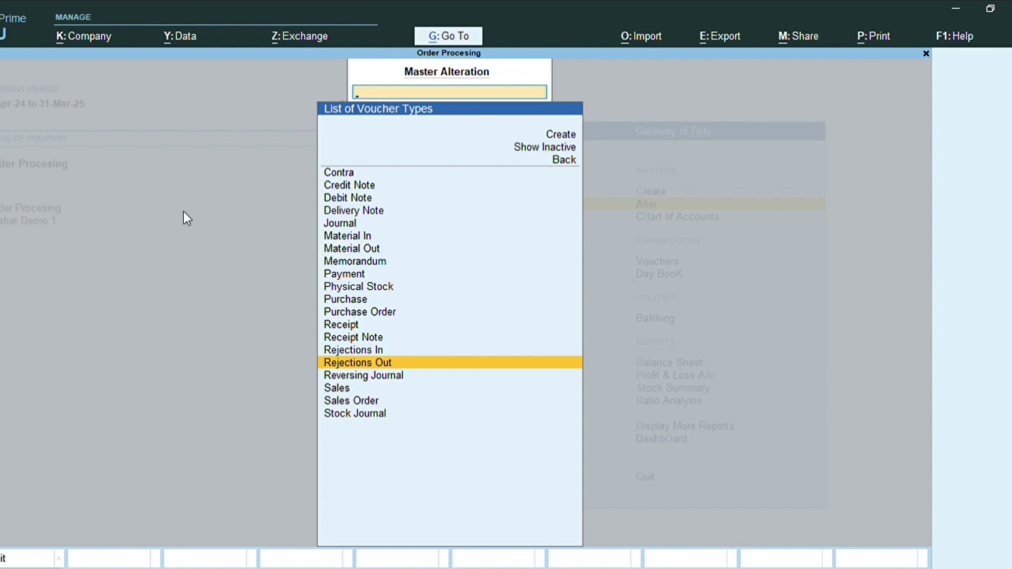
# Set the Receipt Note voucher type's activation to Yes and return to the list of voucher types
pyautogui.press('Up')
pyautogui.press('Up')
pyautogui.press('Return')
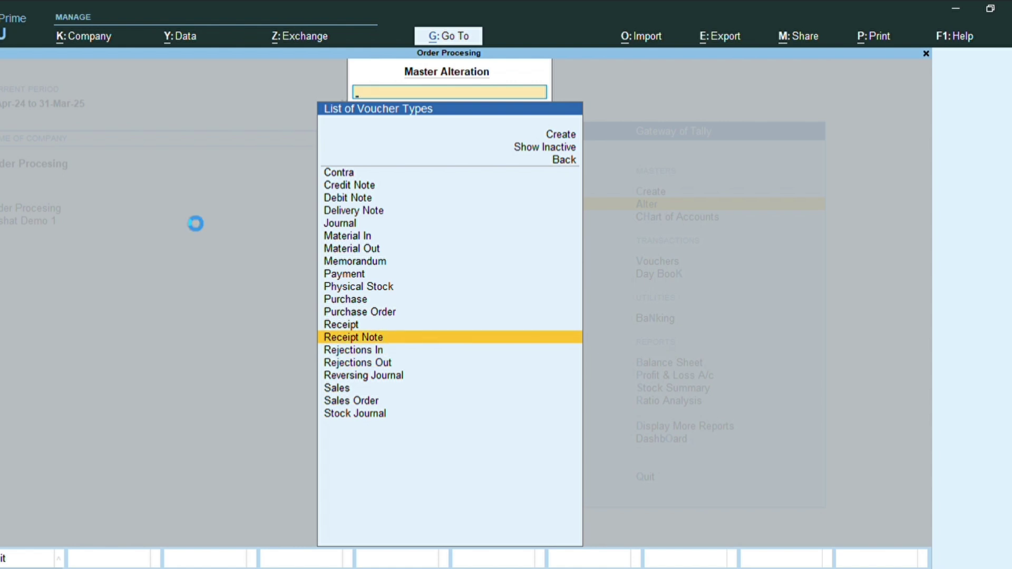
pyautogui.press('Return')
pyautogui.press('Return')
pyautogui.press('Return')
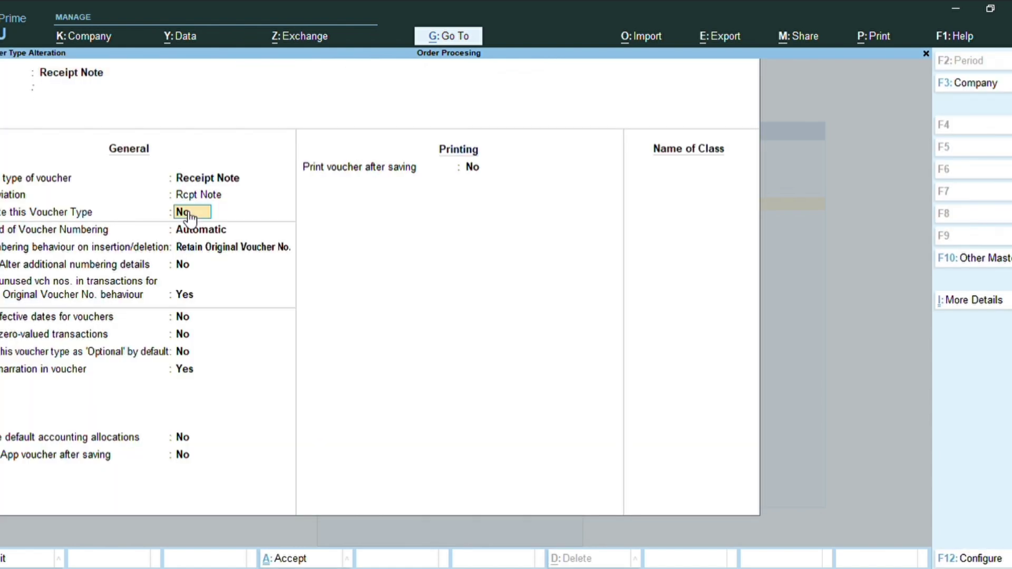
pyautogui.write('y')
pyautogui.press('Return')
pyautogui.press('Escape')
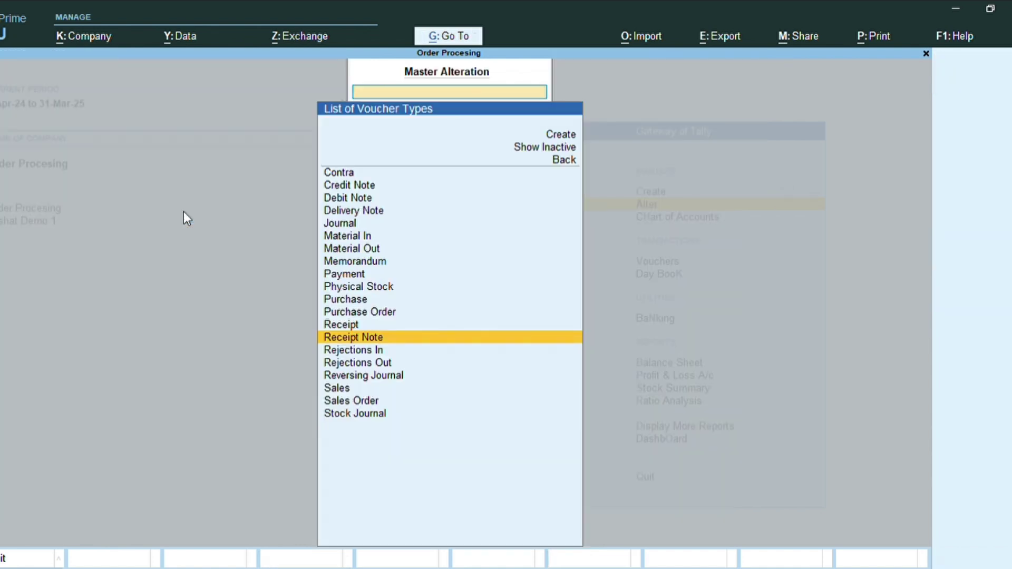
# Activate the Sales Order voucher type, keeping automatic voucher numbering, and save the alteration
pyautogui.press('Down')
pyautogui.press('Down')
pyautogui.press('Down')
pyautogui.press('Down')
pyautogui.press('Down')
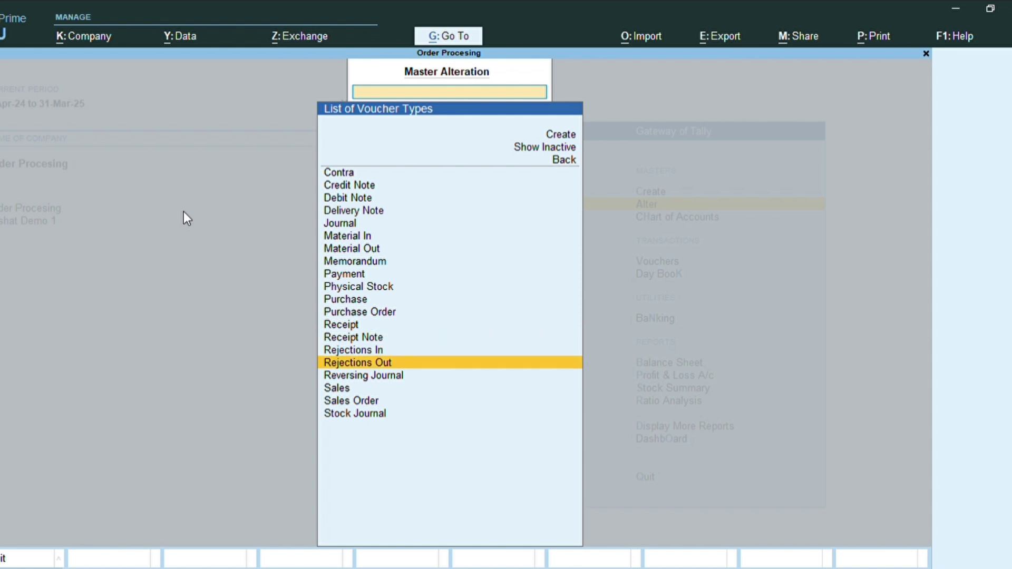
pyautogui.press('Return')
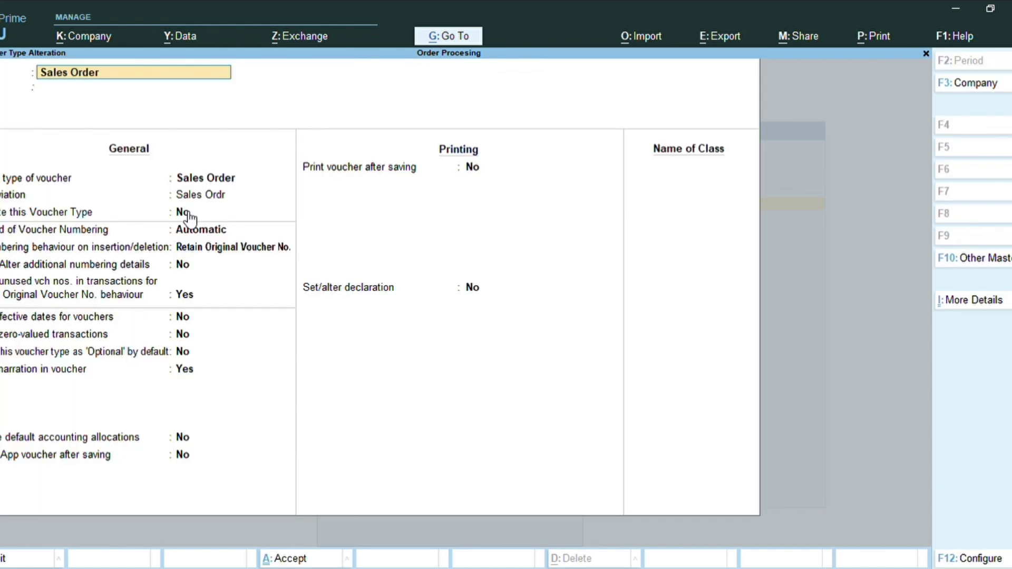
pyautogui.press('Return')
pyautogui.press('Return')
pyautogui.press('Return')
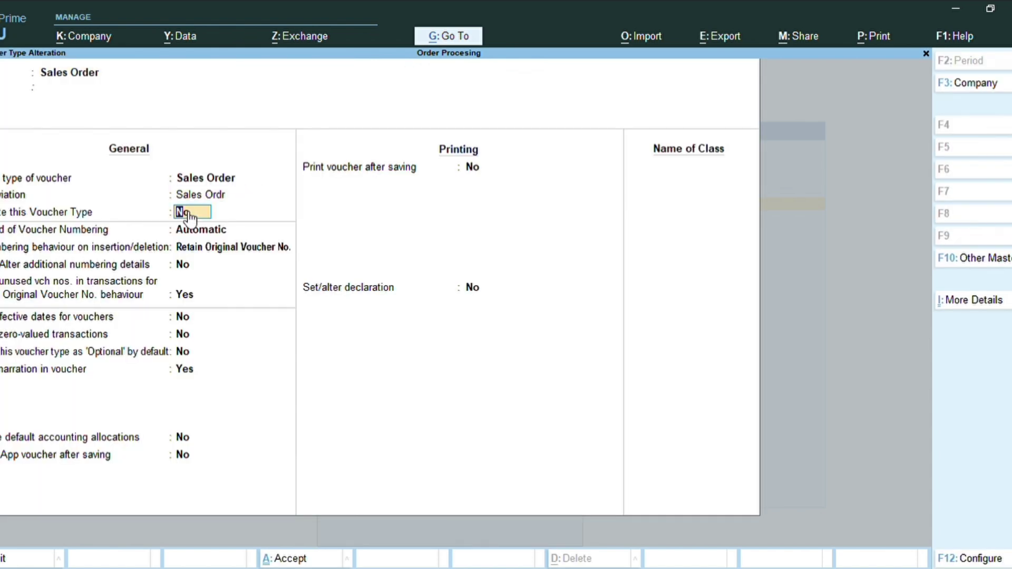
pyautogui.write('y')
pyautogui.press('Return')
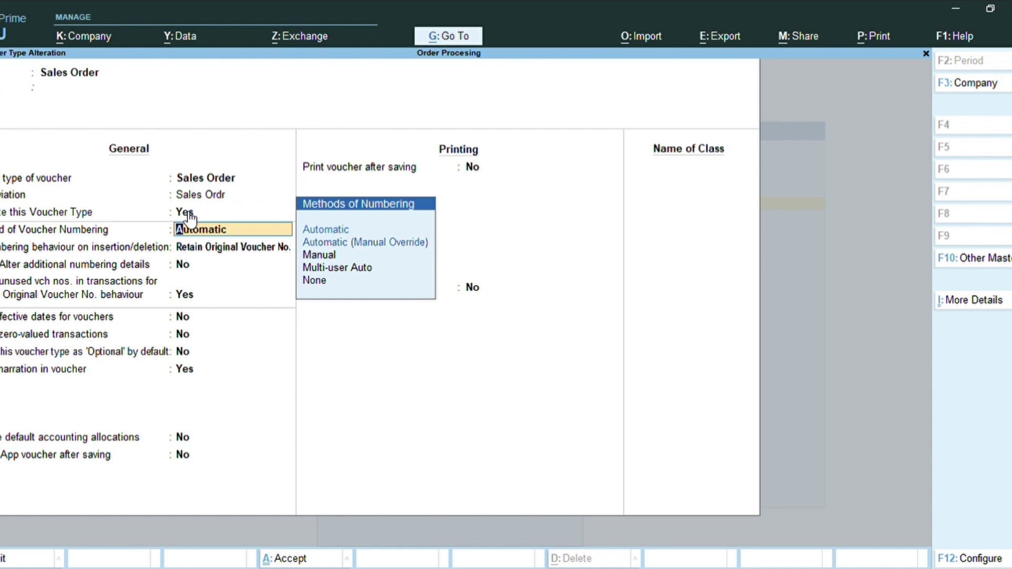
pyautogui.hotkey('ctrl', 'a')
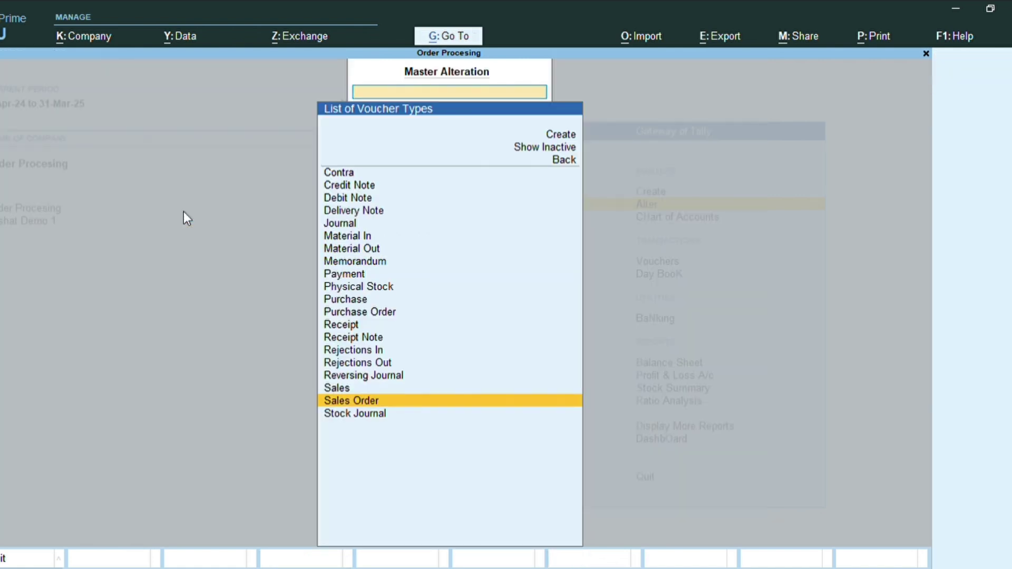
# Leave master alteration and start a new Purchase Order voucher from voucher entry
pyautogui.press('Escape')
pyautogui.press('Escape')
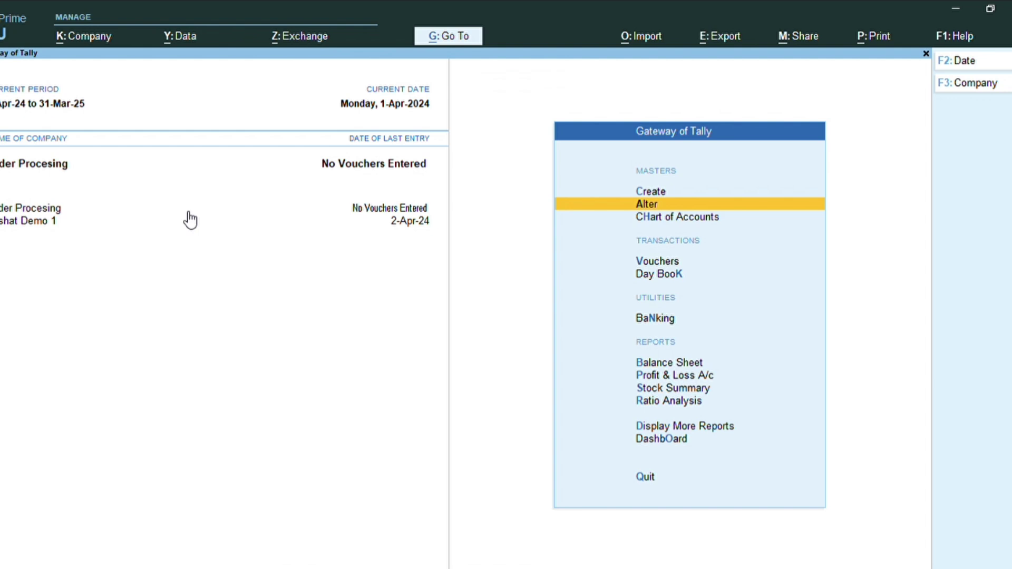
pyautogui.press('Down')
pyautogui.press('Down')
pyautogui.press('Down')
pyautogui.press('Up')
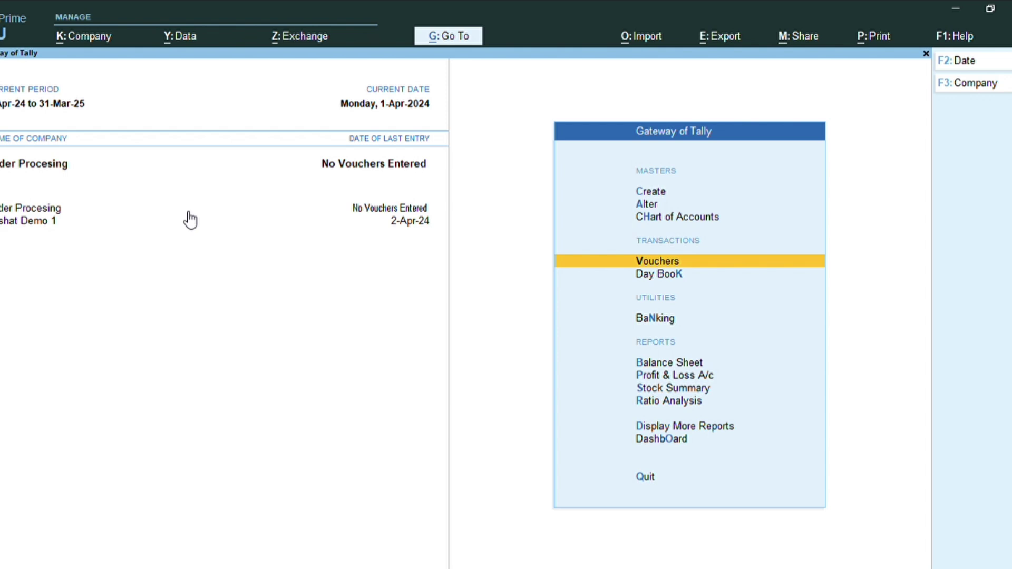
pyautogui.press('Return')
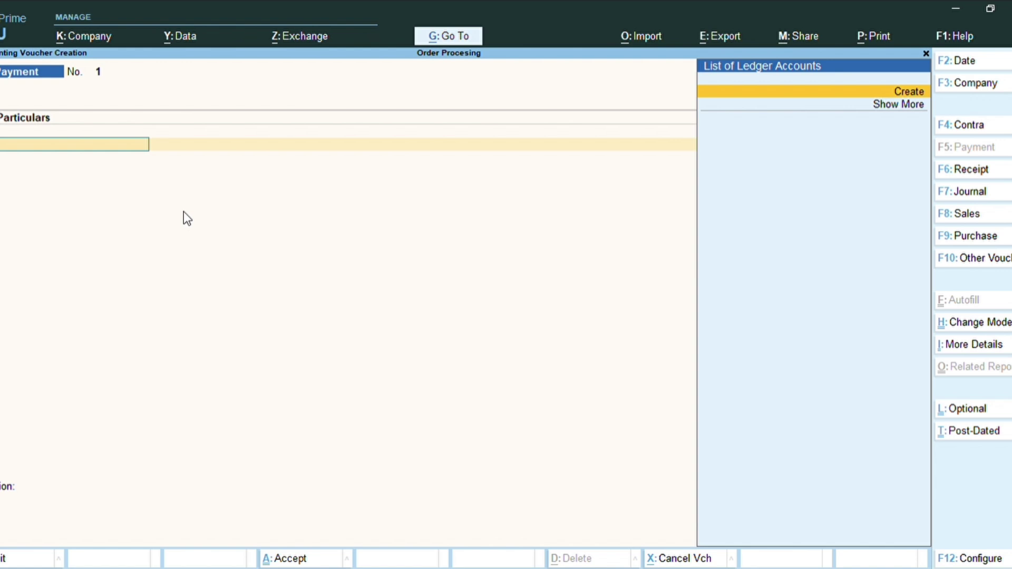
pyautogui.press('ctrl')
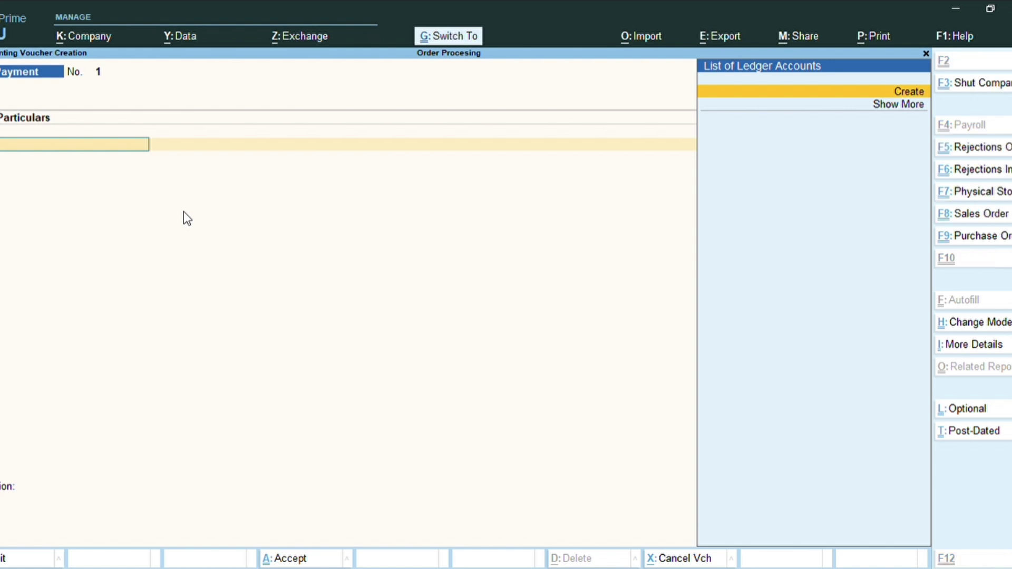
pyautogui.hotkey('ctrl', 'F9')
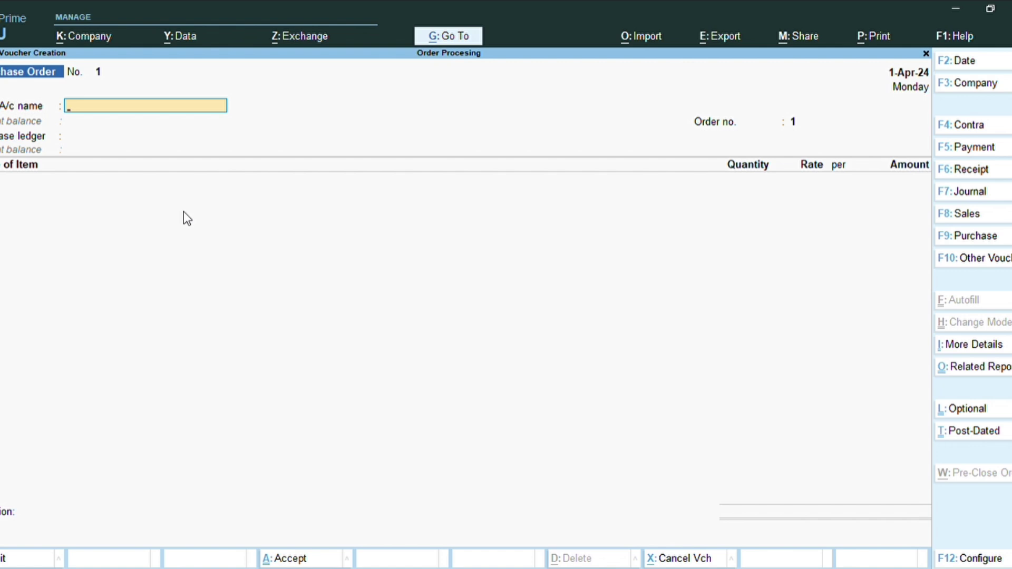
# Create the party ledger "Dmart" under Sundry Creditors from the purchase order's party account field and save it
pyautogui.press('Return')
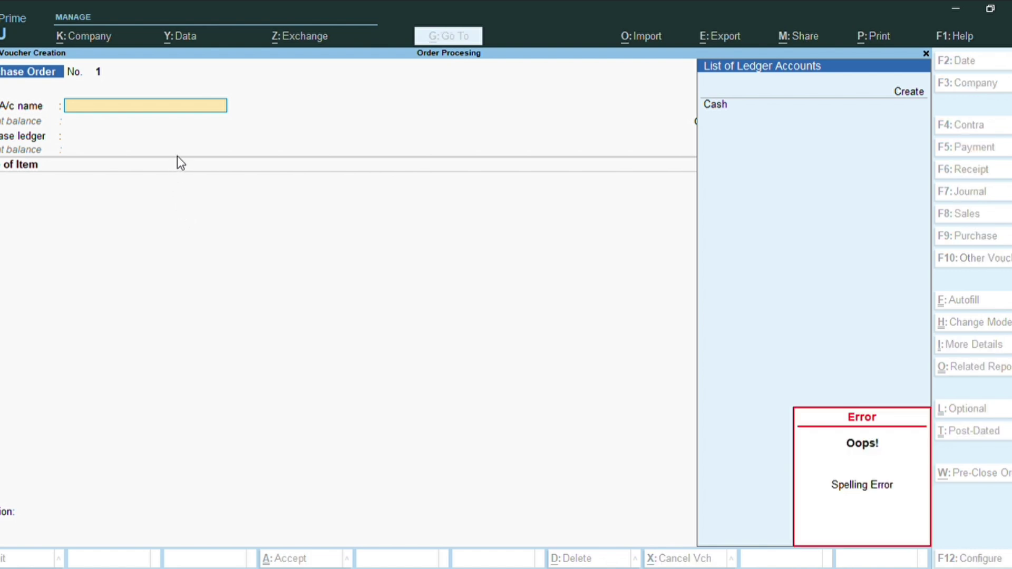
pyautogui.hotkey('alt', 'c')
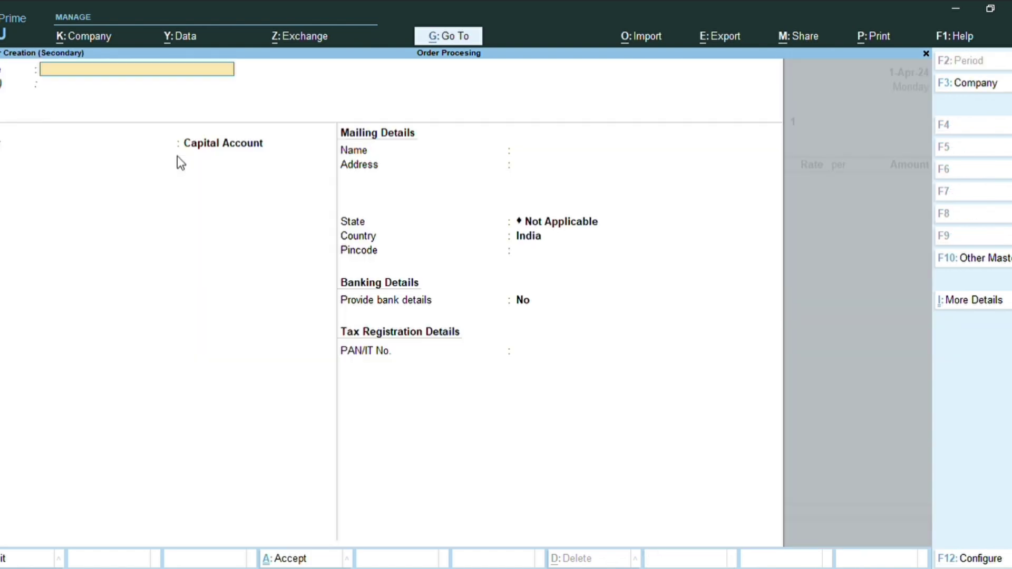
pyautogui.write('Dmart')
pyautogui.press('Return')
pyautogui.press('Return')
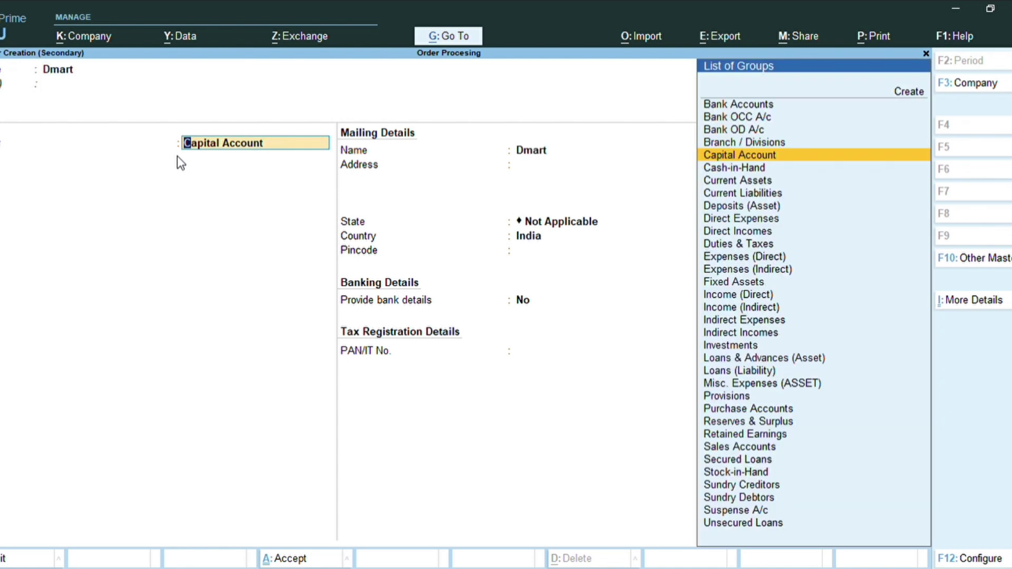
pyautogui.write('Su')
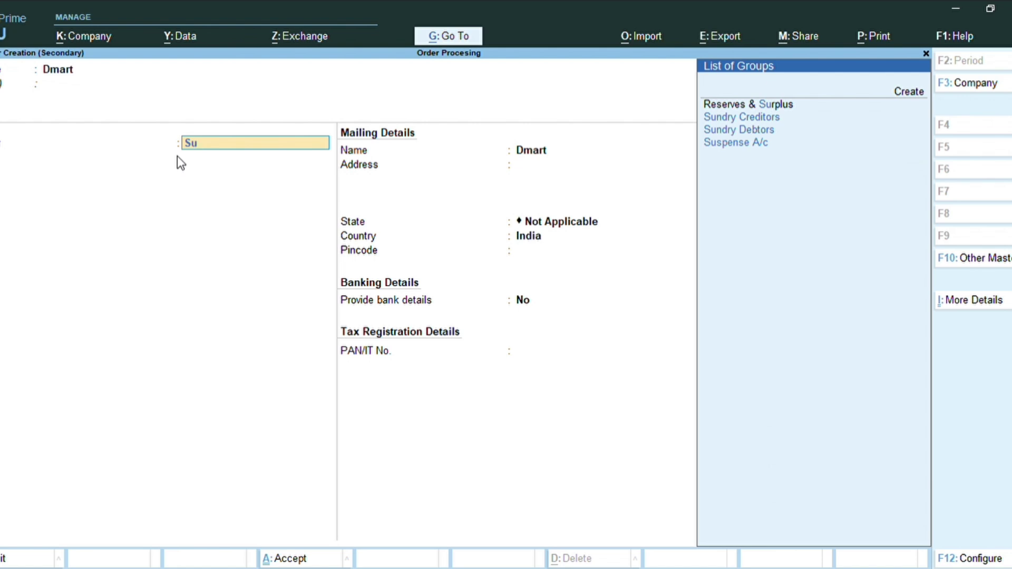
pyautogui.press('Down')
pyautogui.press('Return')
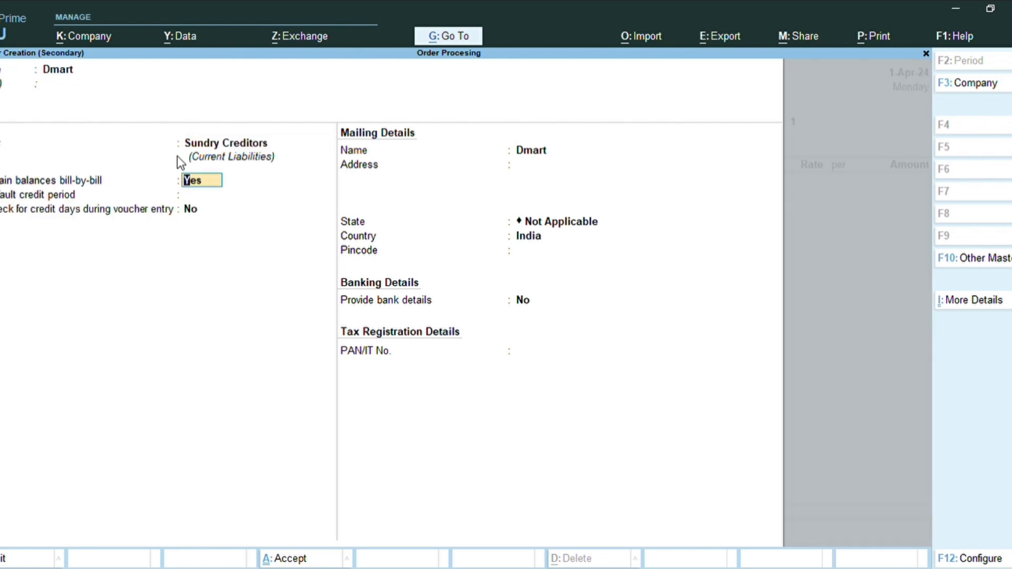
pyautogui.press('ctrl')
pyautogui.hotkey('ctrl', 'a')
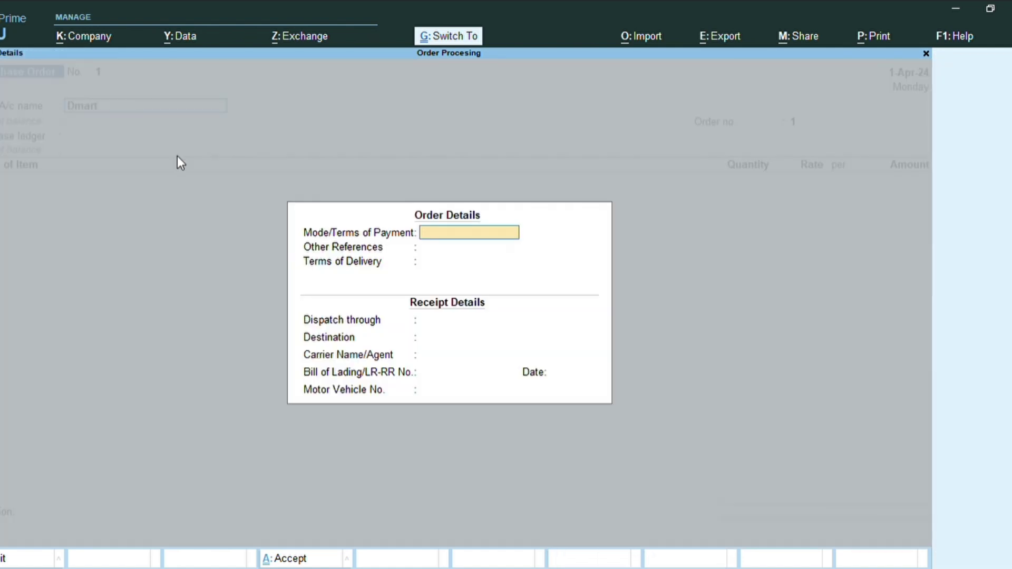
# Accept the blank order and receipt details and Dmart's party details, keeping order number 1
pyautogui.hotkey('ctrl', 'a')
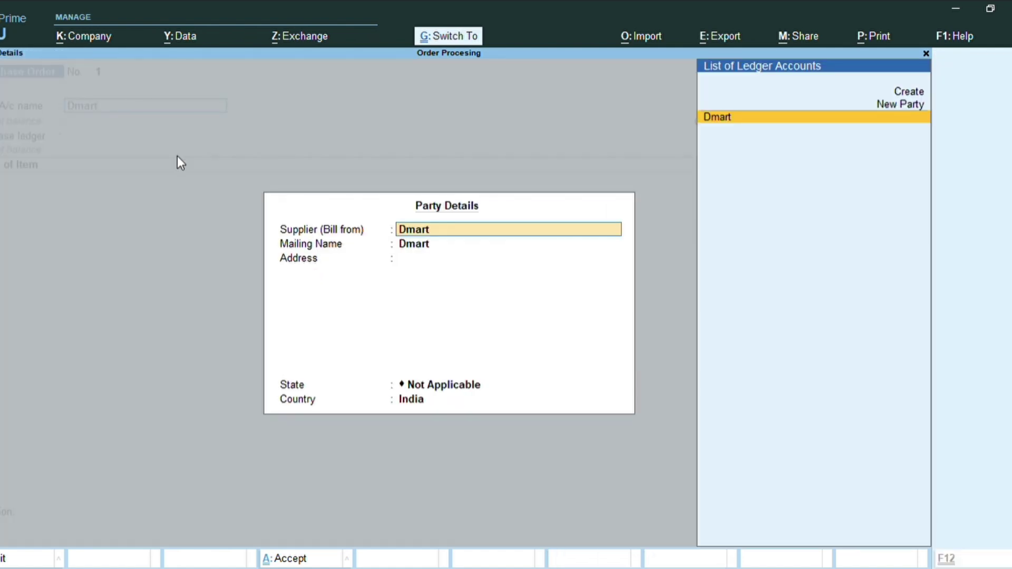
pyautogui.hotkey('ctrl', 'a')
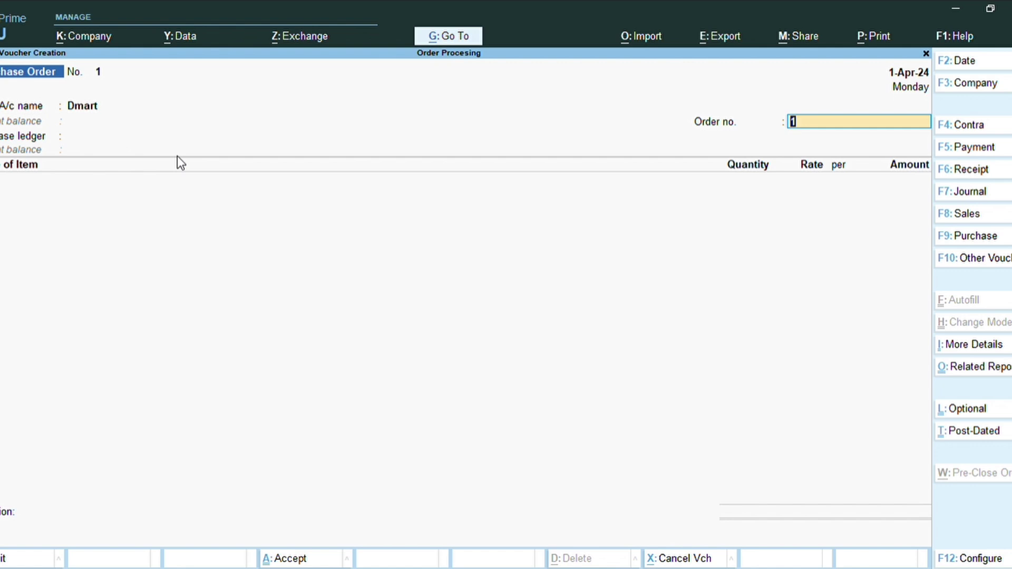
pyautogui.press('Return')
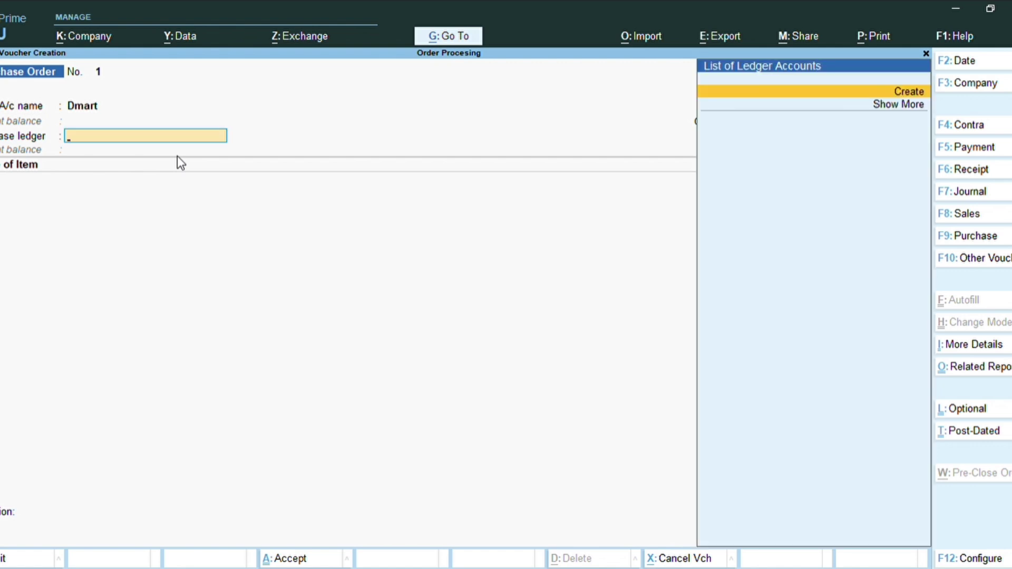
# Create the ledger "Purchase" under Purchase Accounts and use it as the order's purchase ledger
pyautogui.hotkey('alt', 'c')
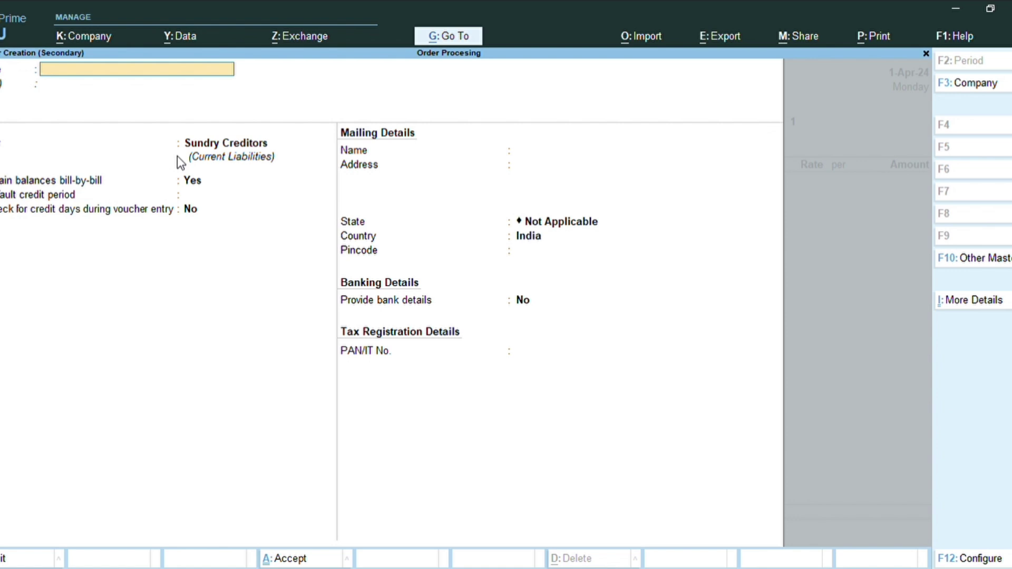
pyautogui.write('Purchase')
pyautogui.press('Return')
pyautogui.press('Return')
pyautogui.write('P')
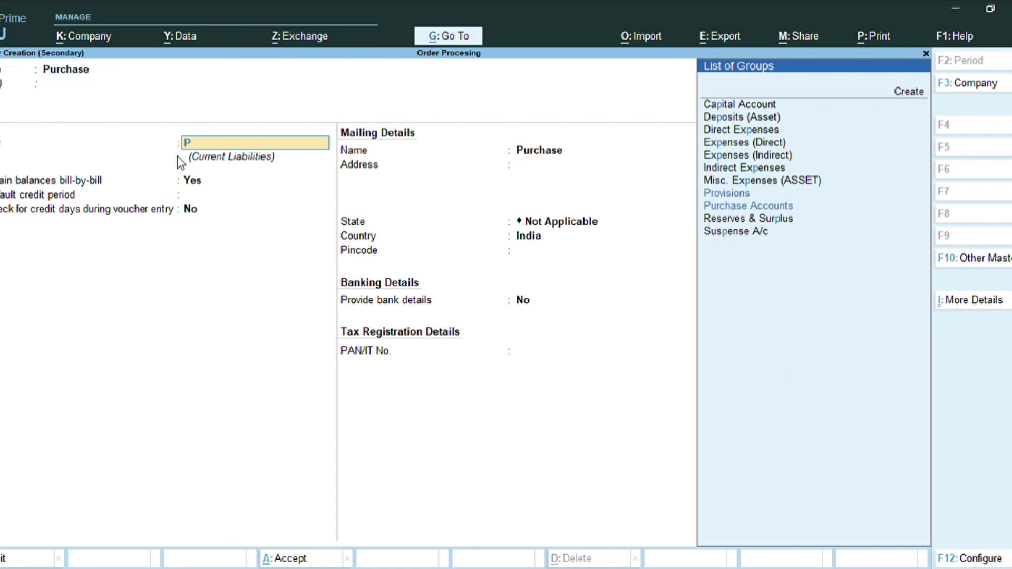
pyautogui.write('ur')
pyautogui.press('Return')
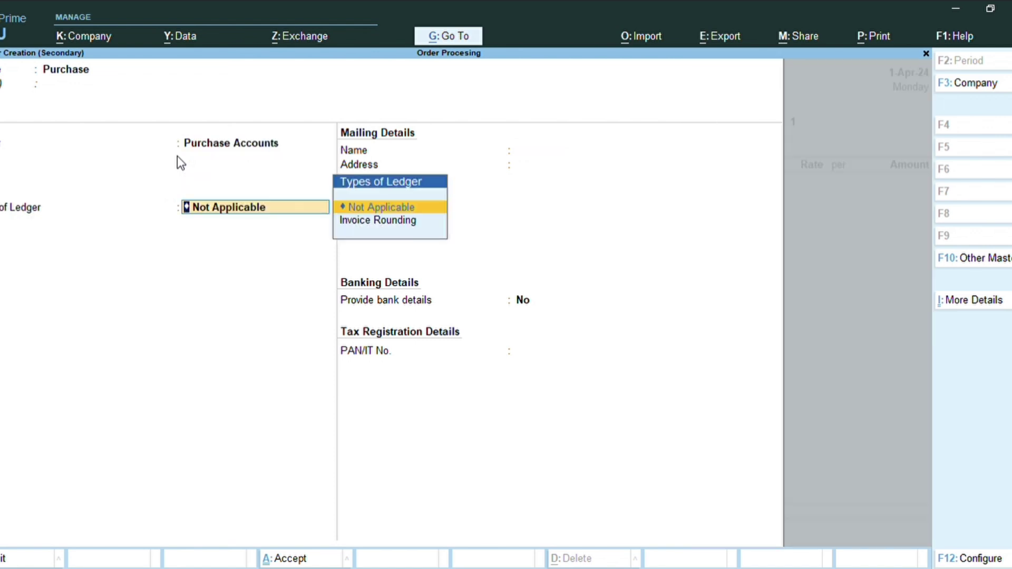
pyautogui.hotkey('ctrl', 'a')
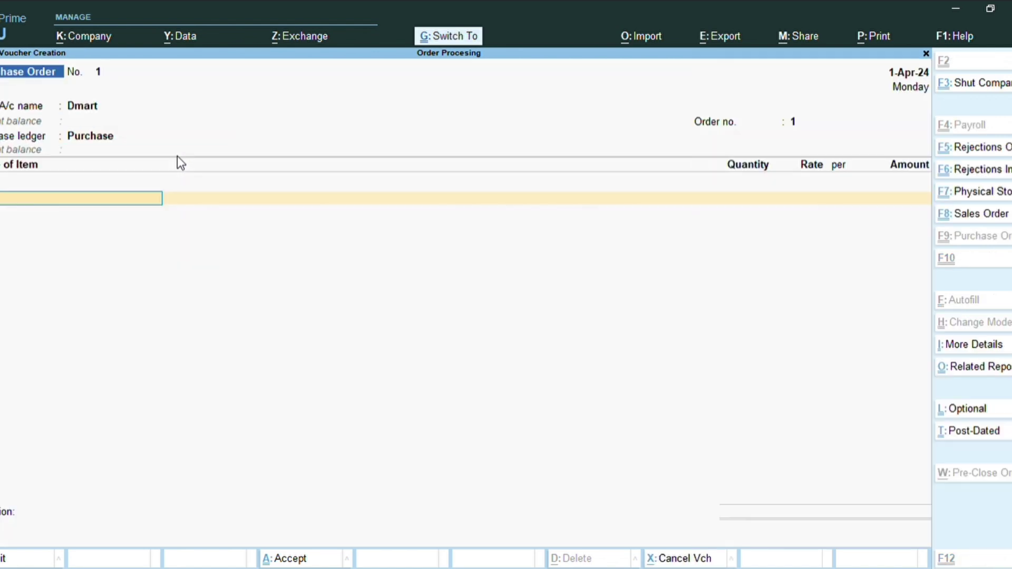
# Start creating a stock item named "Shirt" from the purchase order's item field, with no alias
pyautogui.press('alt')
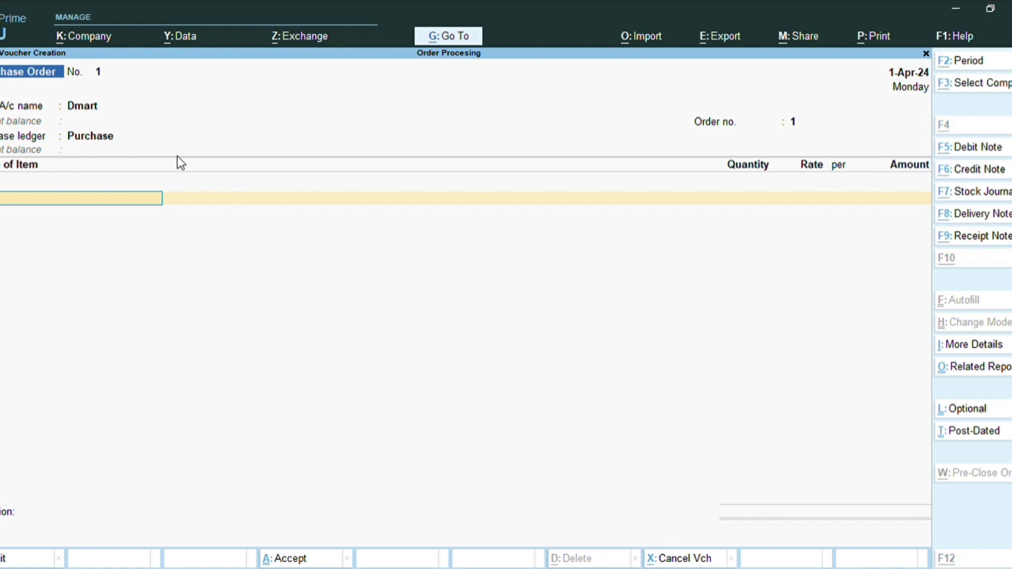
pyautogui.hotkey('alt', 'c')
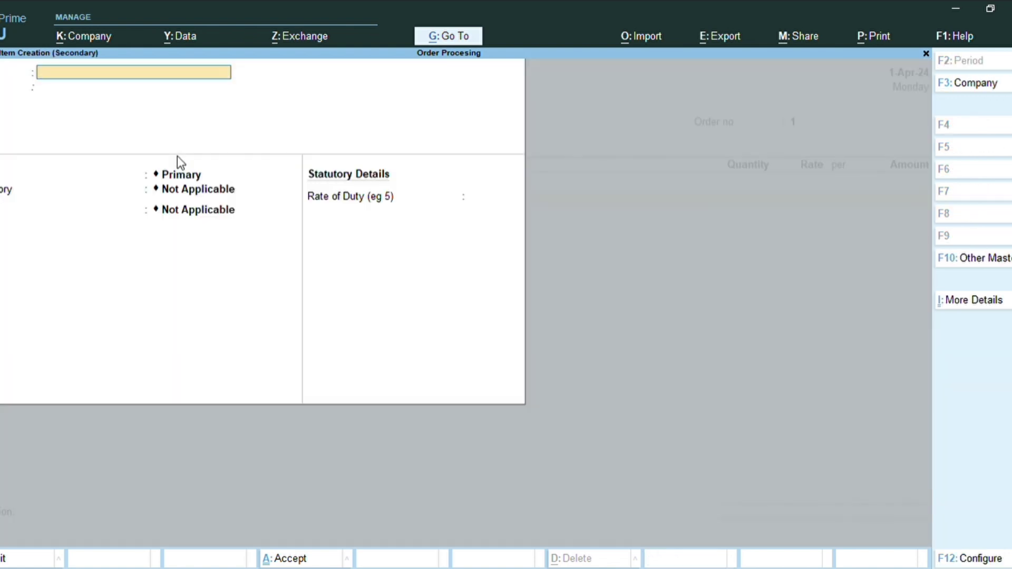
pyautogui.write('Shirt')
pyautogui.press('Return')
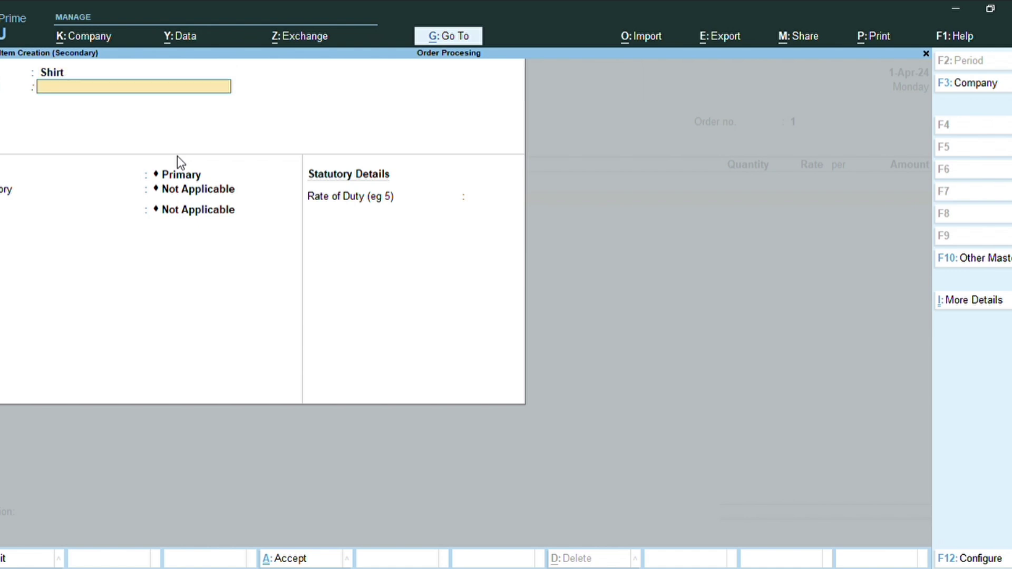
pyautogui.press('Return')
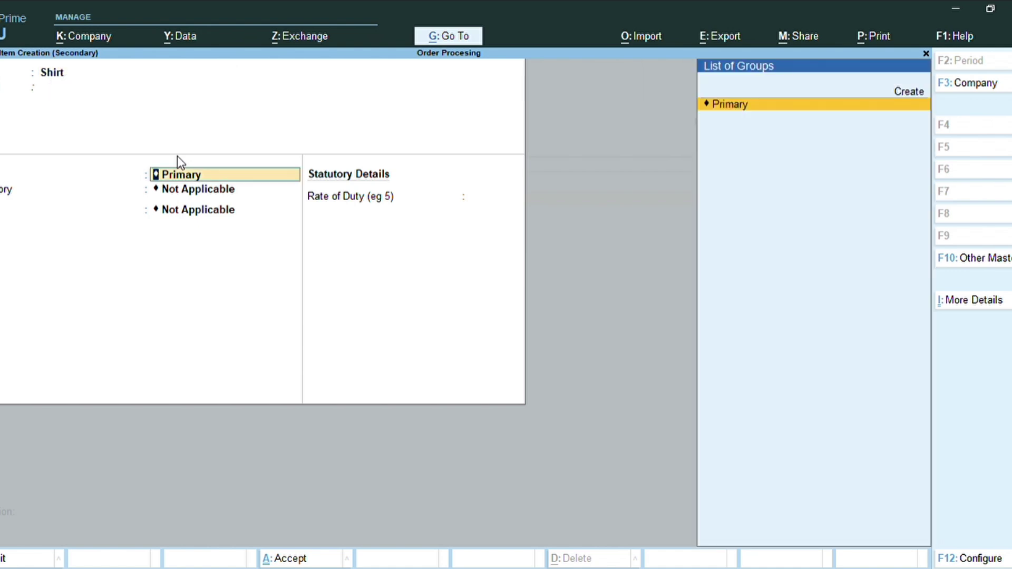
# Create the stock group "Denim" under Primary with quantities of items added set to Yes, and assign it to Shirt
pyautogui.press('alt')
pyautogui.hotkey('alt', 'c')
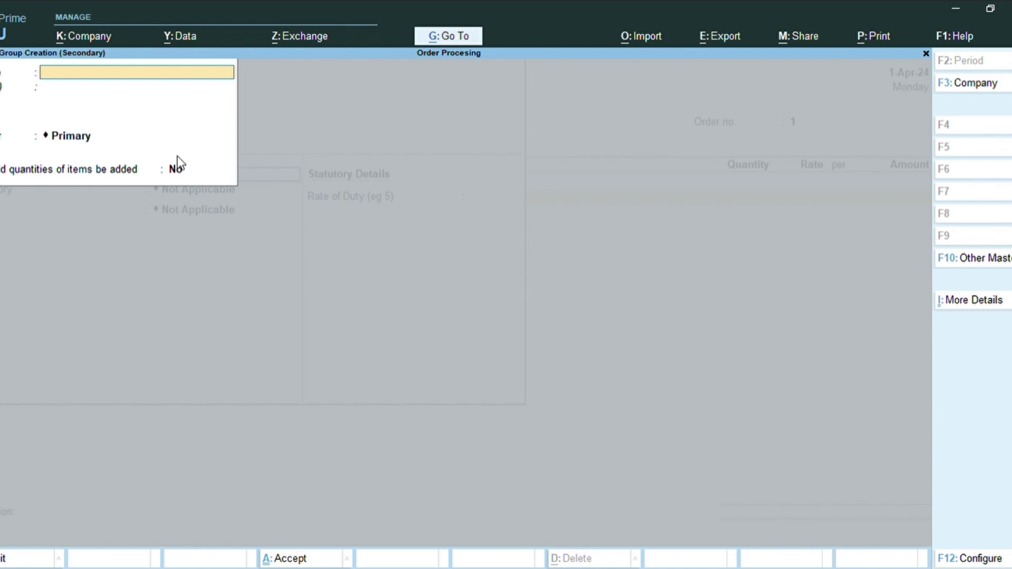
pyautogui.write('Denim')
pyautogui.press('Return')
pyautogui.press('Return')
pyautogui.press('Return')
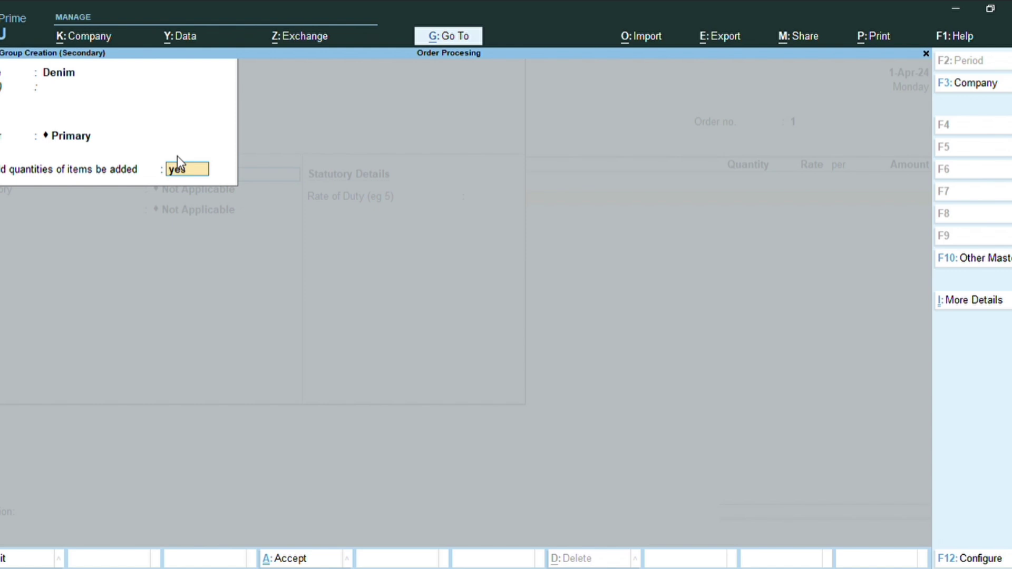
pyautogui.write('yes')
pyautogui.press('Return')
pyautogui.press('Return')
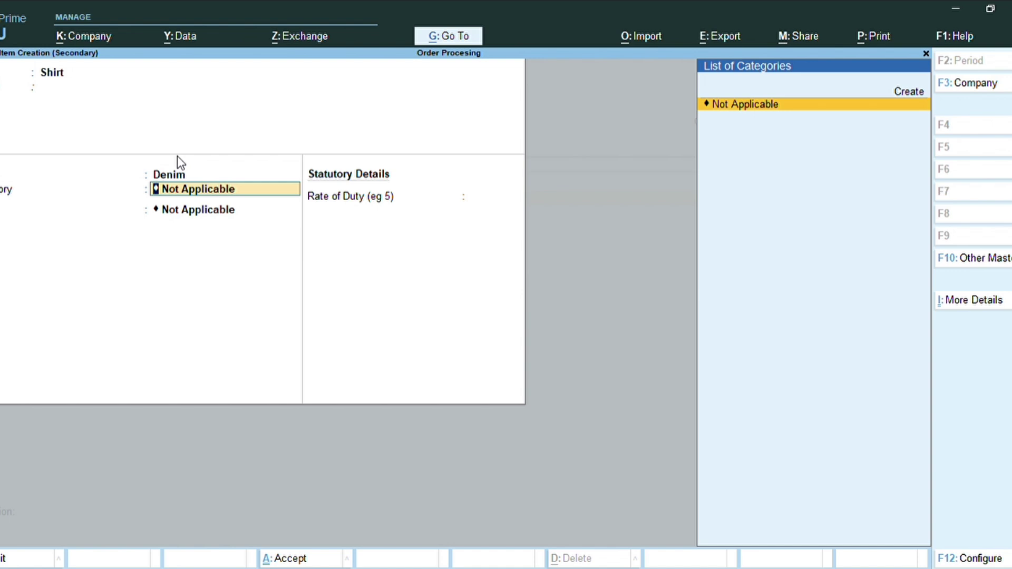
# Create the stock category "Clothes" under Primary and assign it to the Shirt item
pyautogui.hotkey('alt', 'c')
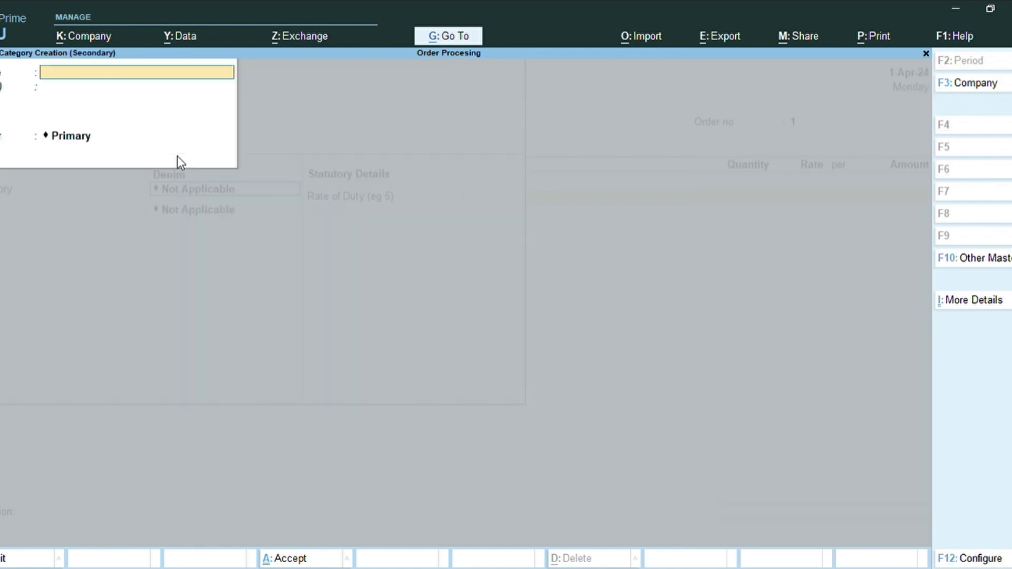
pyautogui.write('Clothes')
pyautogui.press('Return')
pyautogui.press('Return')
pyautogui.press('Return')
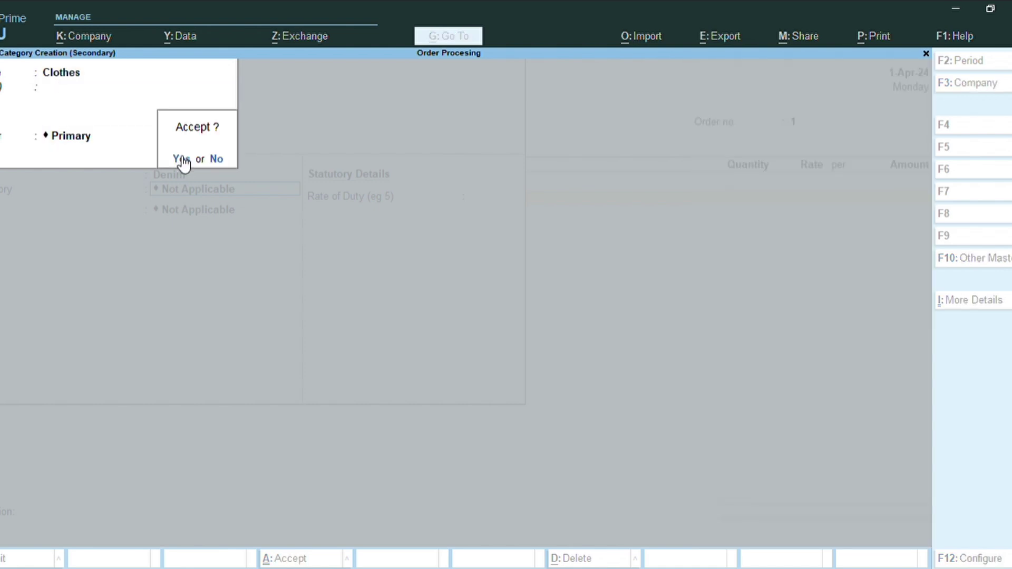
pyautogui.click(182, 159)
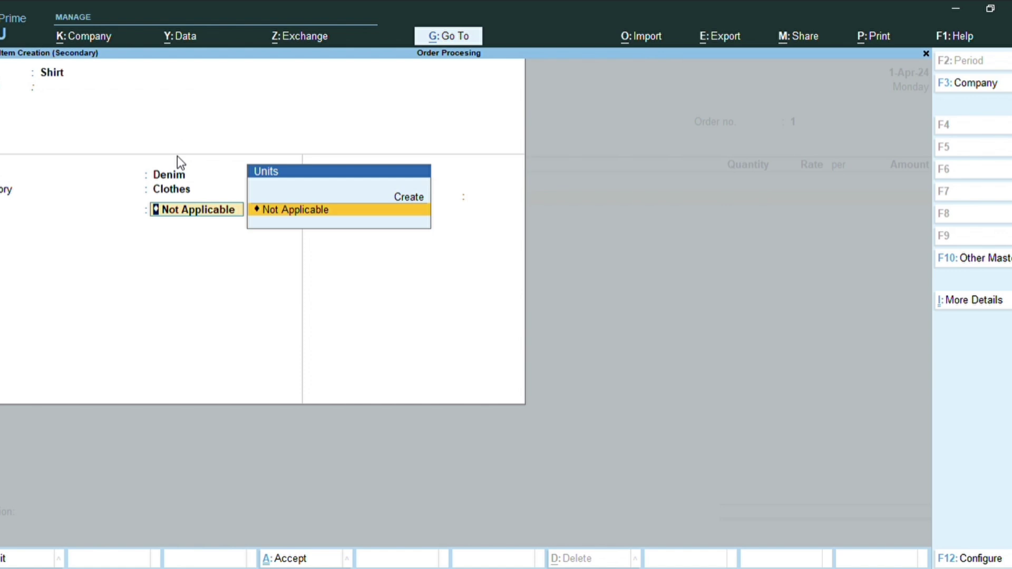
# Create the simple unit "Pcs" with 0 decimal places and use it as the Shirt item's unit
pyautogui.press('Up')
pyautogui.press('Return')
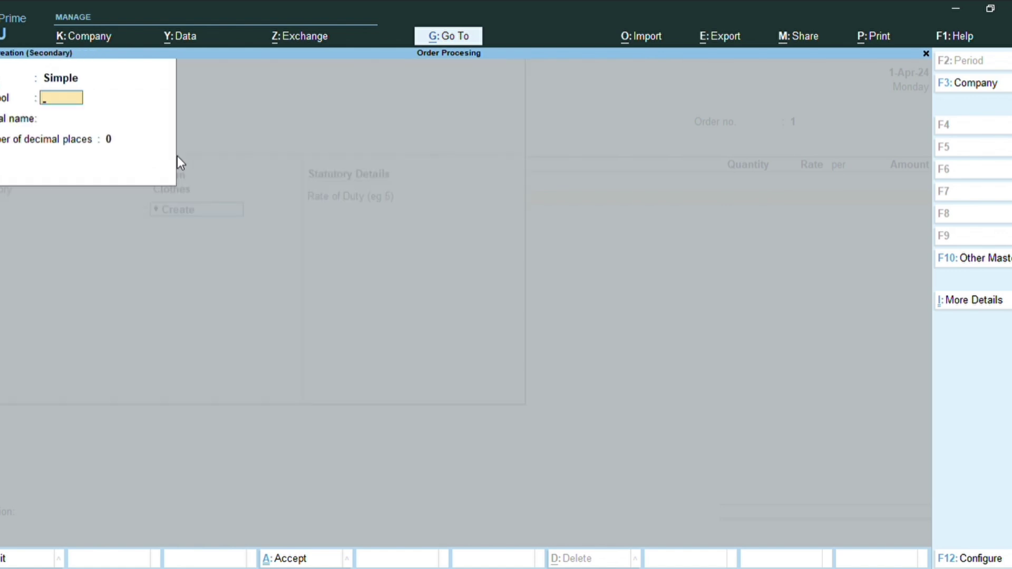
pyautogui.write('Pcs')
pyautogui.press('Return')
pyautogui.press('Return')
pyautogui.press('Return')
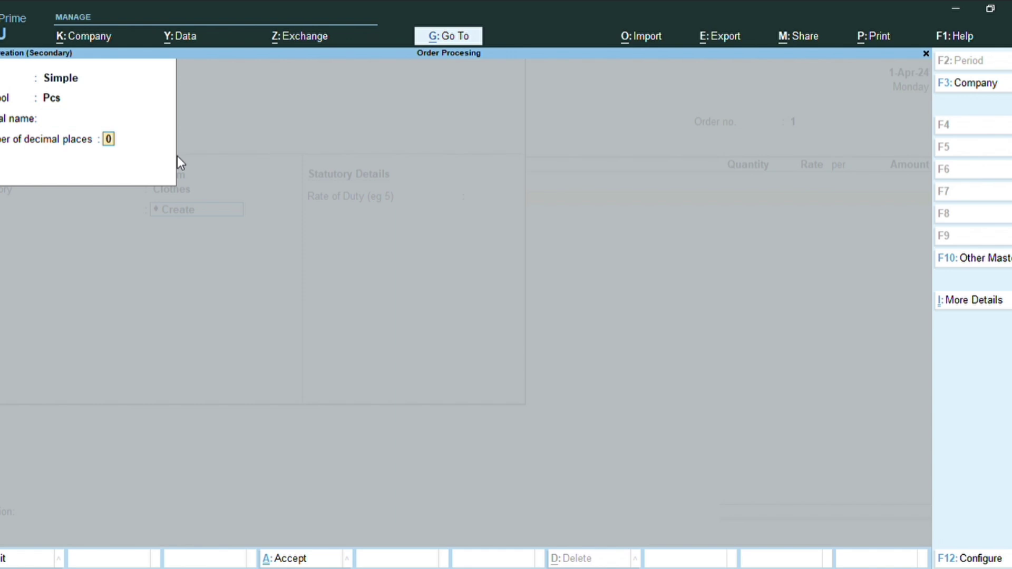
pyautogui.press('Return')
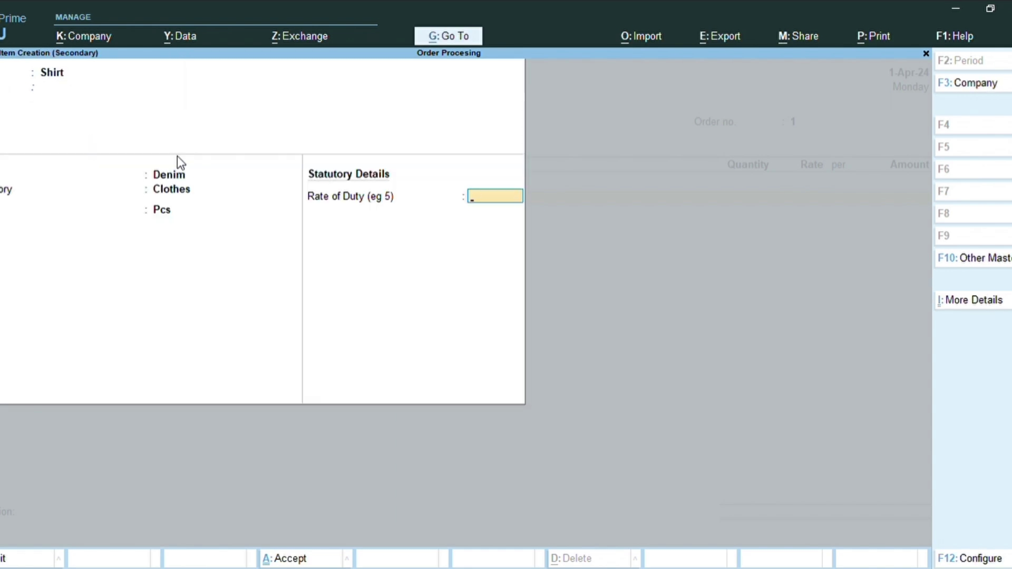
# Leave the rate of duty blank and save the Shirt stock item into the purchase order
pyautogui.press('Return')
pyautogui.press('Return')
pyautogui.press('Return')
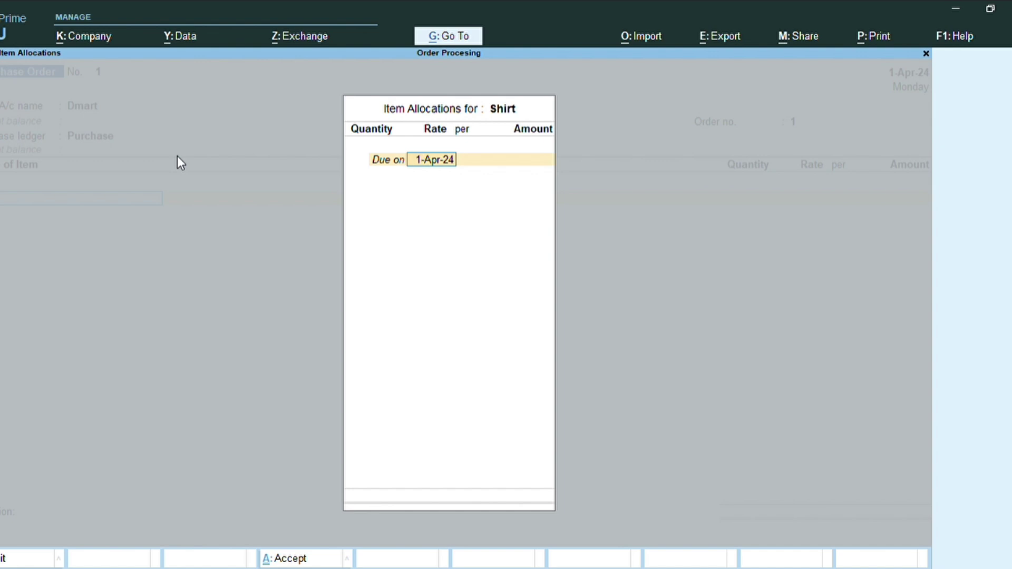
# Allocate 15 Pcs of Shirt at a rate of 1,299 per piece, due on 1-Apr-24, in the purchase order
pyautogui.press('Return')
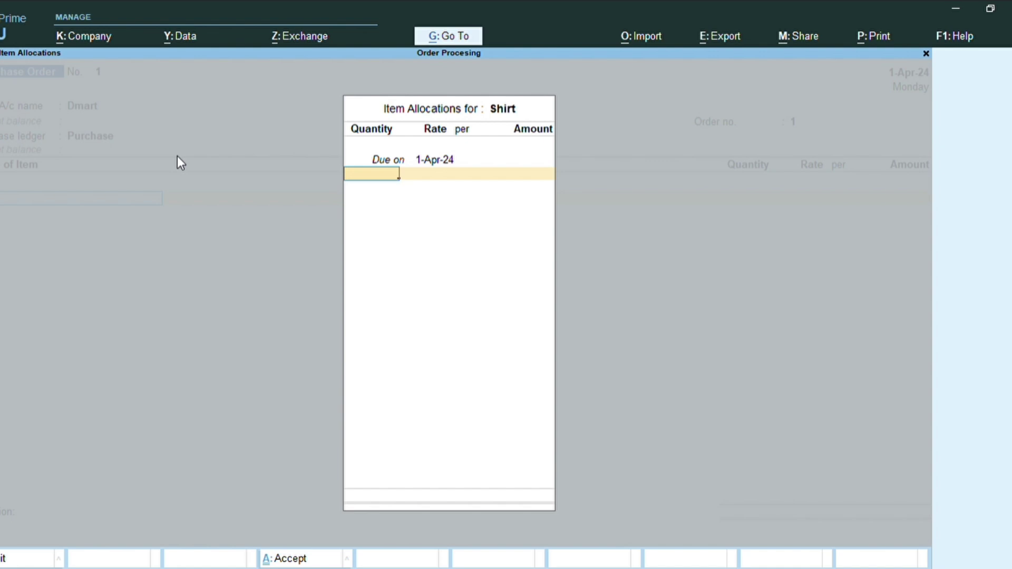
pyautogui.write('15')
pyautogui.press('Return')
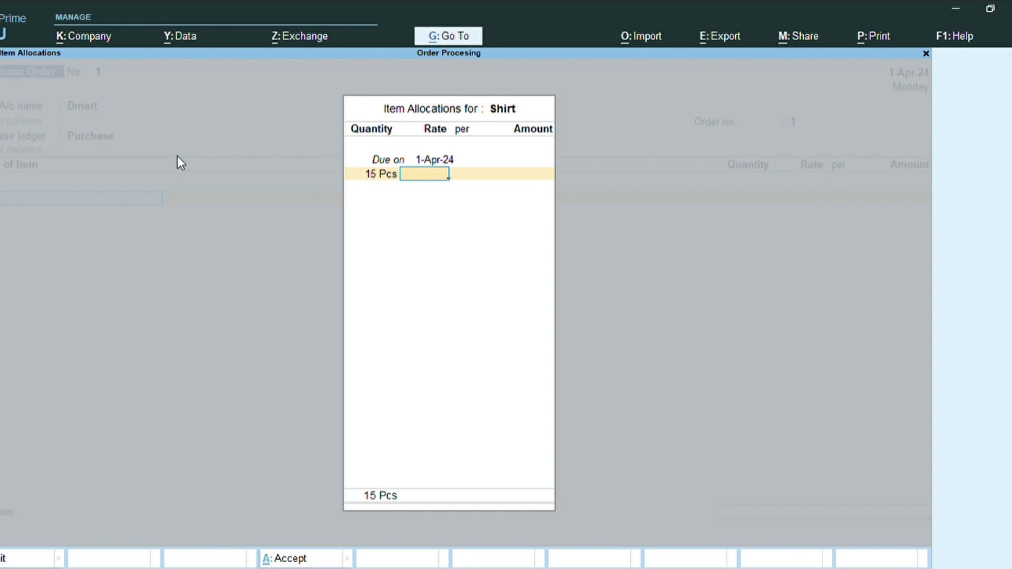
pyautogui.write('1299')
pyautogui.press('Return')
pyautogui.press('Return')
pyautogui.press('Return')
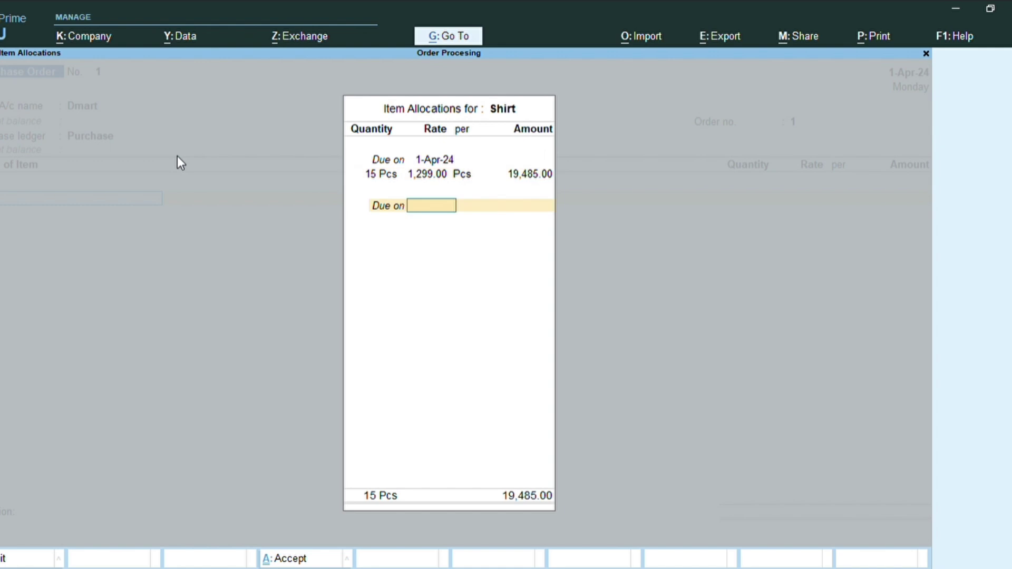
pyautogui.press('Return')
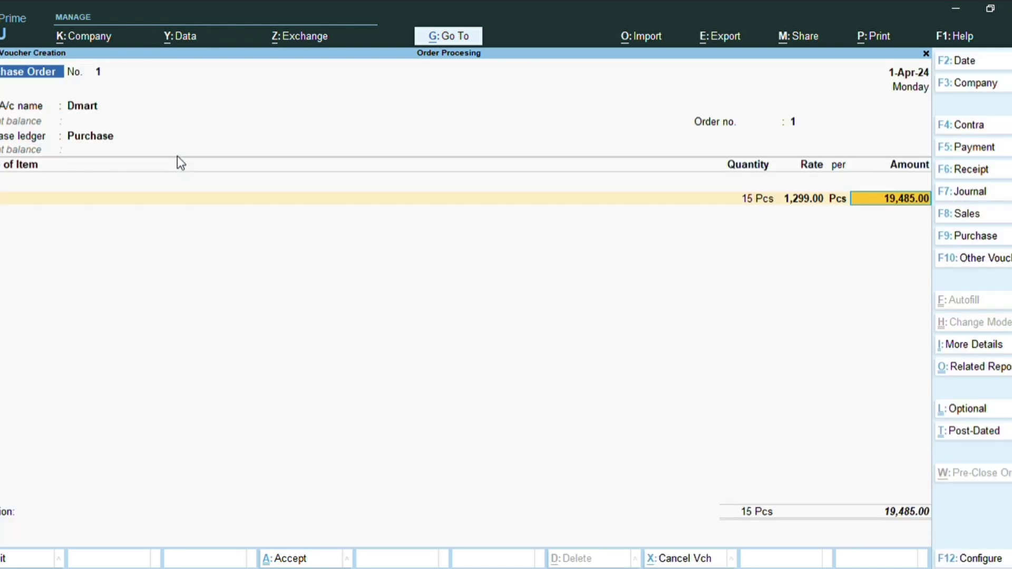
pyautogui.press('Return')
pyautogui.press('Return')
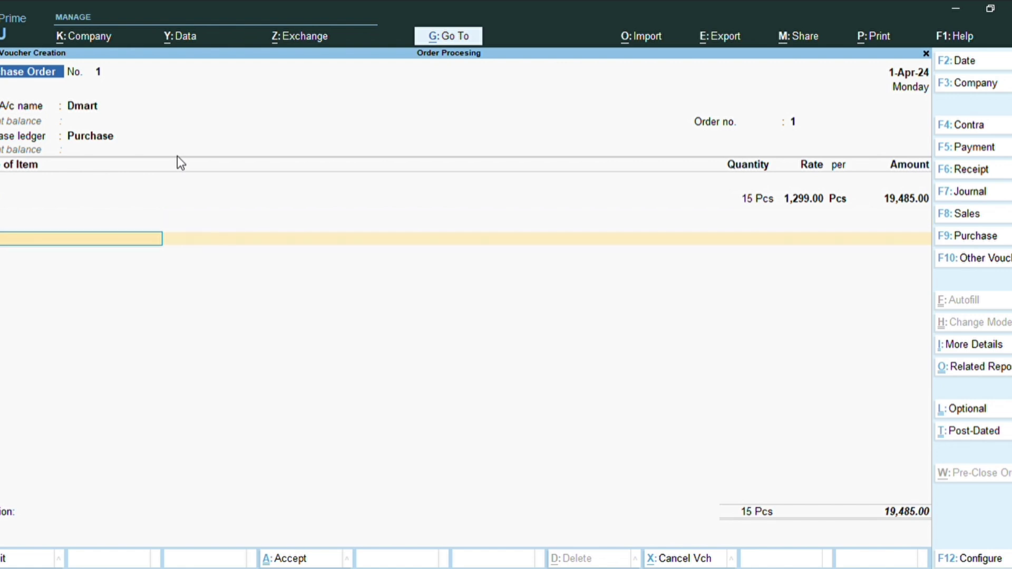
# End the item list, leave the narration blank and save purchase order 1
pyautogui.press('Return')
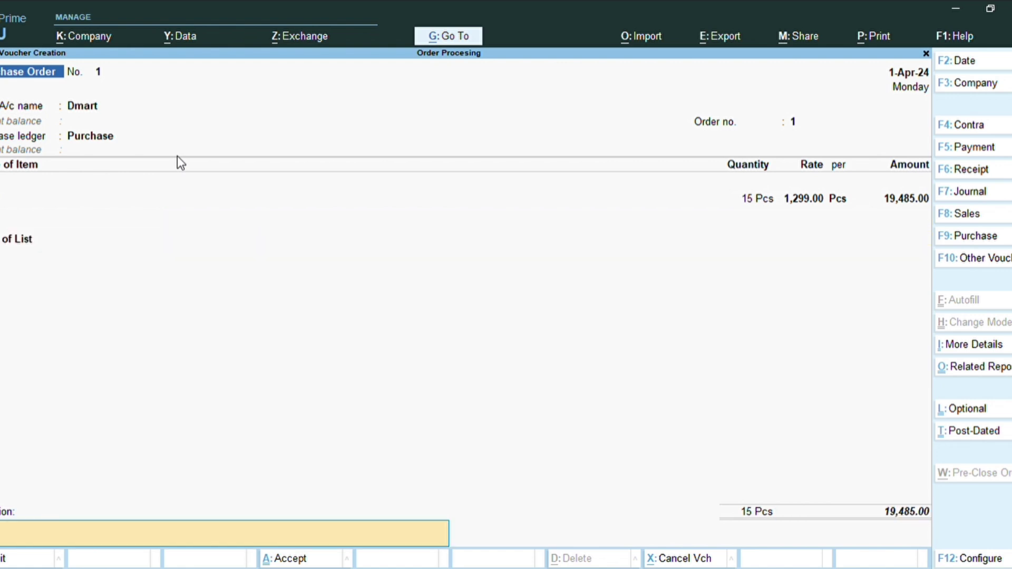
pyautogui.press('Return')
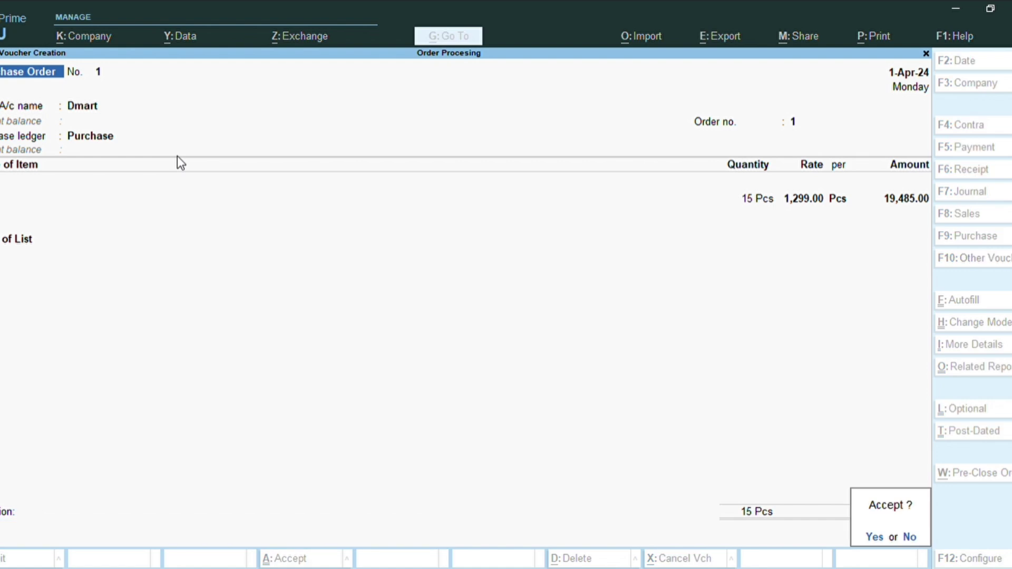
pyautogui.press('y')
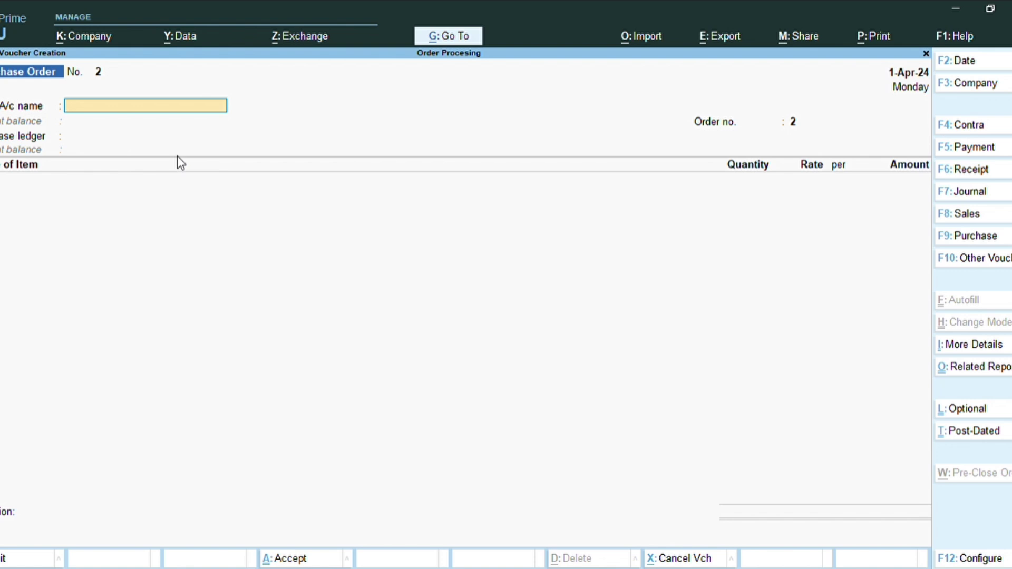
# Start a Receipt Note with reference number 1 dated 1-Apr-24 and Dmart as the party account
pyautogui.hotkey('alt', 'F9')
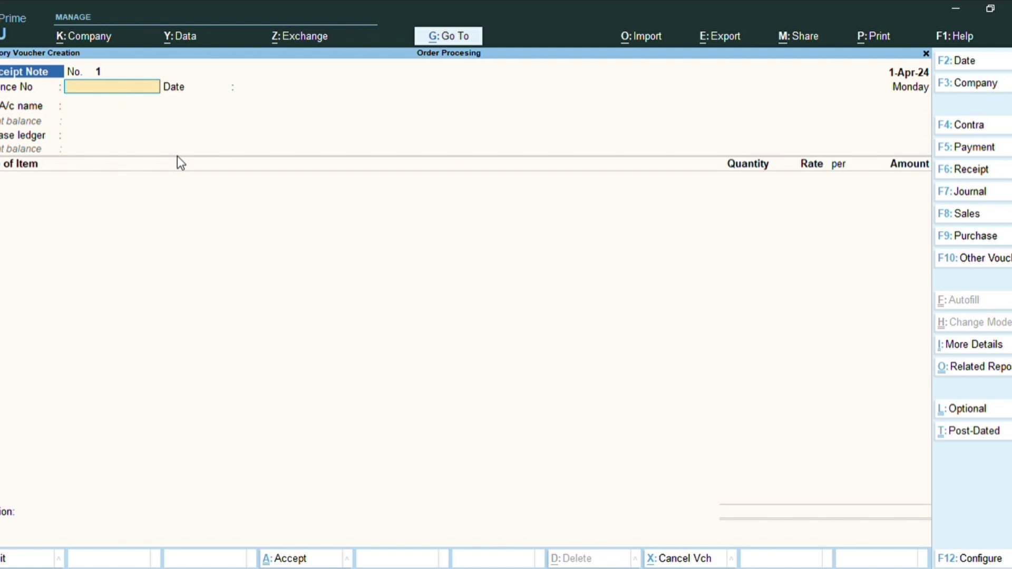
pyautogui.write('1')
pyautogui.press('Return')
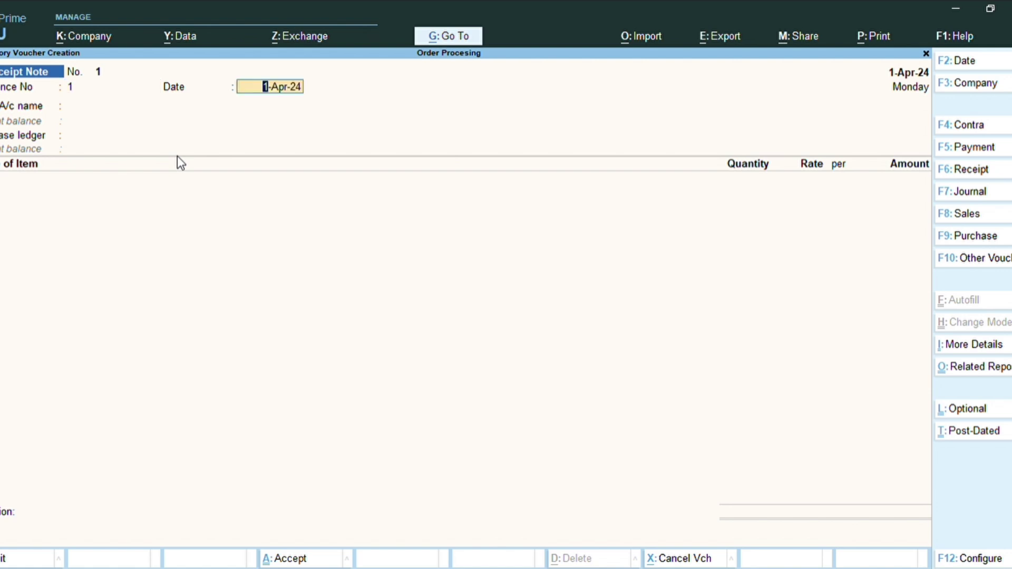
pyautogui.press('Return')
pyautogui.press('Down')
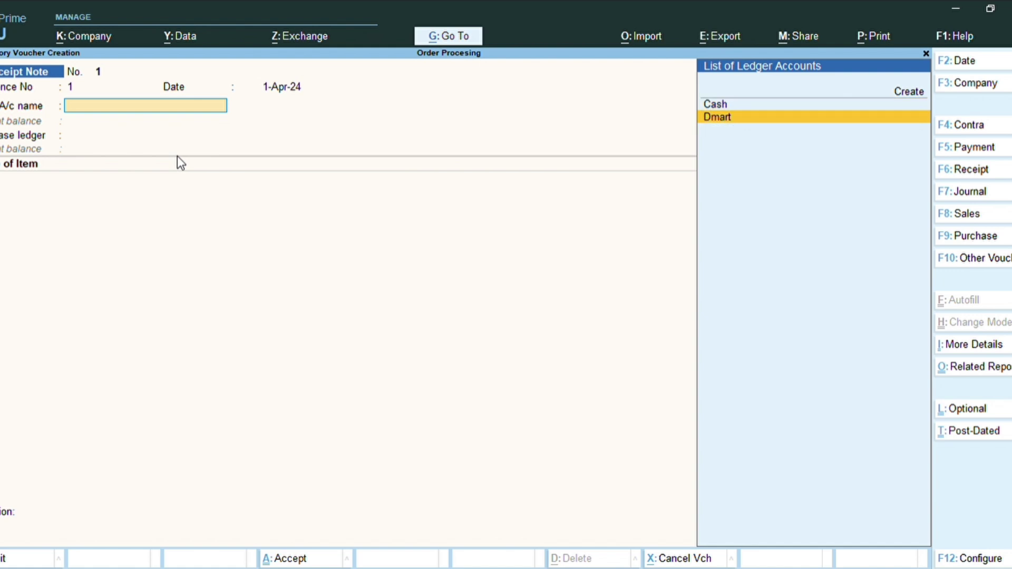
pyautogui.press('Return')
# Link the receipt note to order number 1 and accept the remaining order and receipt details blank
pyautogui.press('Down')
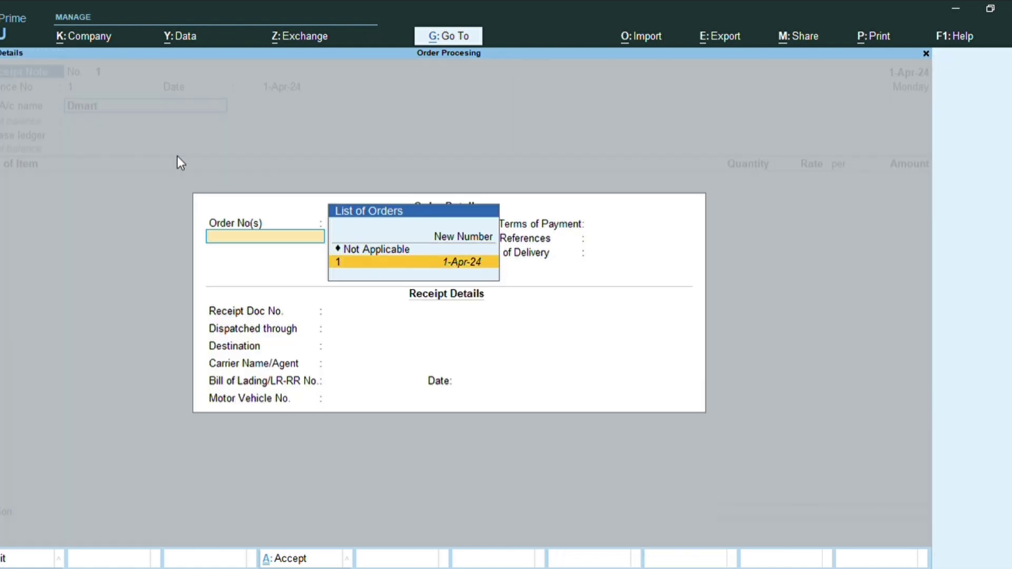
pyautogui.press('Return')
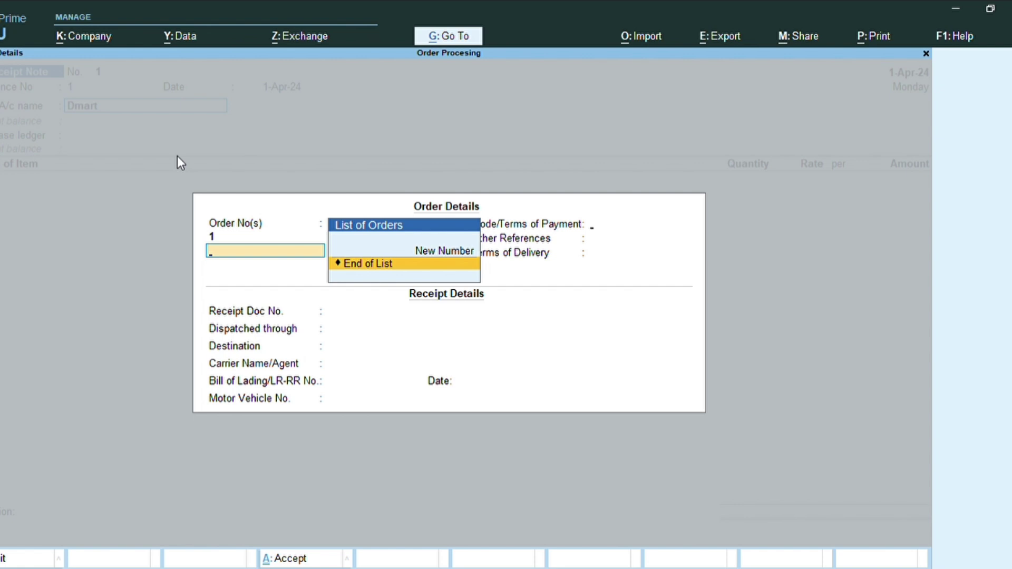
pyautogui.press('Return')
pyautogui.press('Return')
pyautogui.press('Return')
pyautogui.press('Return')
pyautogui.press('Return')
pyautogui.press('Return')
pyautogui.press('Return')
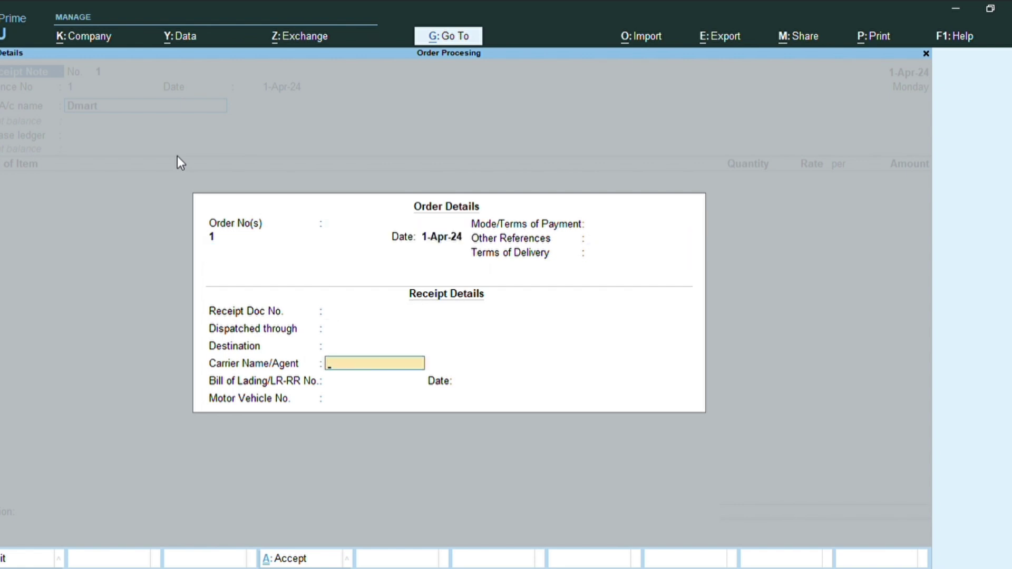
pyautogui.press('Return')
pyautogui.press('Return')
pyautogui.press('Return')
pyautogui.press('Return')
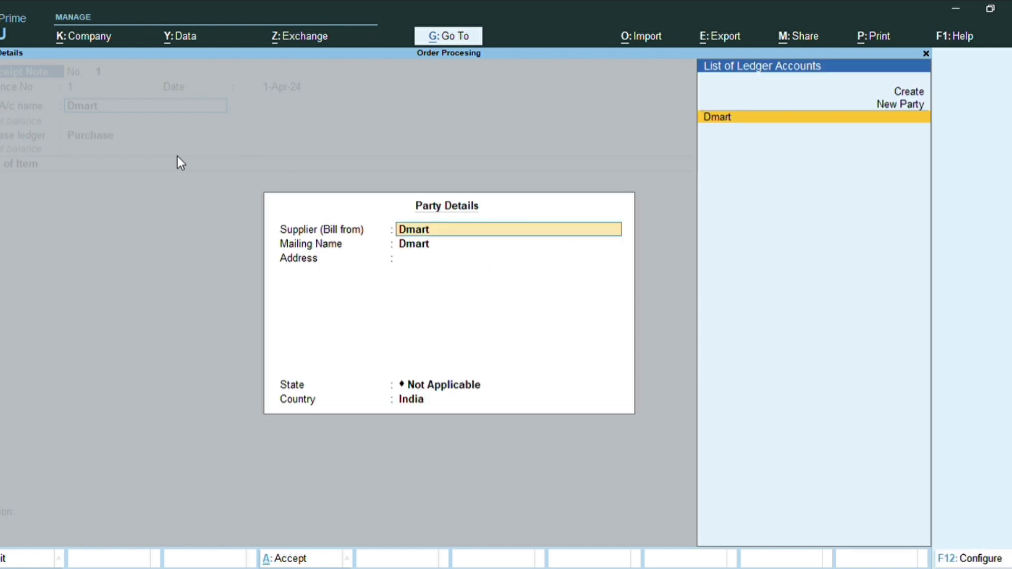
# Accept Dmart's party details and keep Purchase as the receipt note's purchase ledger
pyautogui.press('Return')
pyautogui.press('Return')
pyautogui.press('Return')
pyautogui.press('Return')
pyautogui.press('Return')
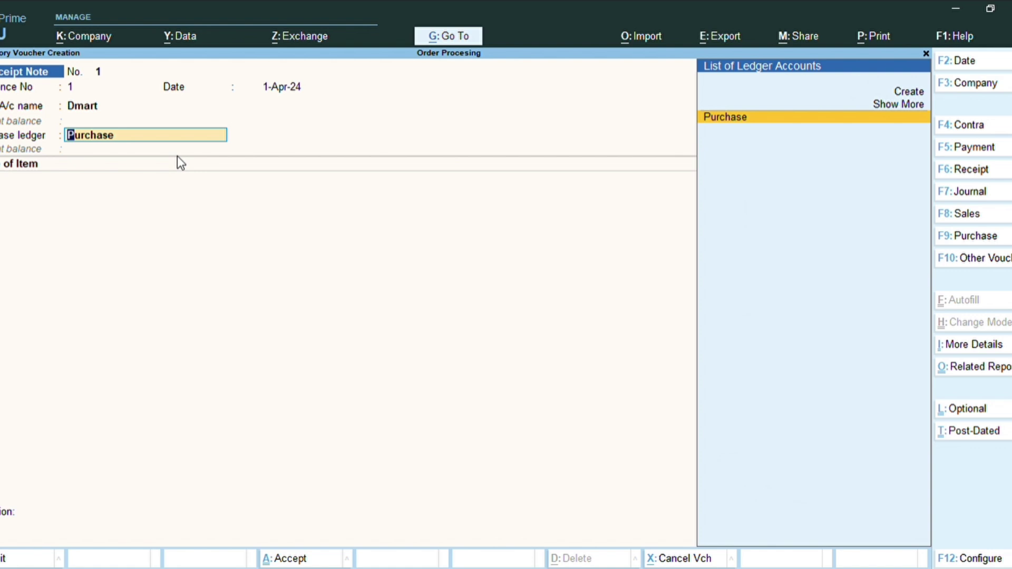
pyautogui.press('Return')
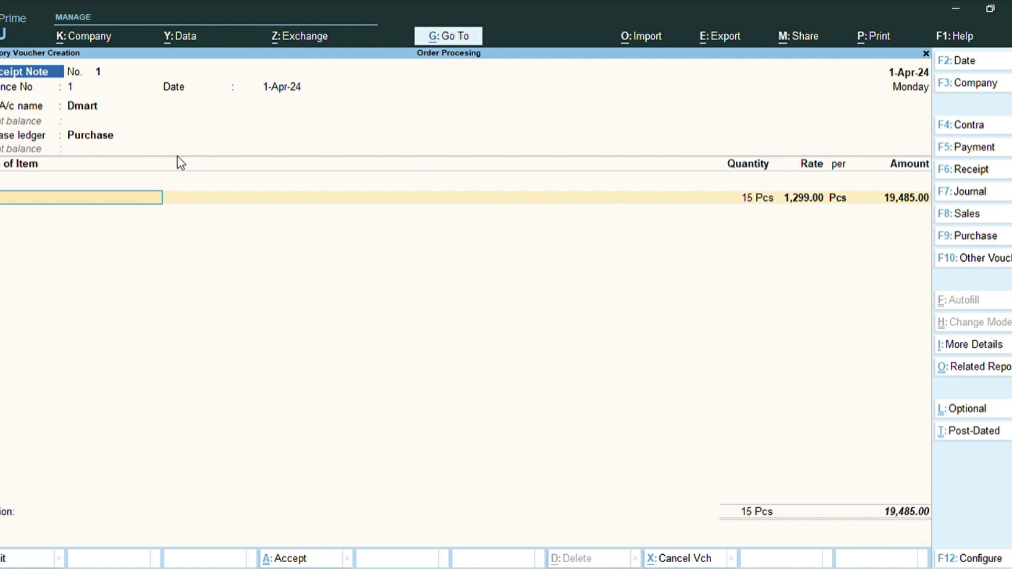
# Allocate the Shirt item to tracking number 1 and order number 1 with a quantity of 12 pcs, then end the allocation list
pyautogui.press('Return')
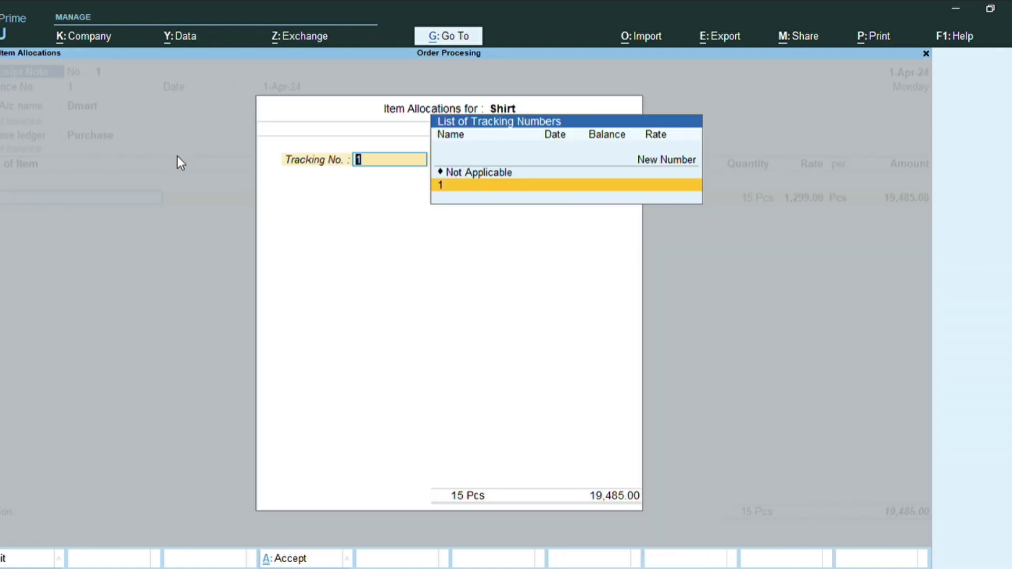
pyautogui.press('Return')
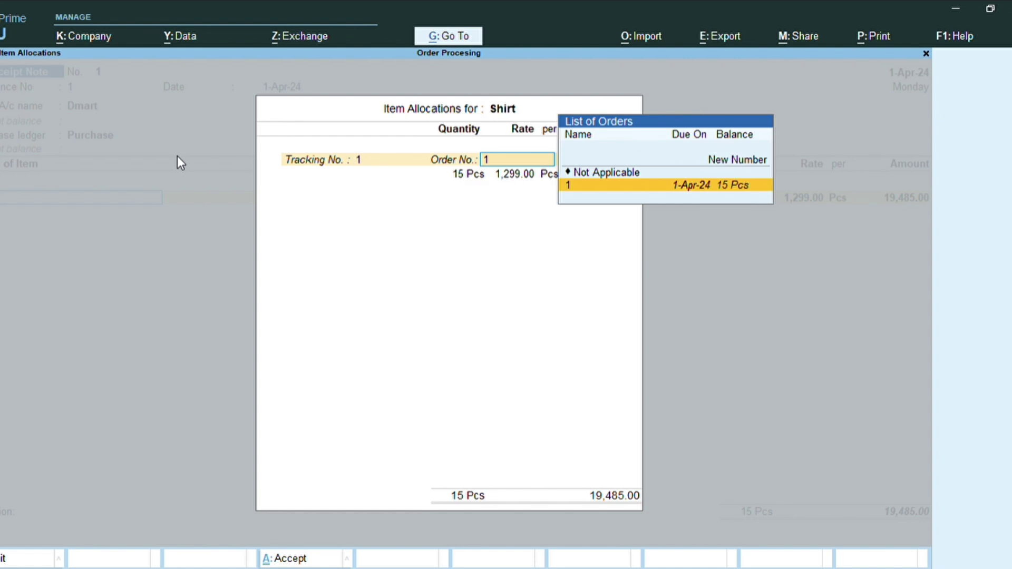
pyautogui.press('Return')
pyautogui.write('12')
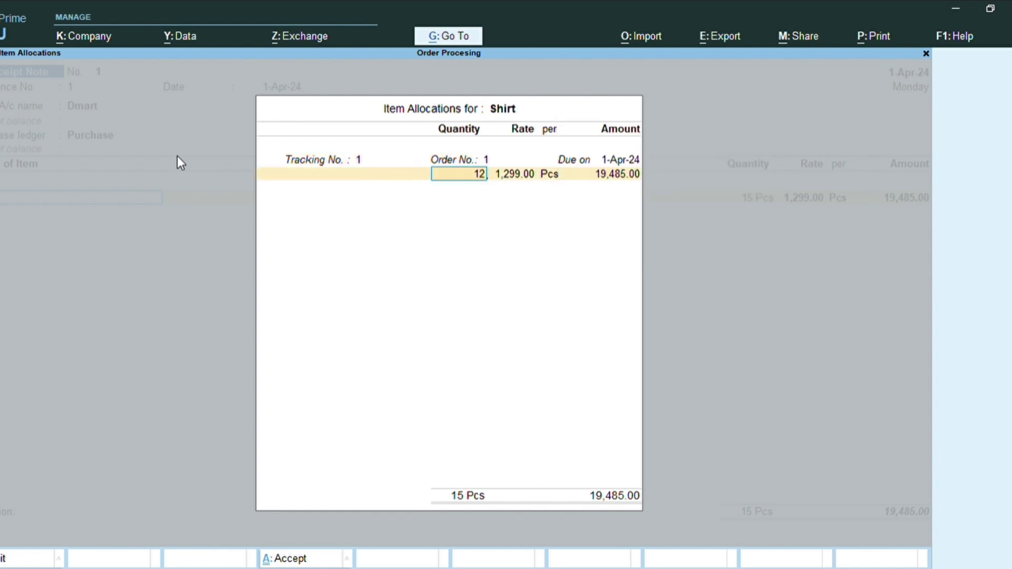
pyautogui.press('Return')
pyautogui.press('Return')
pyautogui.press('Return')
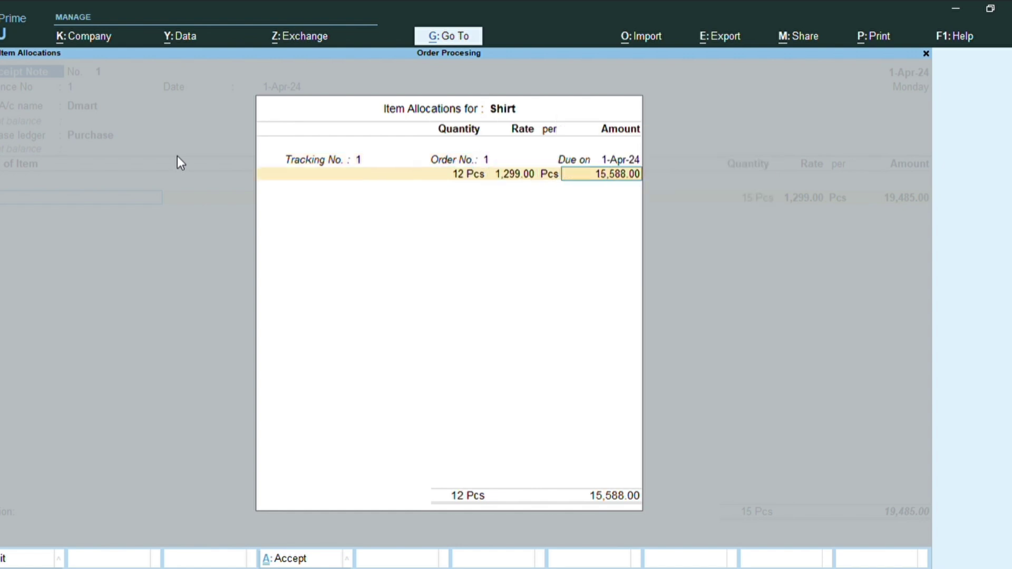
pyautogui.press('Return')
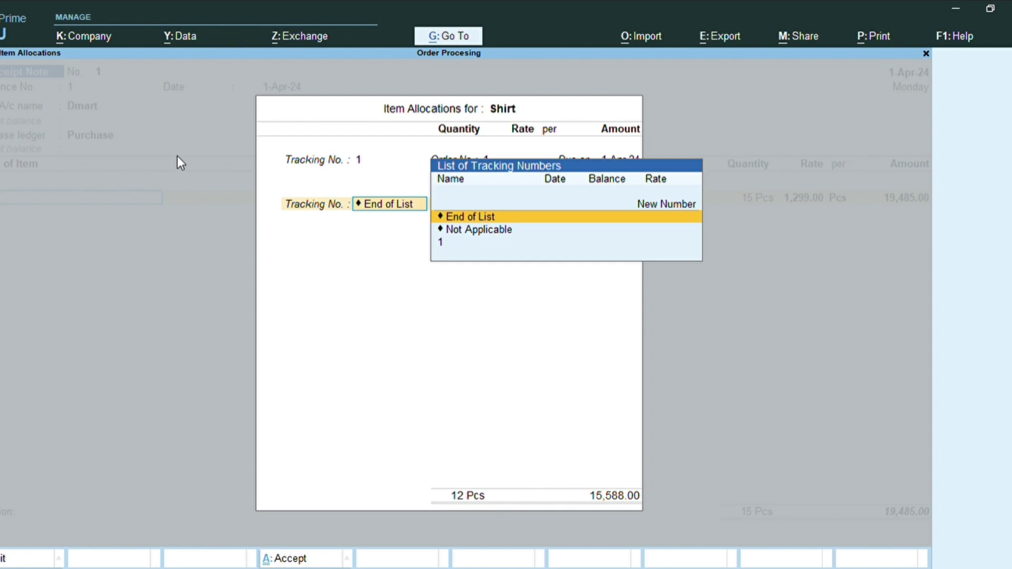
pyautogui.press('Return')
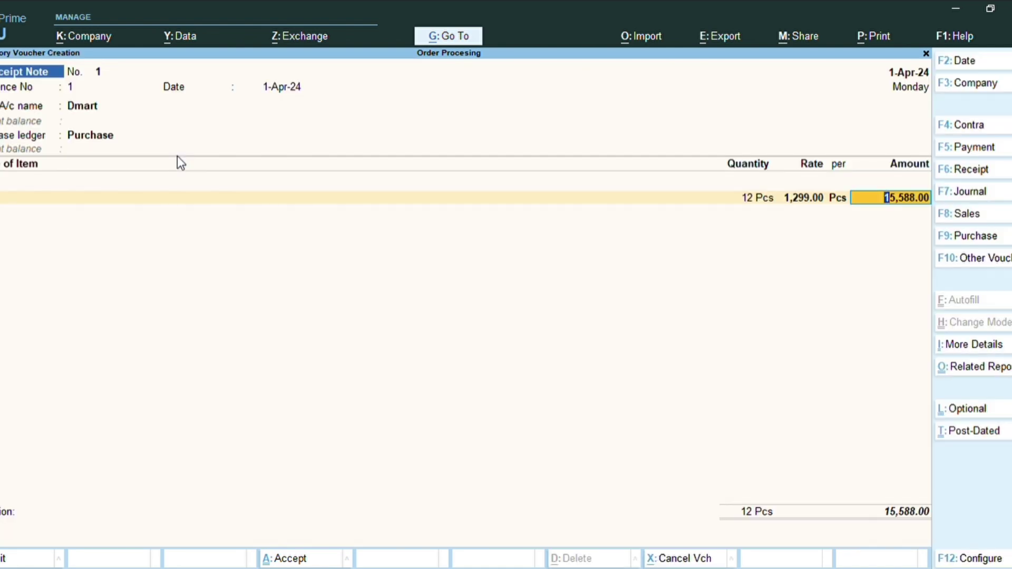
# End the item list, leave the narration blank and save receipt note 1
pyautogui.press('Return')
pyautogui.press('Return')
pyautogui.press('Return')
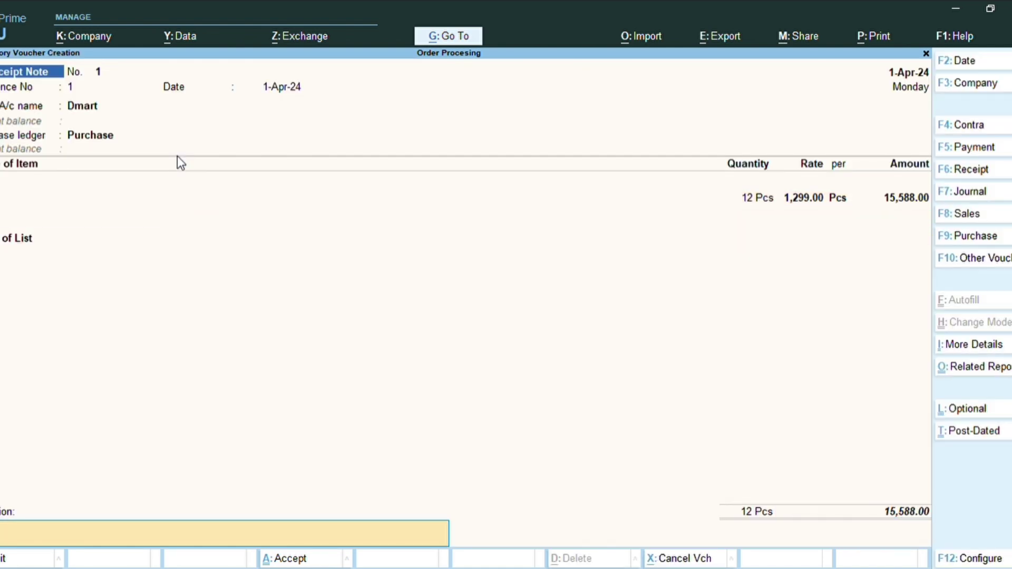
pyautogui.press('Return')
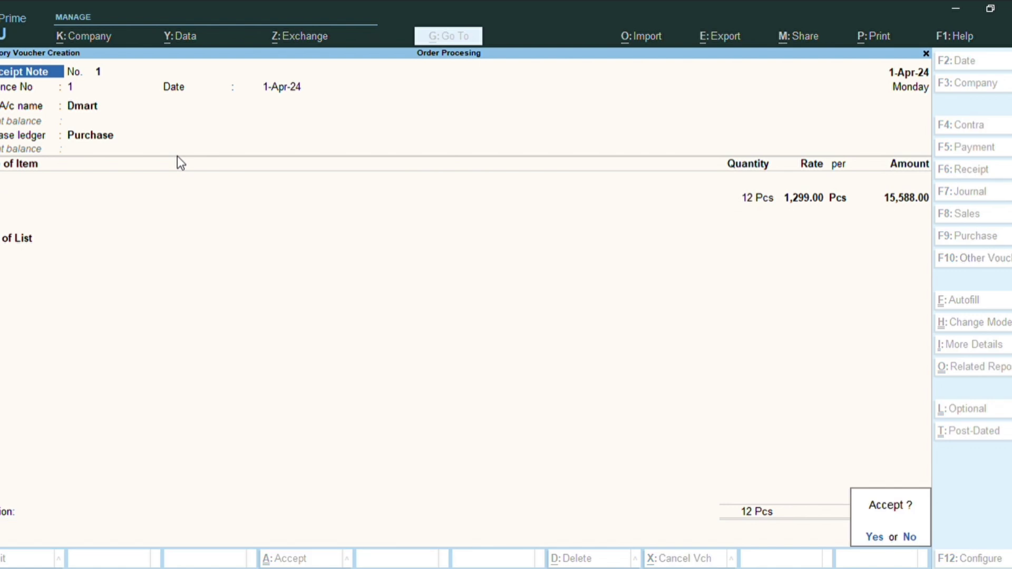
pyautogui.press('Return')
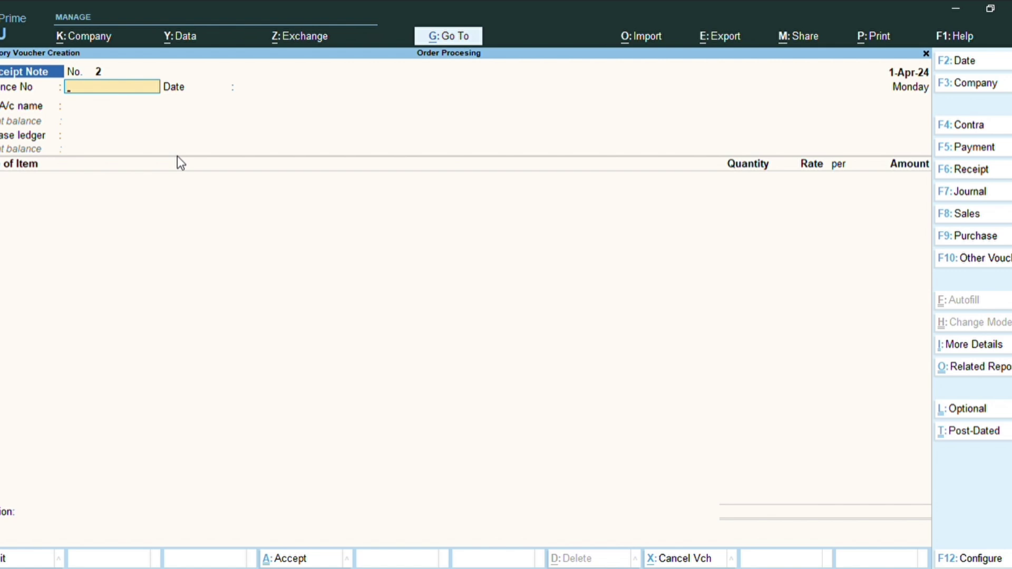
pyautogui.hotkey('ctrl', 'F5')
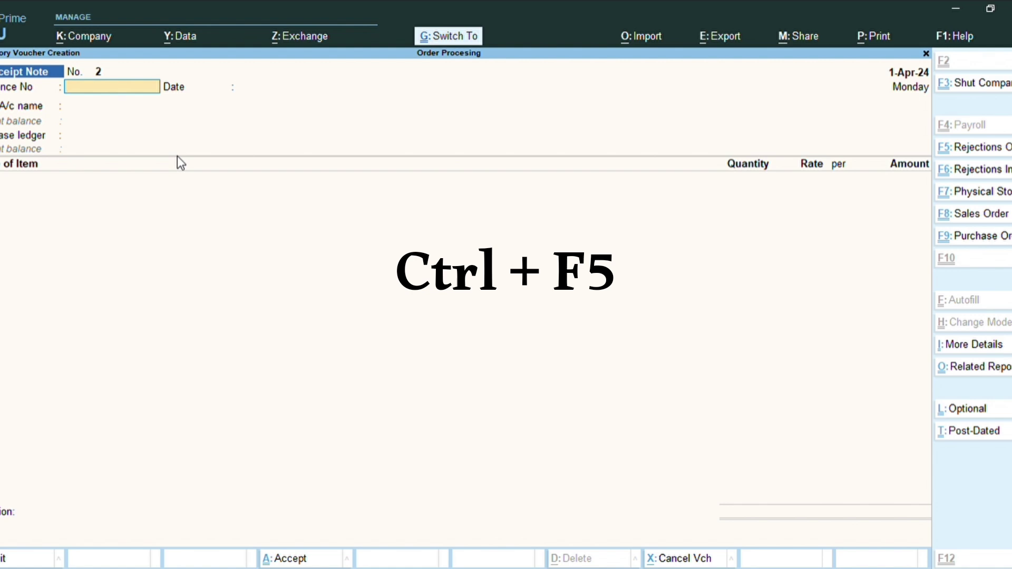
pyautogui.hotkey('ctrl', 'F9')
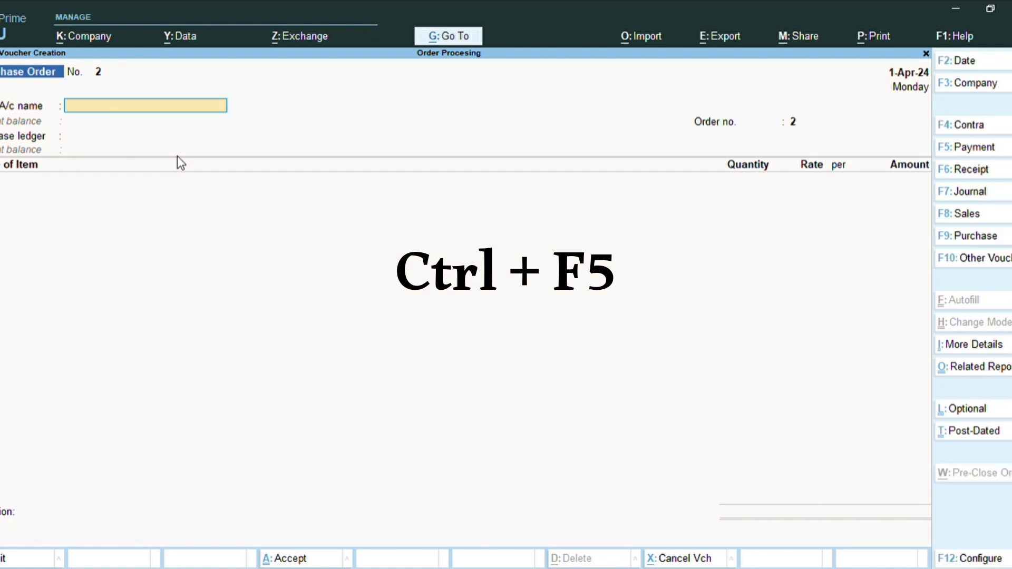
pyautogui.press('ctrl')
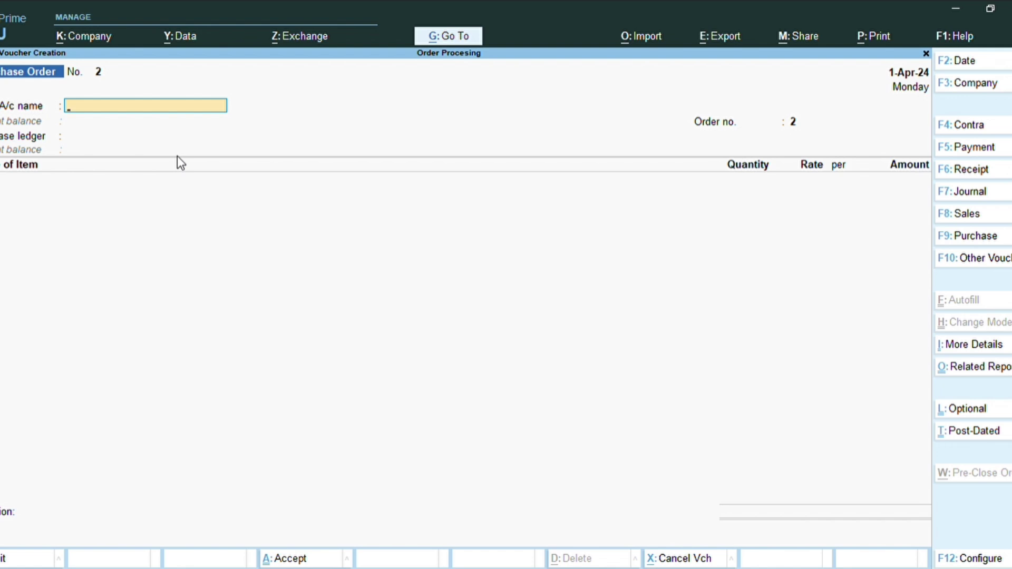
pyautogui.press('ctrl')
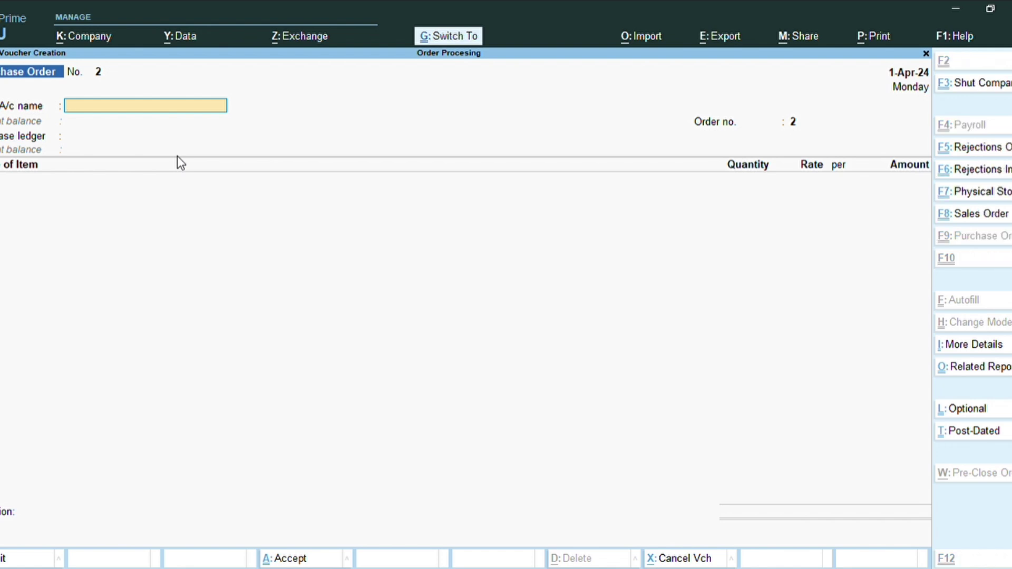
# Start a Rejections Out voucher with Dmart as the ledger account and accept the supplier's name and address
pyautogui.hotkey('ctrl', 'F5')
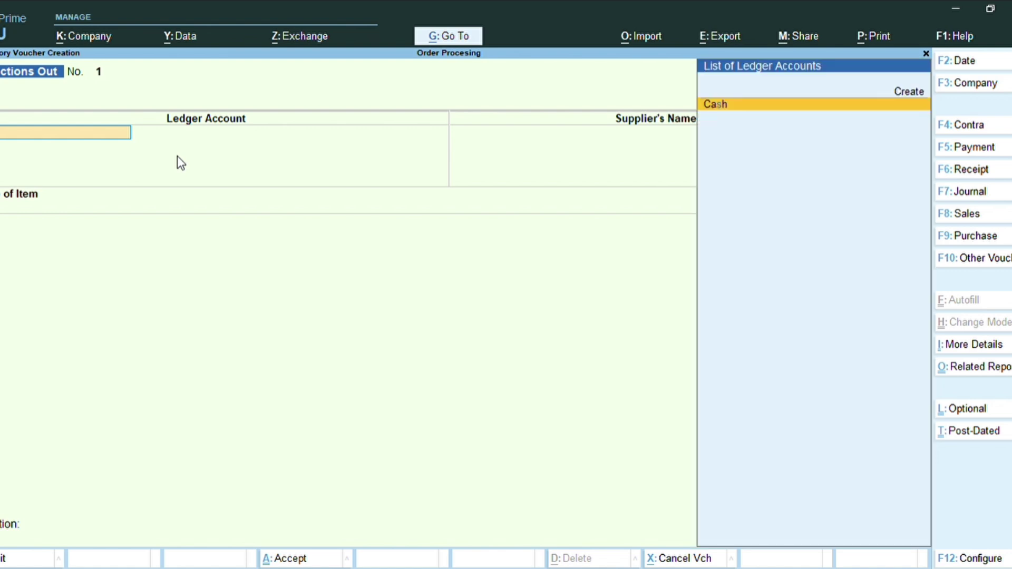
pyautogui.press('Down')
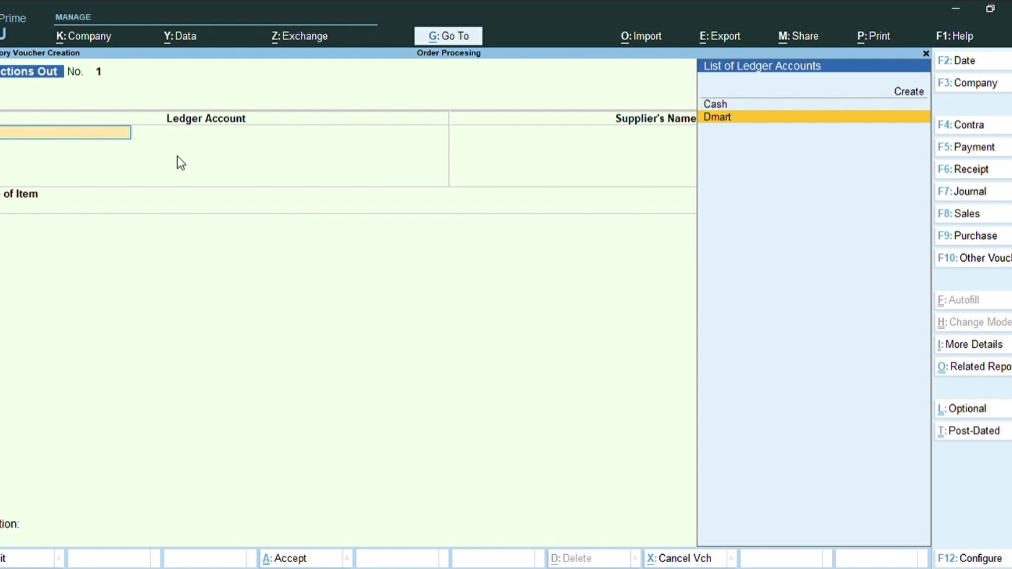
pyautogui.press('Return')
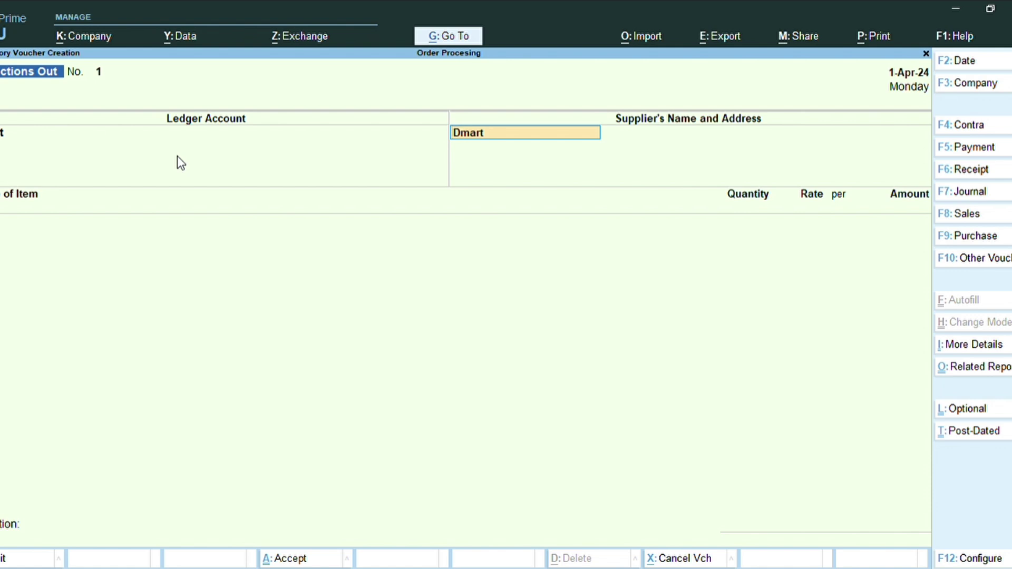
pyautogui.press('Return')
pyautogui.press('Return')
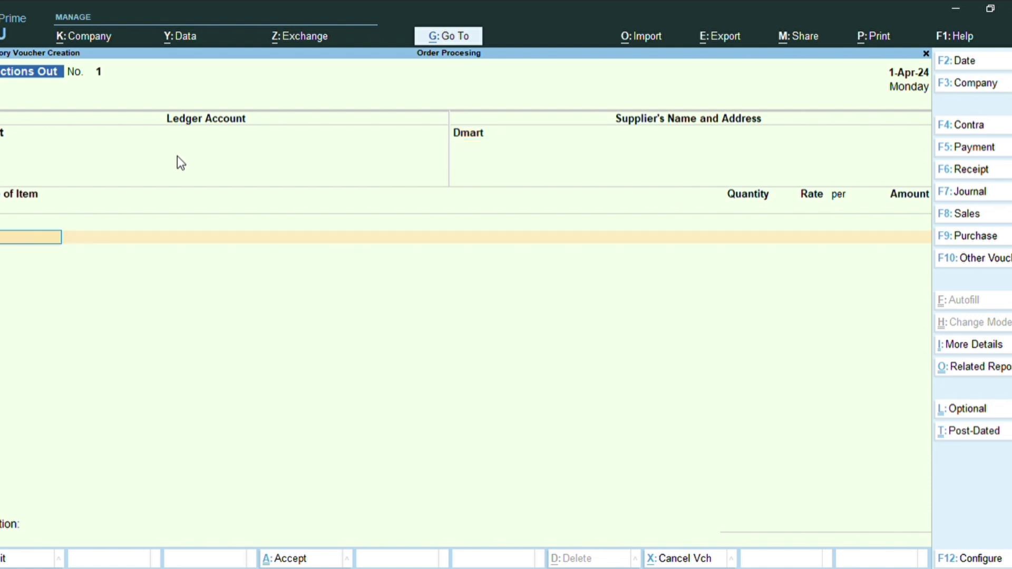
# Add the Shirt item to the rejection against tracking number 1 with a quantity of 10 pcs and end its allocations
pyautogui.press('Return')
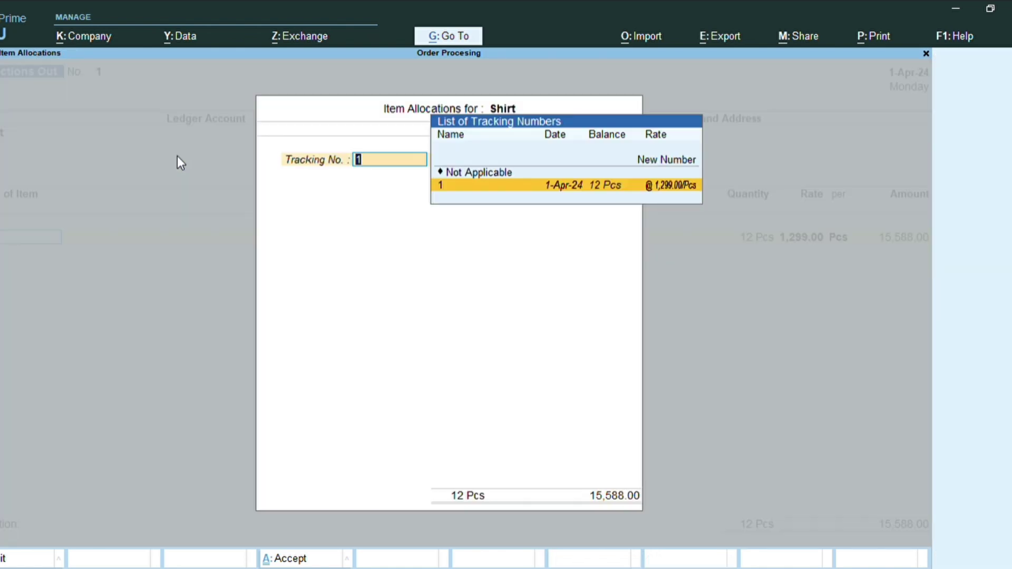
pyautogui.press('Return')
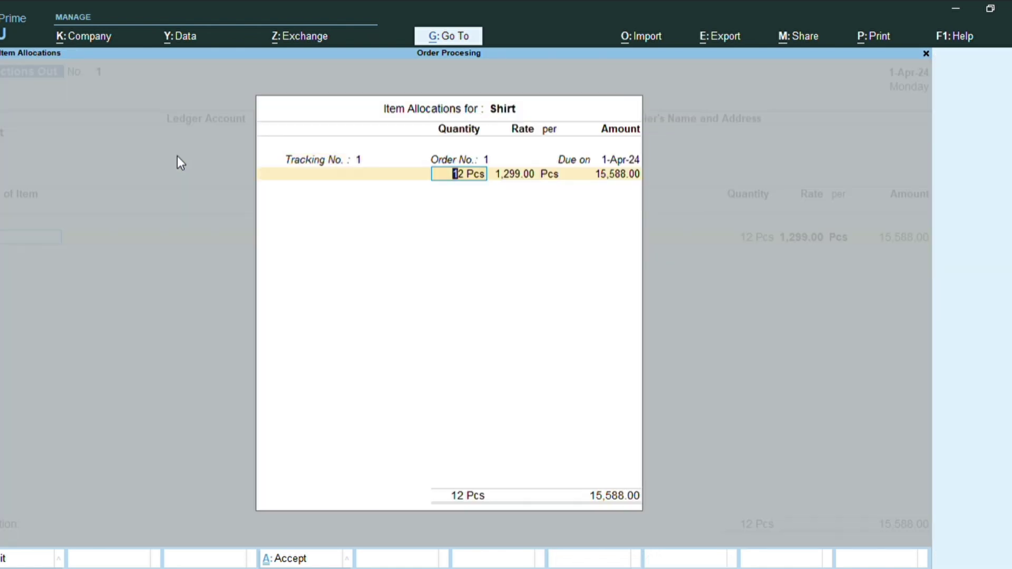
pyautogui.write('10')
pyautogui.press('Return')
pyautogui.press('Return')
pyautogui.press('Return')
pyautogui.press('Return')
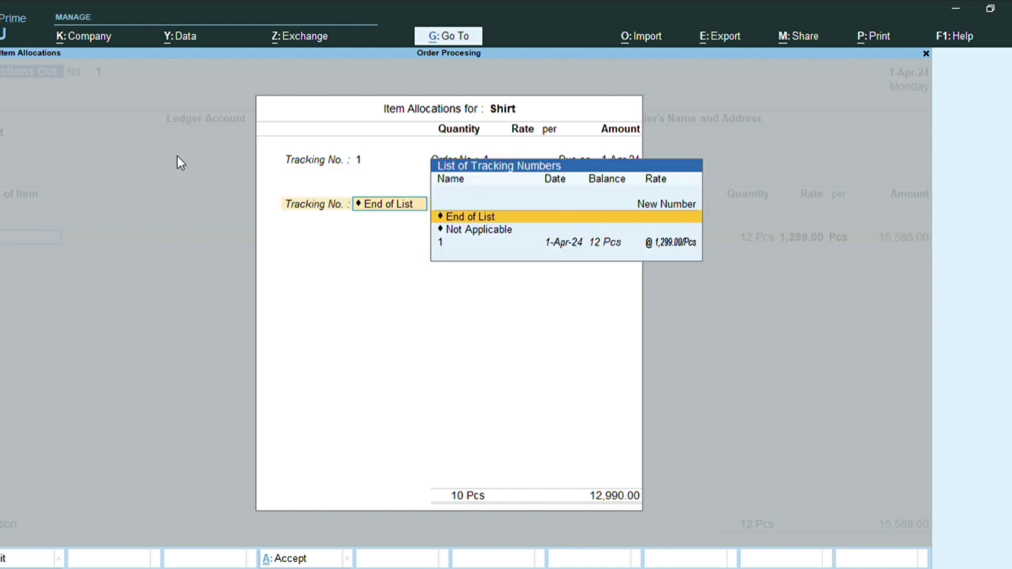
pyautogui.press('Return')
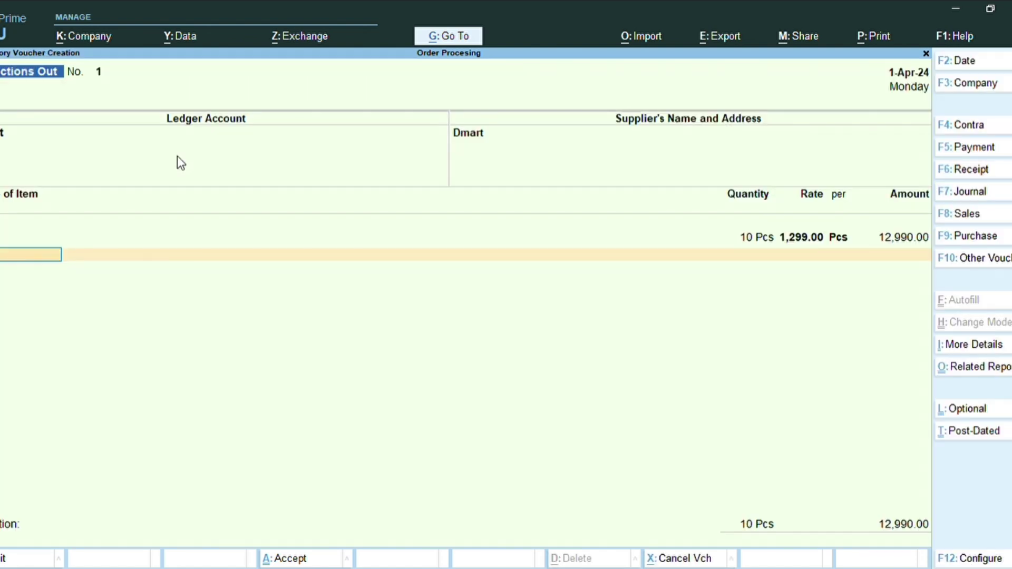
# End the rejection's item list, leave the narration blank and save Rejections Out voucher 1
pyautogui.press('Return')
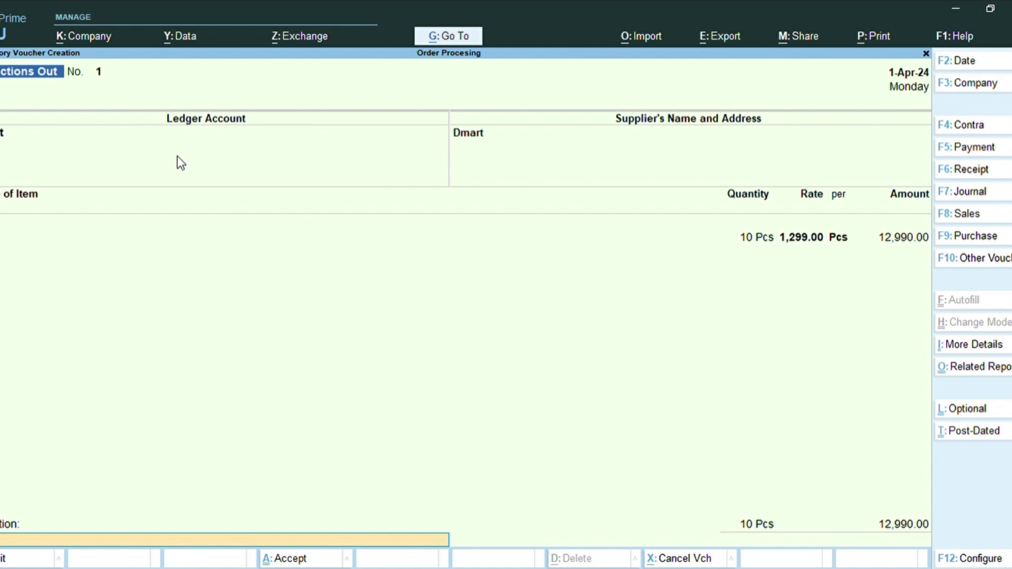
pyautogui.press('Return')
pyautogui.press('Return')
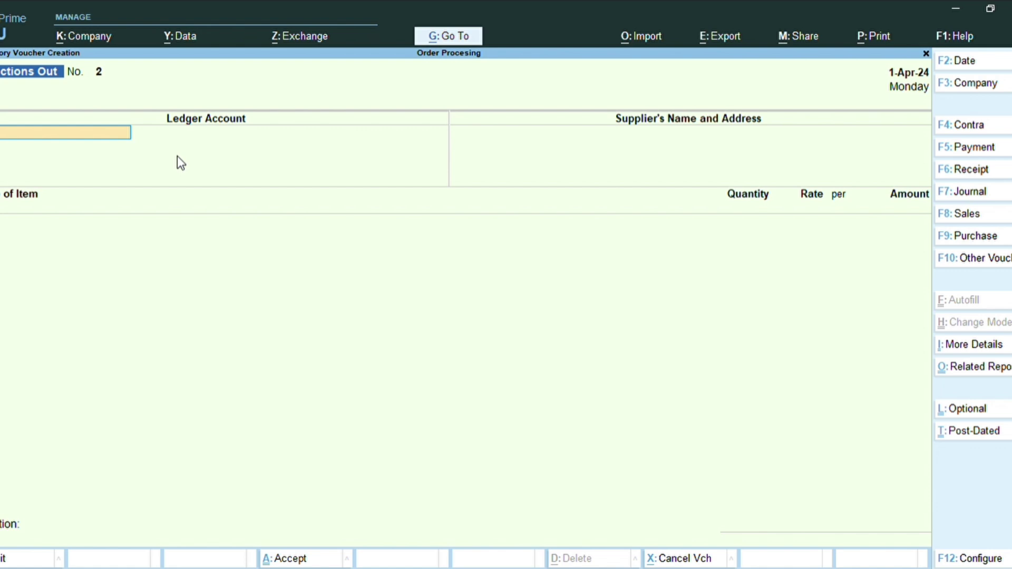
pyautogui.press('Up')
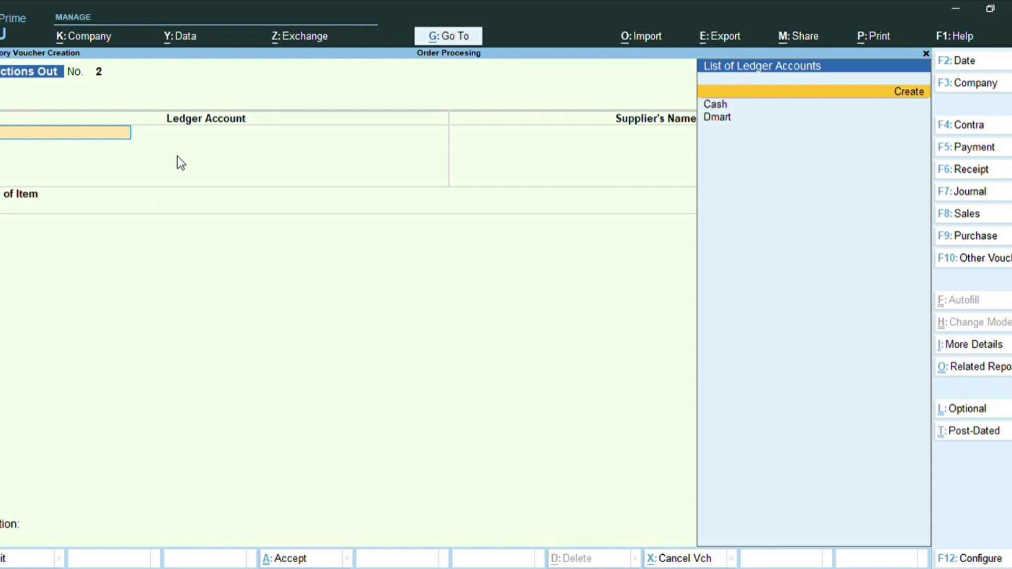
pyautogui.press('Down')
pyautogui.press('Down')
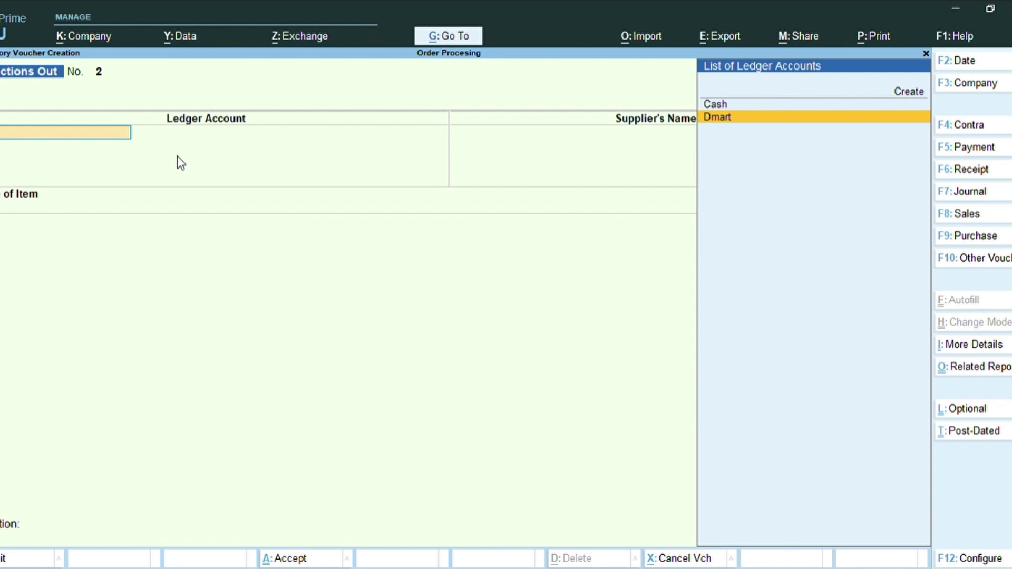
pyautogui.press('Escape')
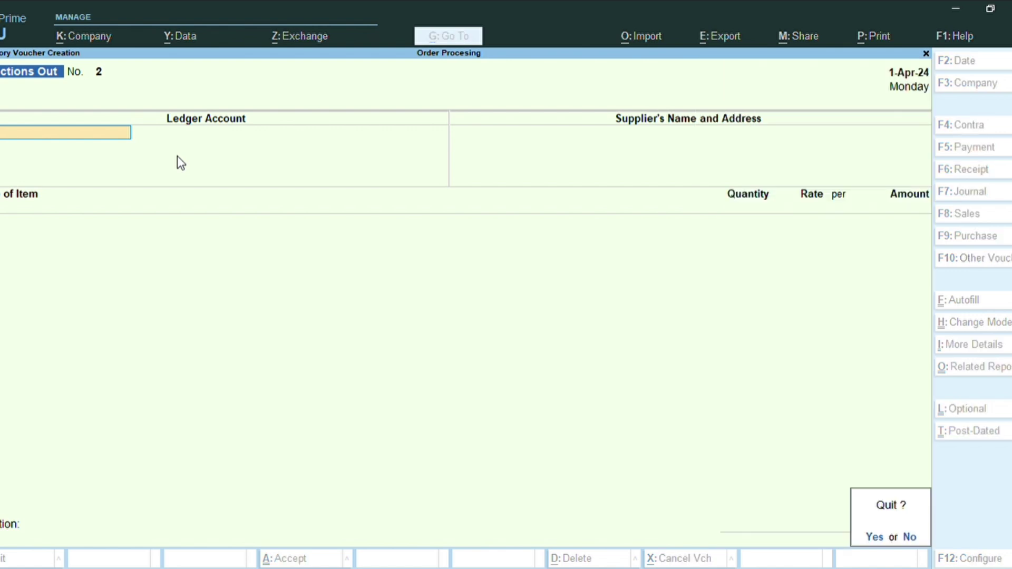
pyautogui.press('n')
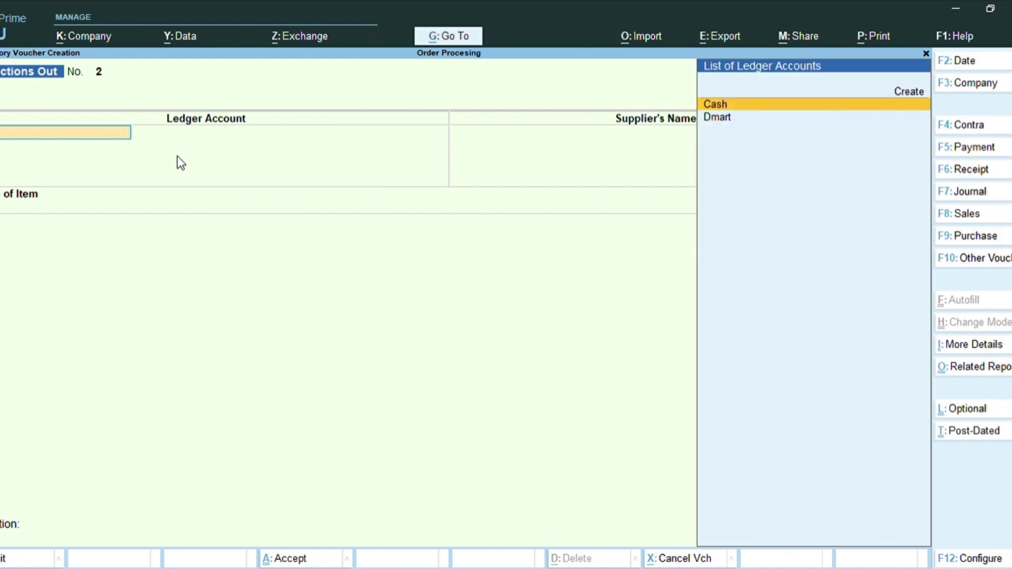
pyautogui.press('Escape')
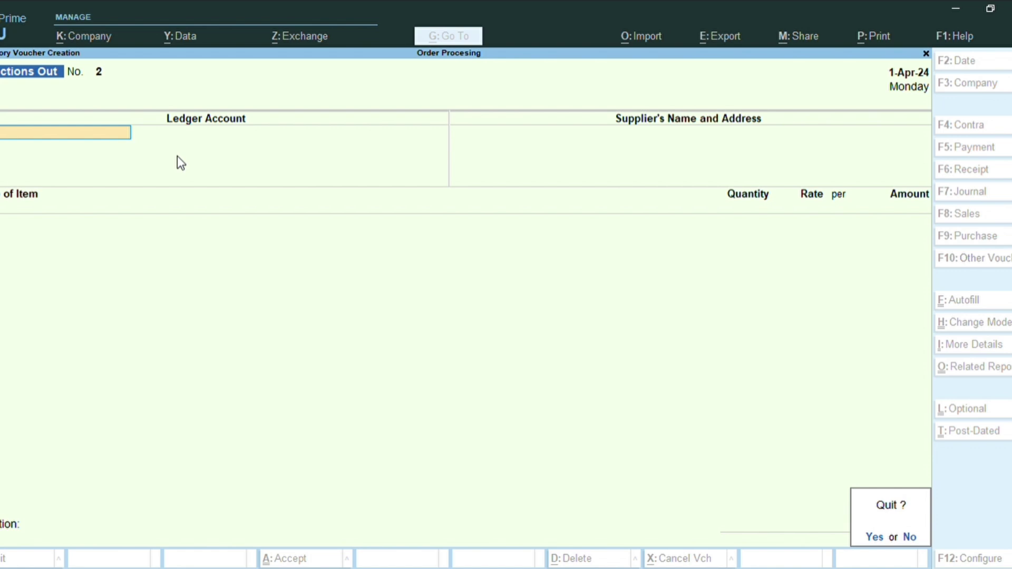
pyautogui.press('n')
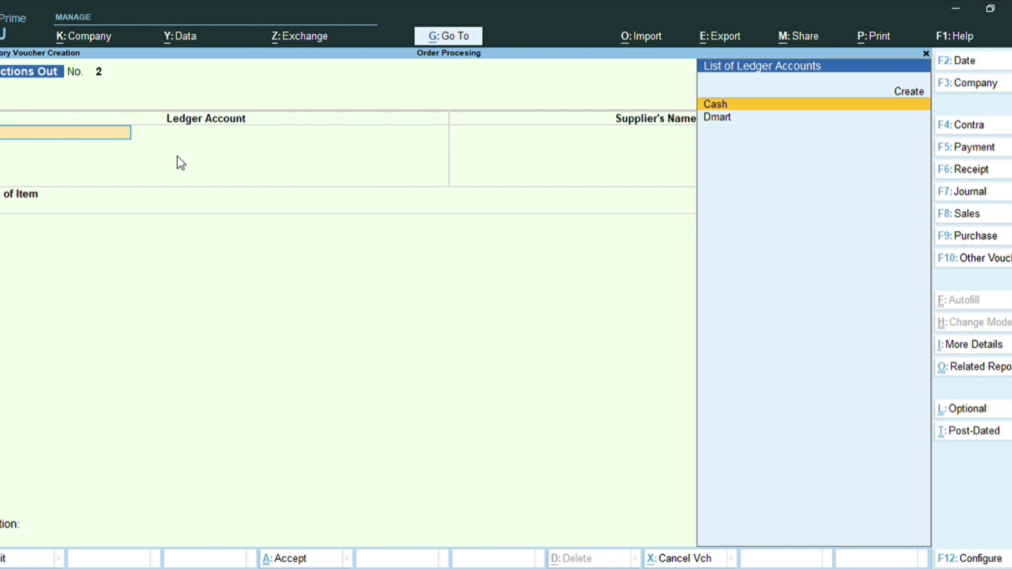
# Start a Purchase voucher with supplier invoice number 1 dated 1-Apr-24 and Dmart as the party account
pyautogui.press('F9')
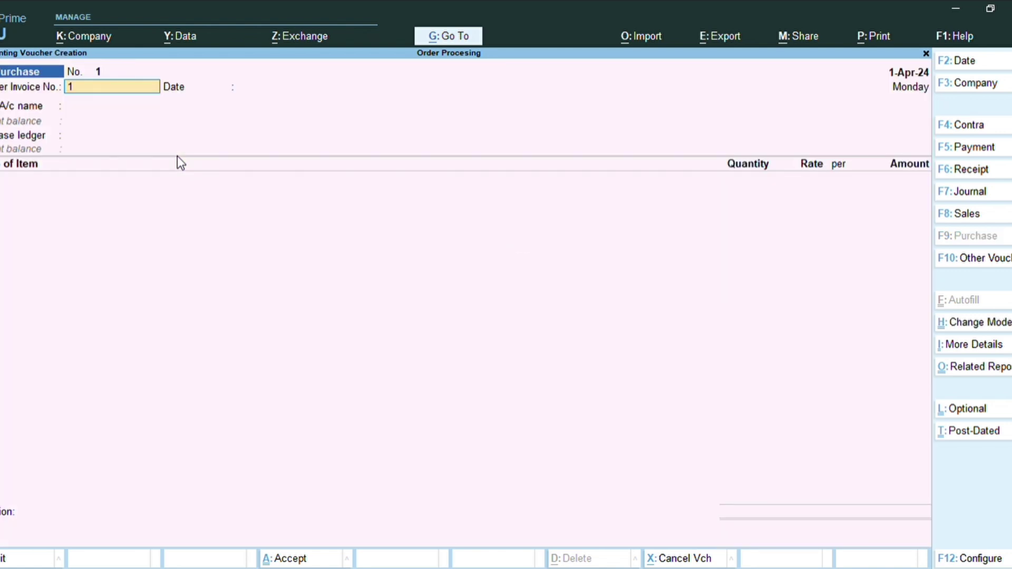
pyautogui.write('1')
pyautogui.press('Return')
pyautogui.press('Return')
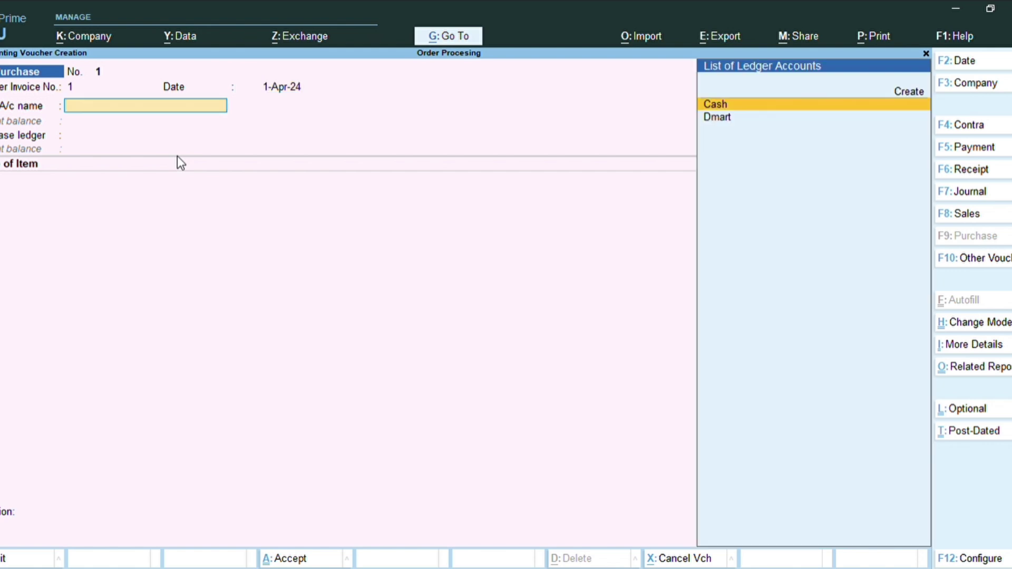
pyautogui.press('Down')
pyautogui.press('Return')
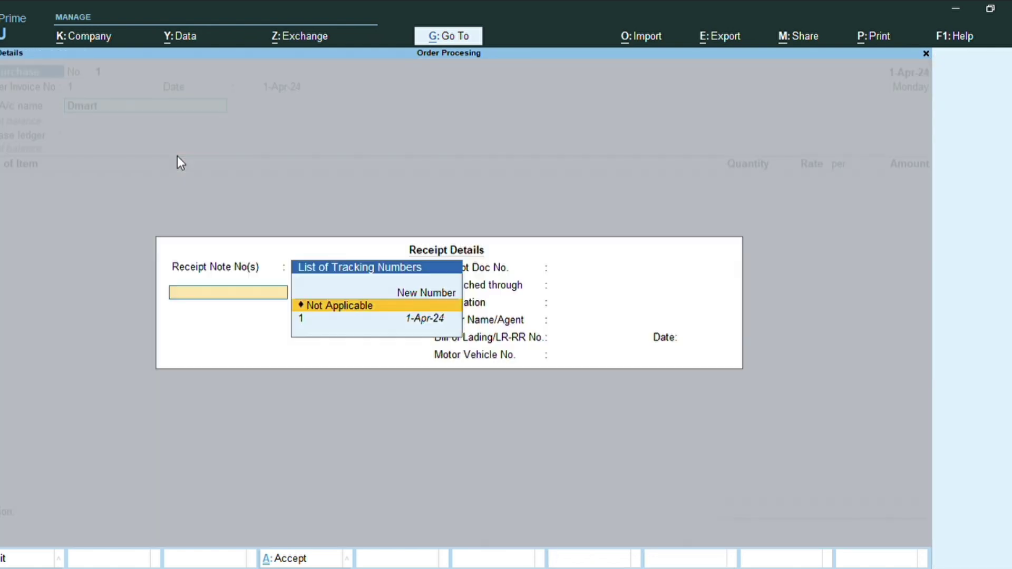
# Link the purchase voucher to receipt note number 1 dated 1-Apr-24 and accept the remaining receipt details blank
pyautogui.press('Down')
pyautogui.press('Return')
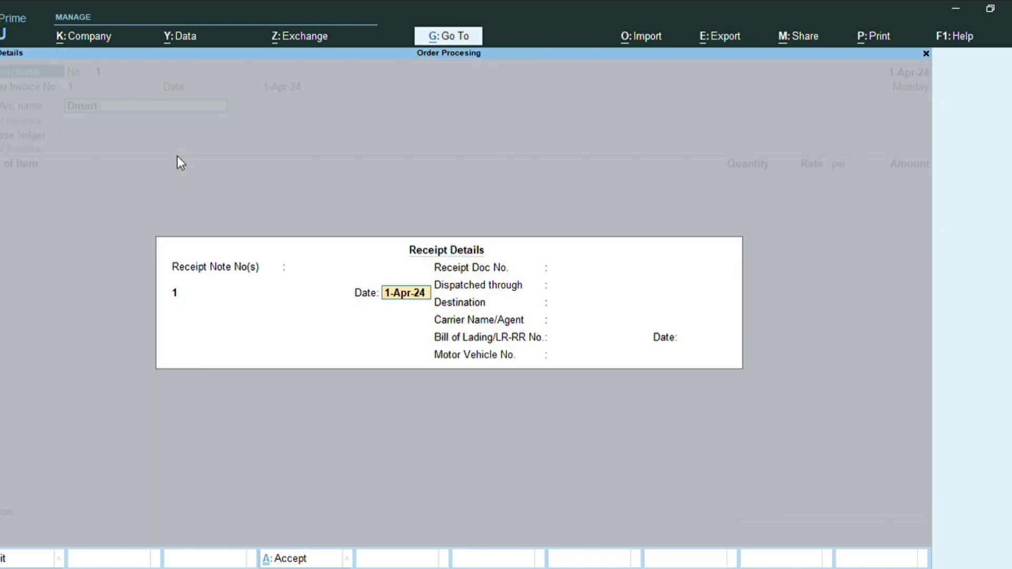
pyautogui.press('Return')
pyautogui.press('Return')
pyautogui.press('Return')
pyautogui.press('Return')
pyautogui.press('Return')
pyautogui.press('Return')
pyautogui.press('Return')
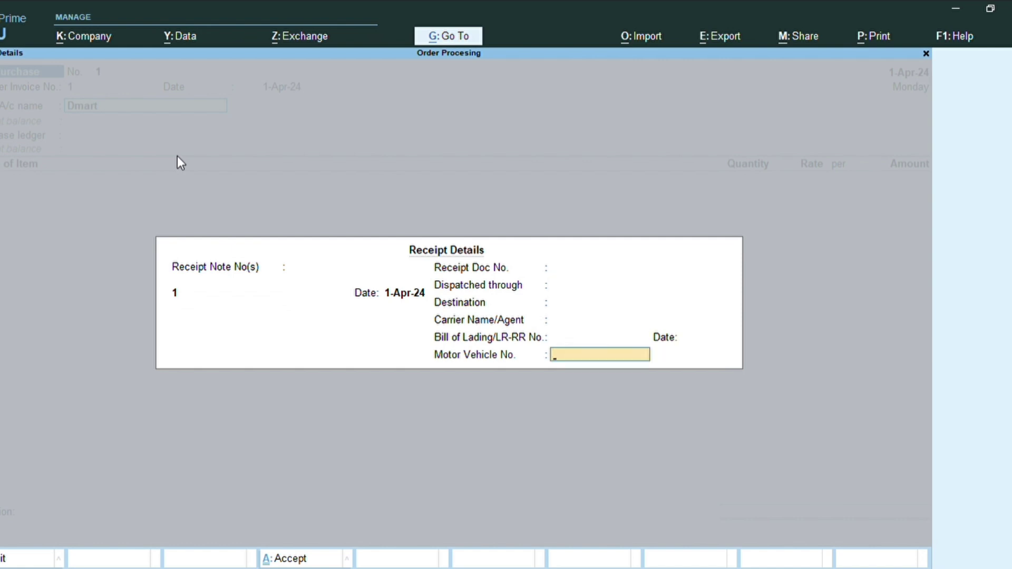
pyautogui.press('Return')
# Accept the blank receipt details and the Dmart party details with country India, keeping Purchase as the purchase ledger
pyautogui.press('Return')
pyautogui.press('Return')
pyautogui.press('Return')
pyautogui.press('Return')
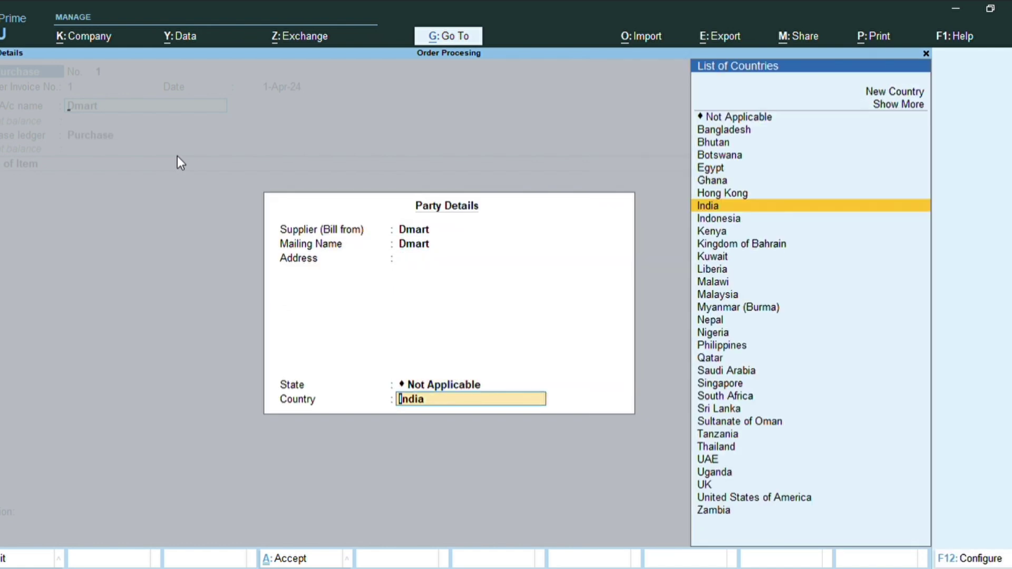
pyautogui.press('Return')
pyautogui.press('Return')
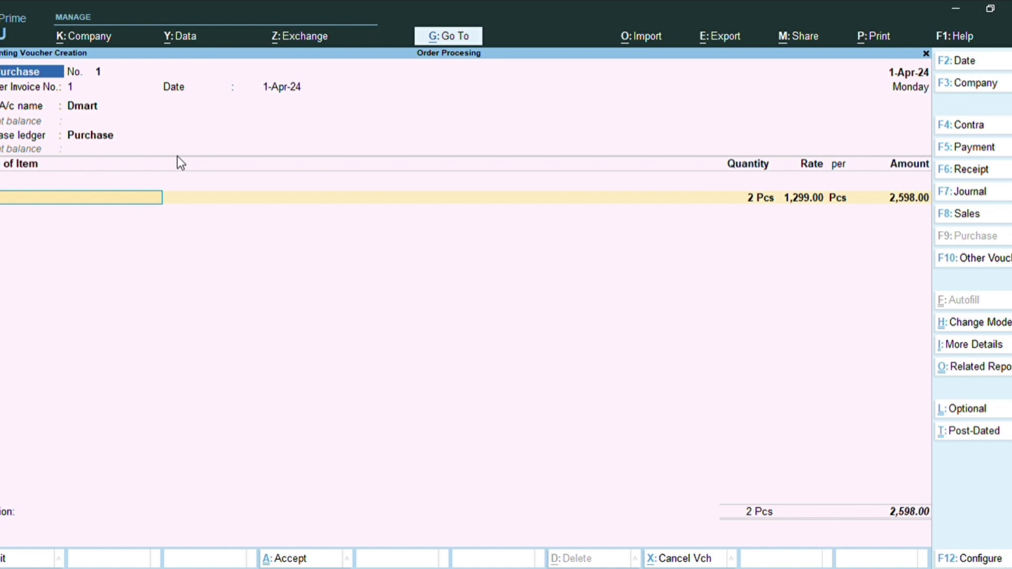
# Accept the Shirt line for 2 pcs at 1,299.00 with its allocation to tracking number 1 and order number 1
pyautogui.press('Return')
pyautogui.press('Return')
pyautogui.press('Return')
pyautogui.press('Return')
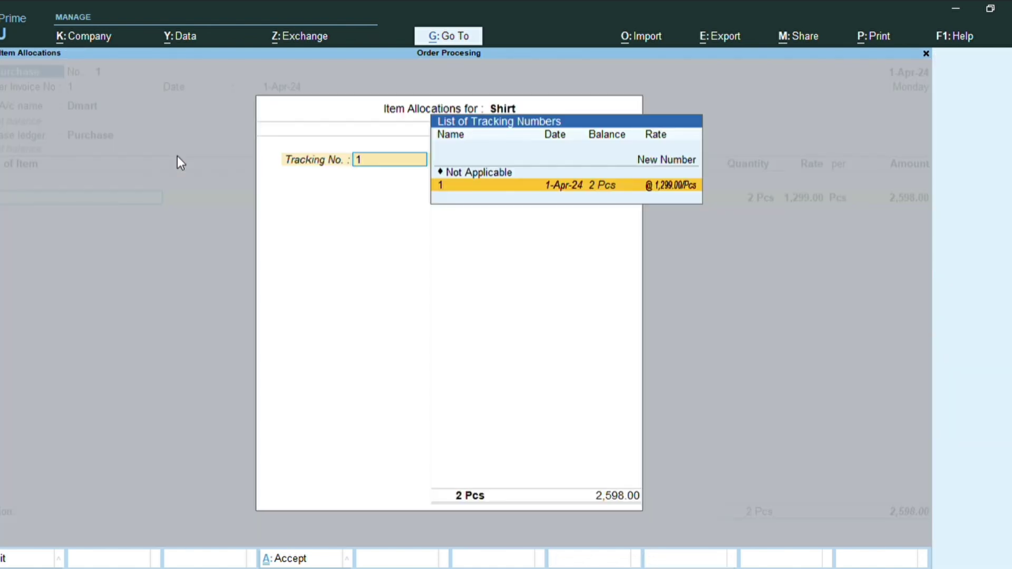
pyautogui.press('Return')
pyautogui.press('Return')
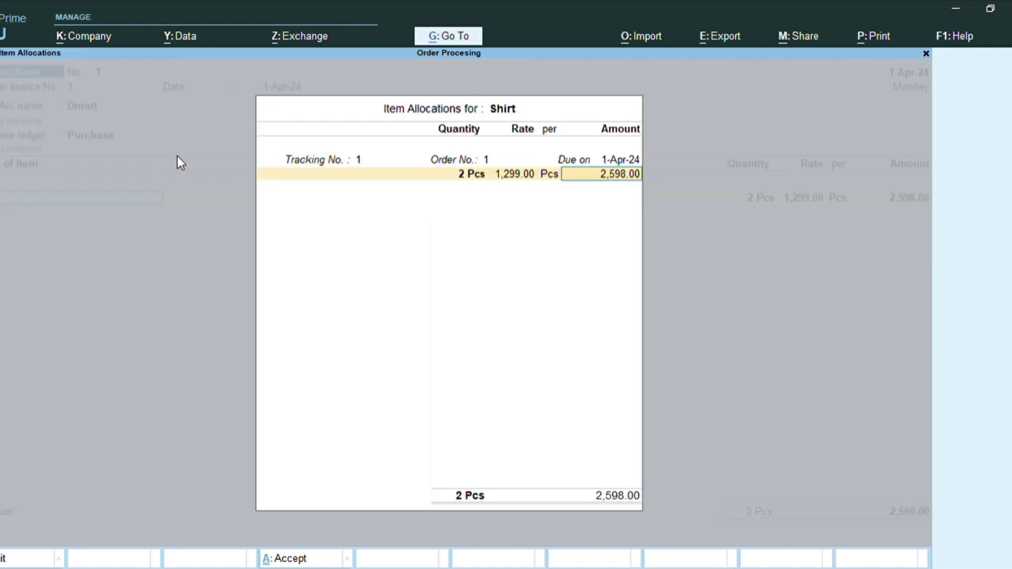
pyautogui.press('Return')
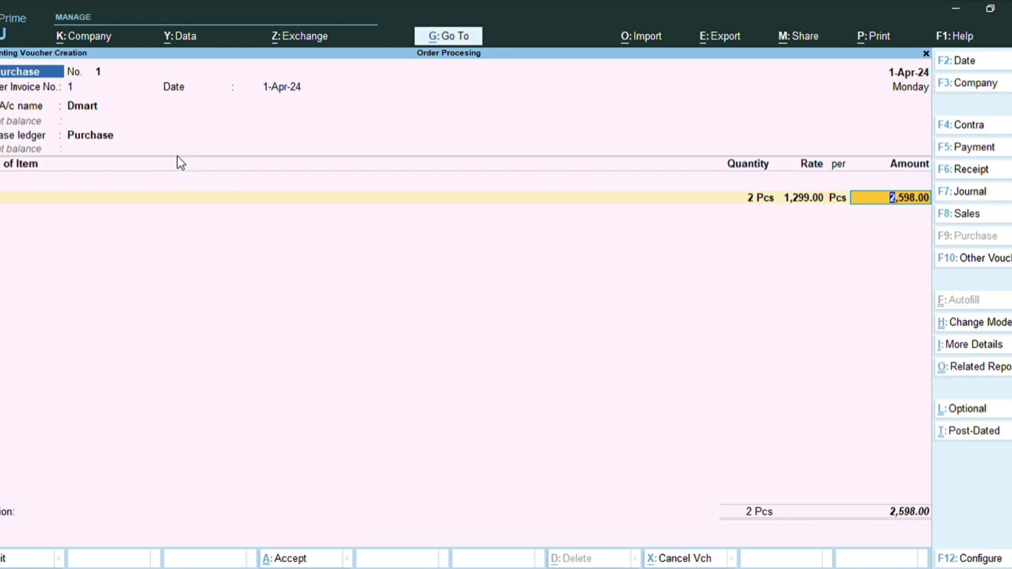
pyautogui.press('Return')
# Record Dmart's 2,598.00 Cr bill as New Ref 1 and save Purchase voucher 1 with a blank narration
pyautogui.press('Return')
pyautogui.press('Return')
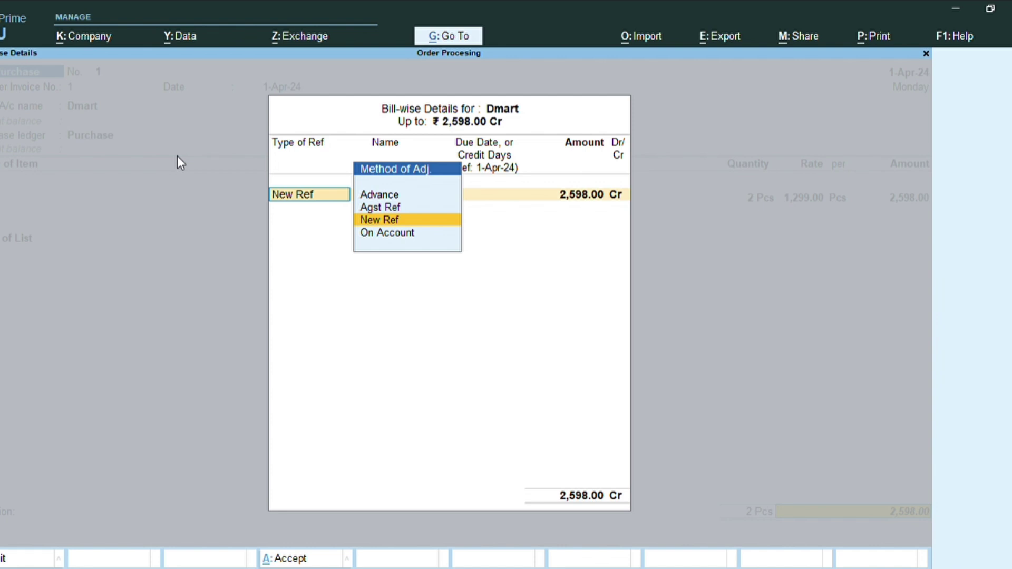
pyautogui.press('Return')
pyautogui.press('Return')
pyautogui.press('Return')
pyautogui.press('Return')
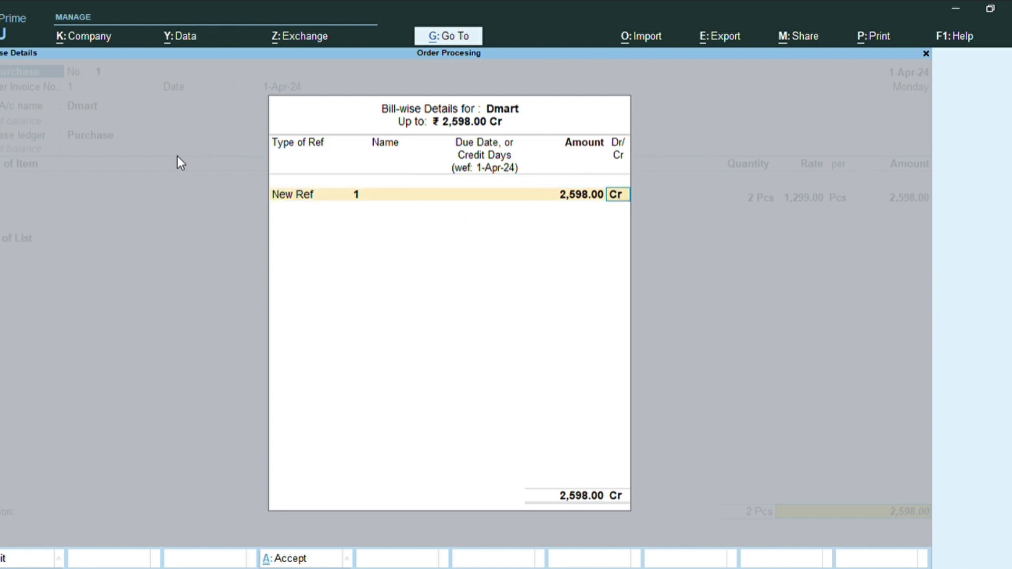
pyautogui.press('Return')
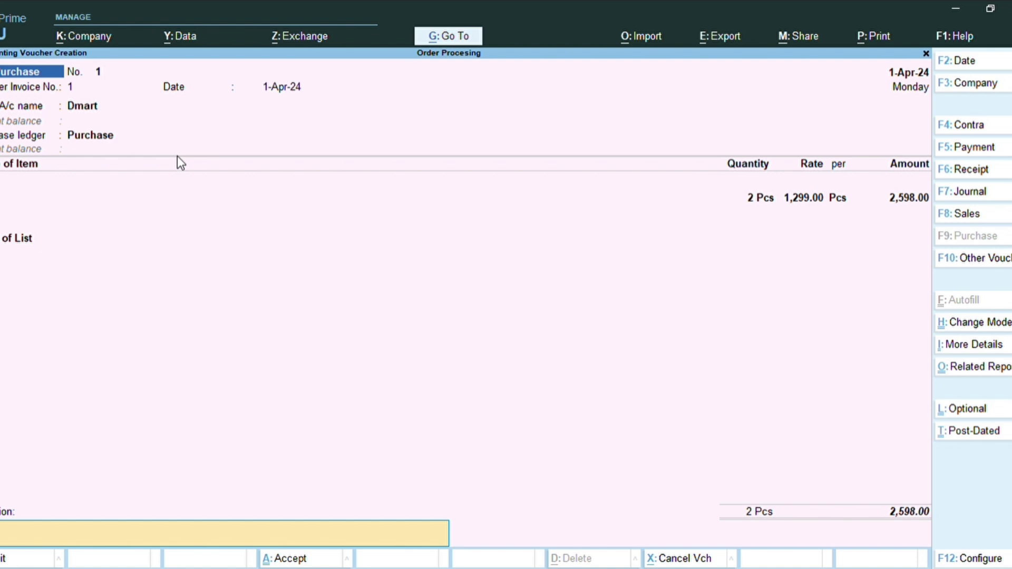
pyautogui.press('Return')
pyautogui.press('Return')
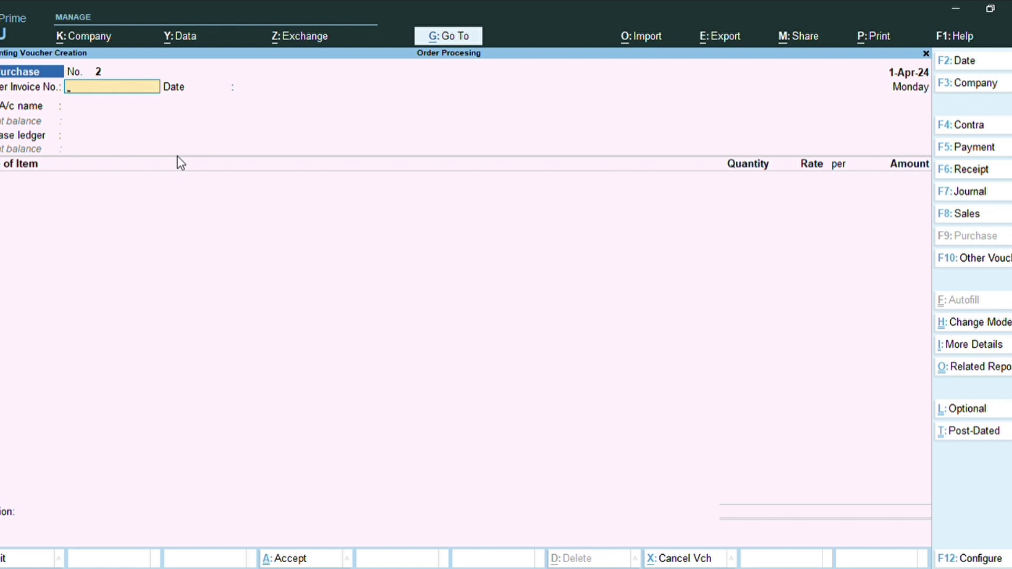
# Start a Payment voucher debiting Dmart 2,598.00 and allocate the amount against bill reference 1
pyautogui.press('F5')
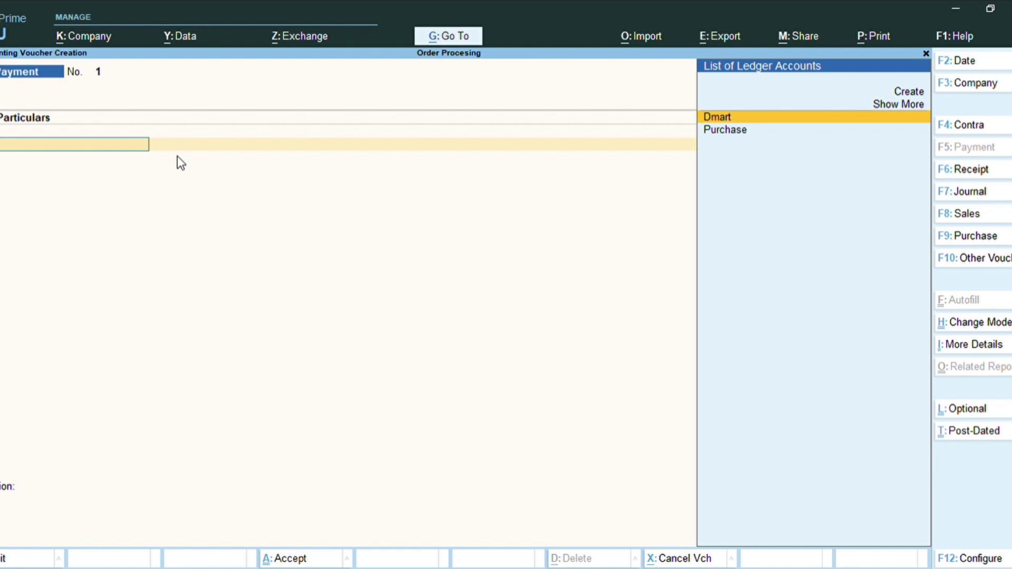
pyautogui.press('Return')
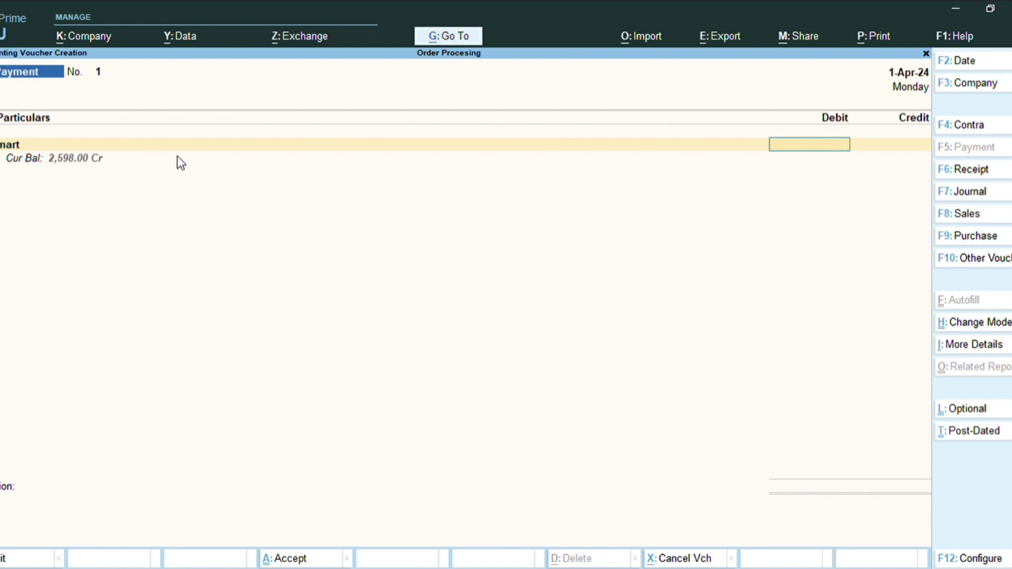
pyautogui.write('2598')
pyautogui.press('Return')
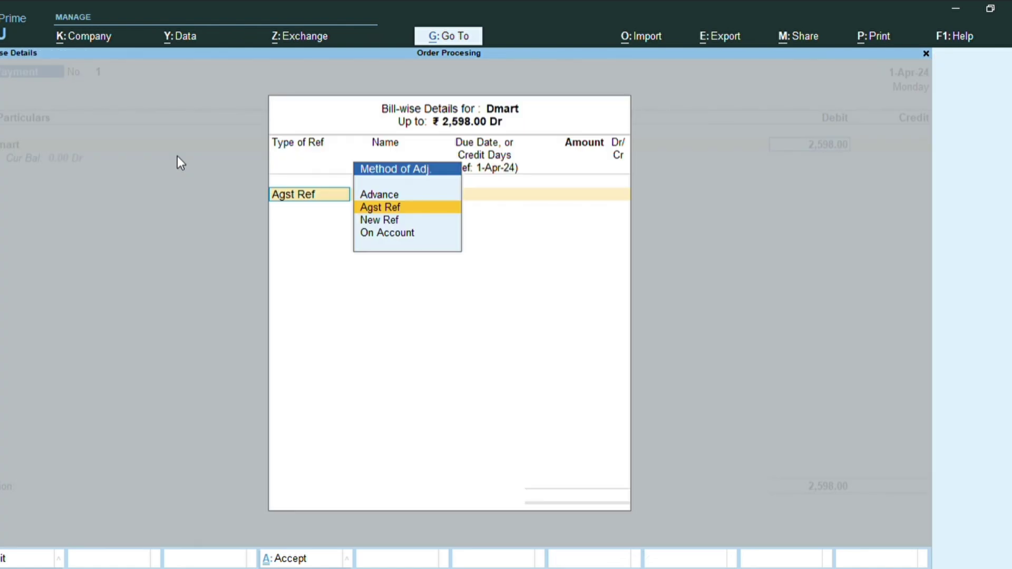
pyautogui.press('Return')
pyautogui.press('Return')
pyautogui.press('Return')
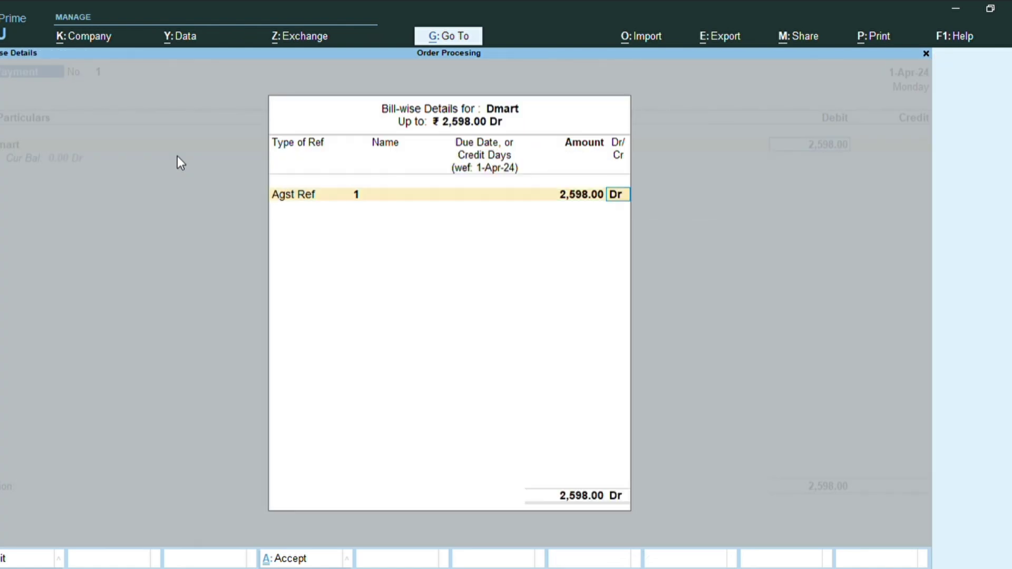
pyautogui.press('Return')
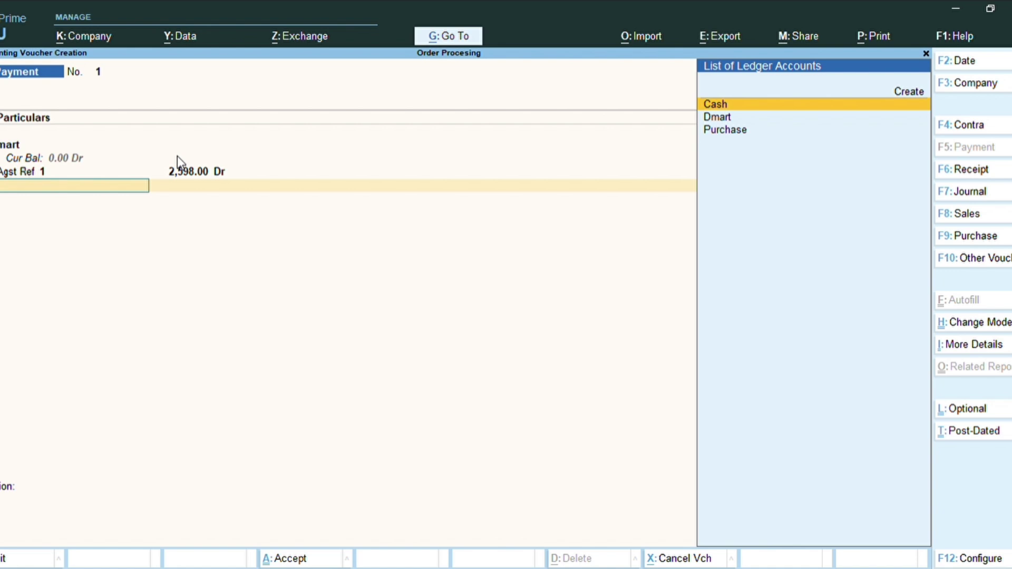
# Credit Cash with 2,598.00 and save Payment voucher 1 with a blank narration
pyautogui.press('Return')
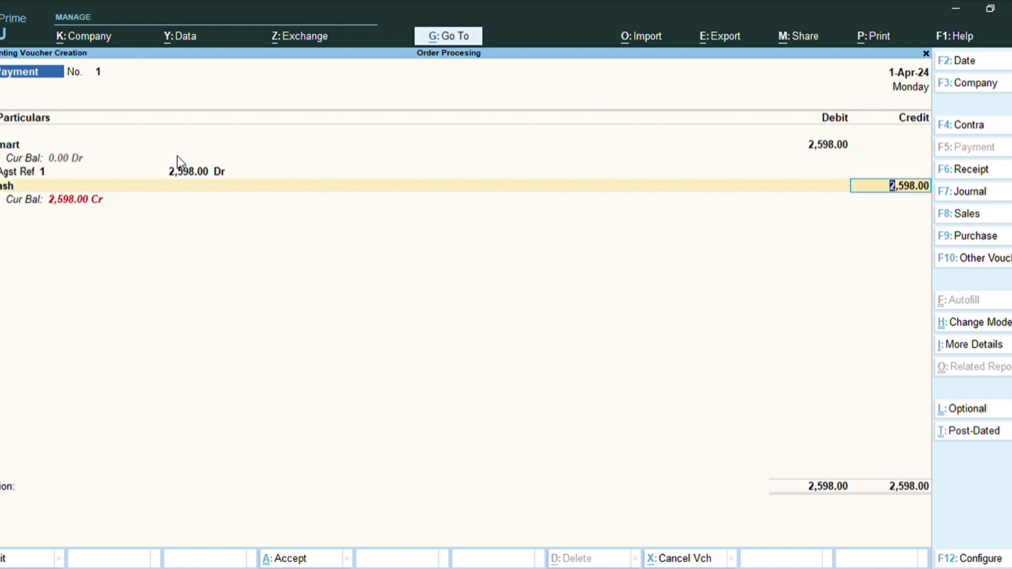
pyautogui.press('Return')
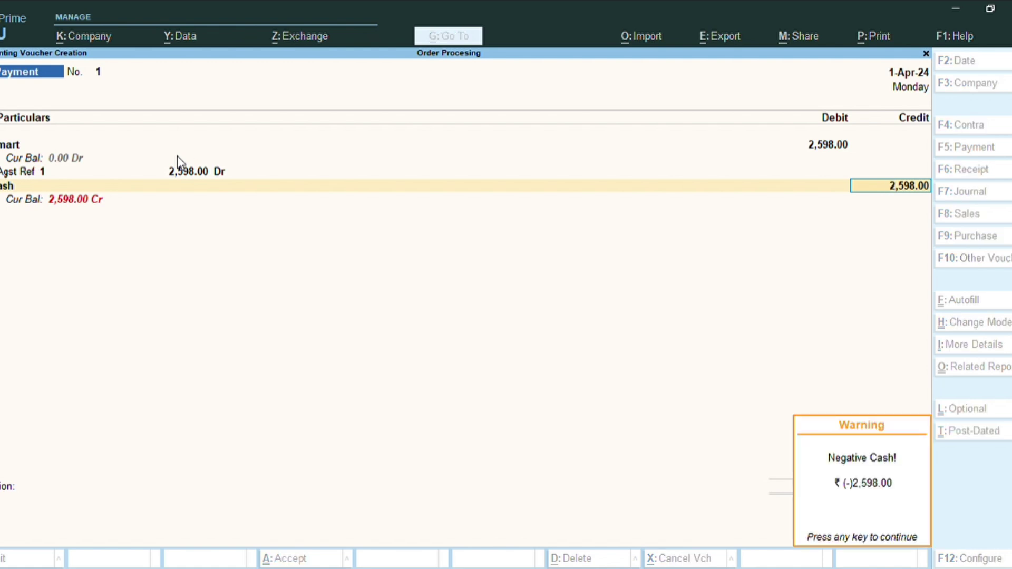
pyautogui.press('Return')
pyautogui.press('Return')
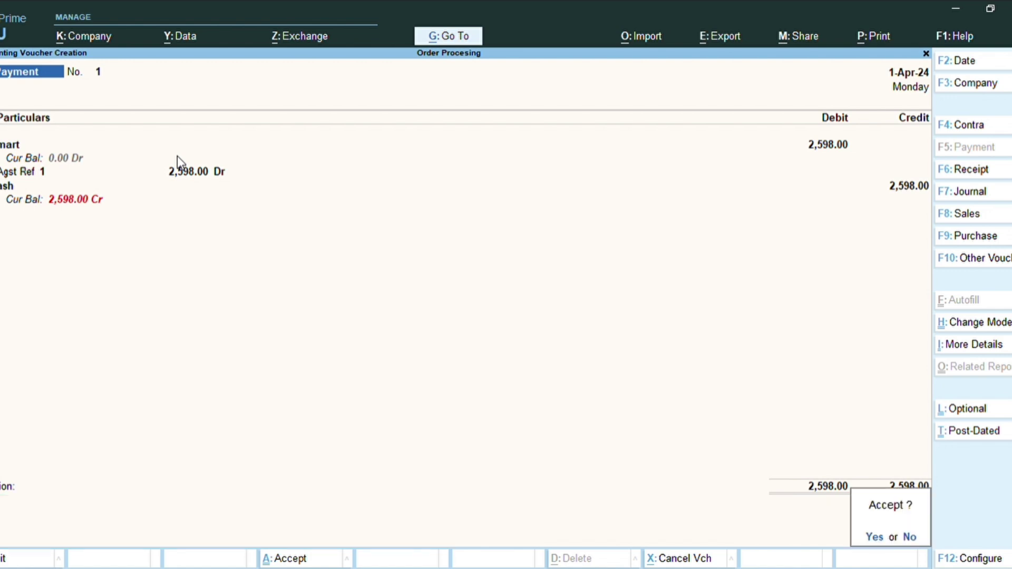
pyautogui.press('Return')
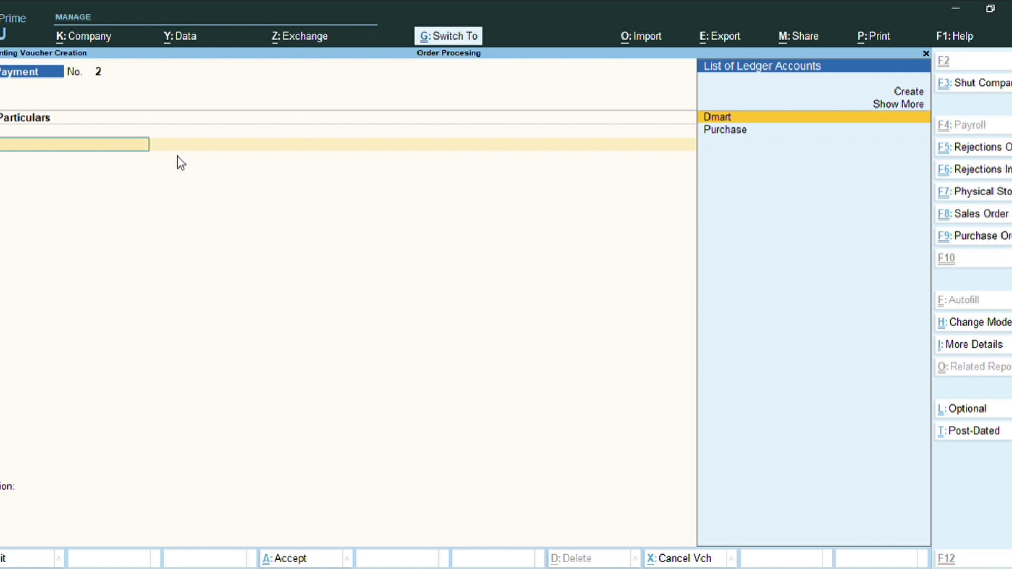
# Start a Sales Order voucher and begin a new ledger named Abc with no alias
pyautogui.hotkey('ctrl', 'F8')
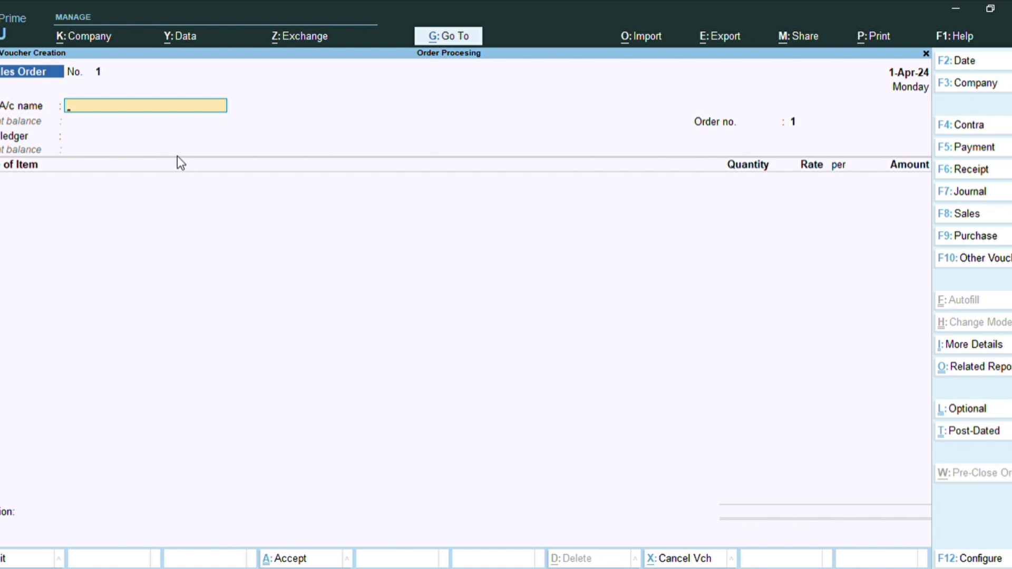
pyautogui.hotkey('alt', 'c')
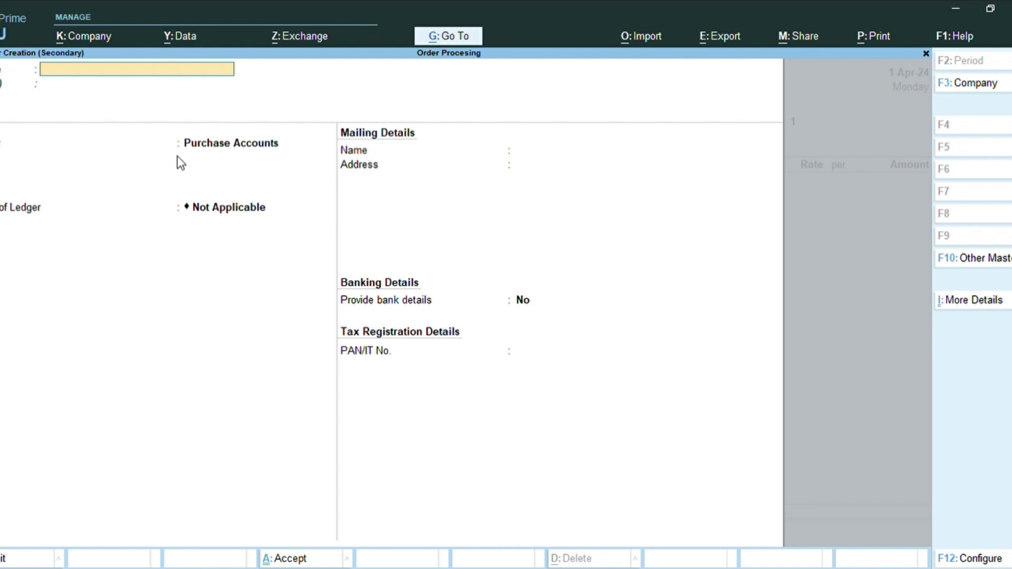
pyautogui.write('Abc')
pyautogui.press('BackSpace')
pyautogui.press('BackSpace')
pyautogui.press('BackSpace')
pyautogui.write('Abc')
pyautogui.press('Return')
pyautogui.press('Return')
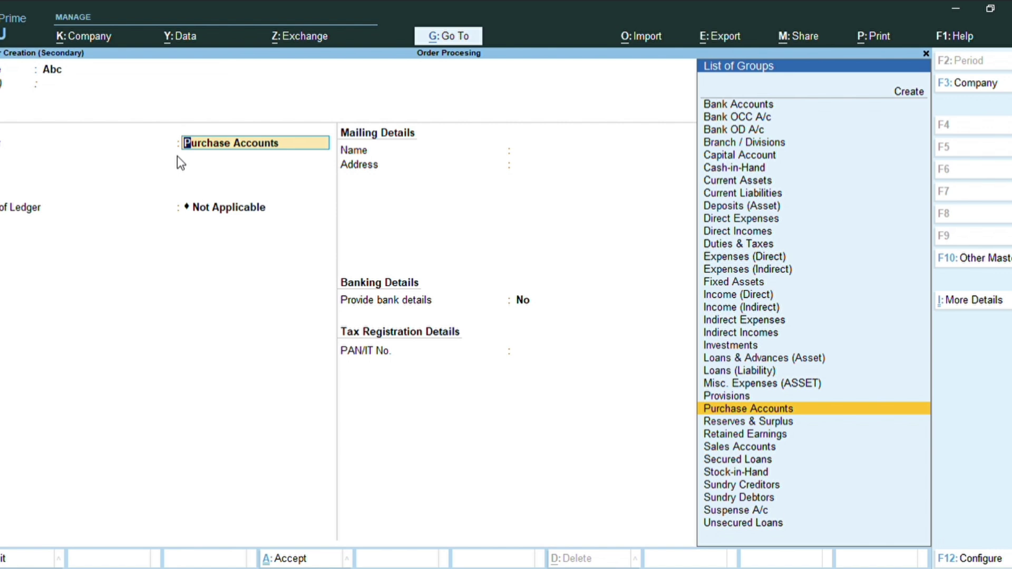
# Put the Abc ledger under Sales Accounts, keep its ledger type Not Applicable and save it
pyautogui.write('S')
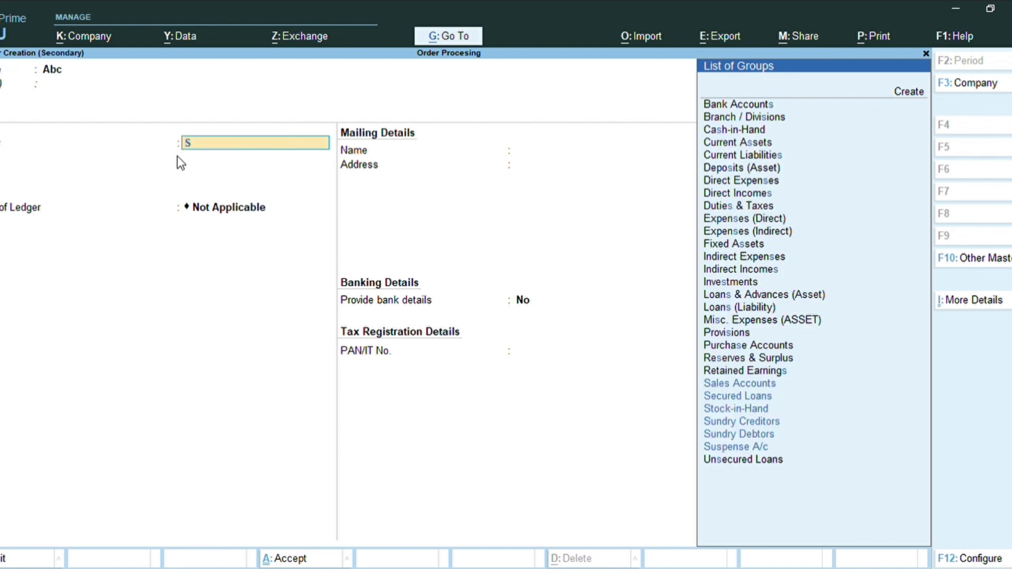
pyautogui.write('a')
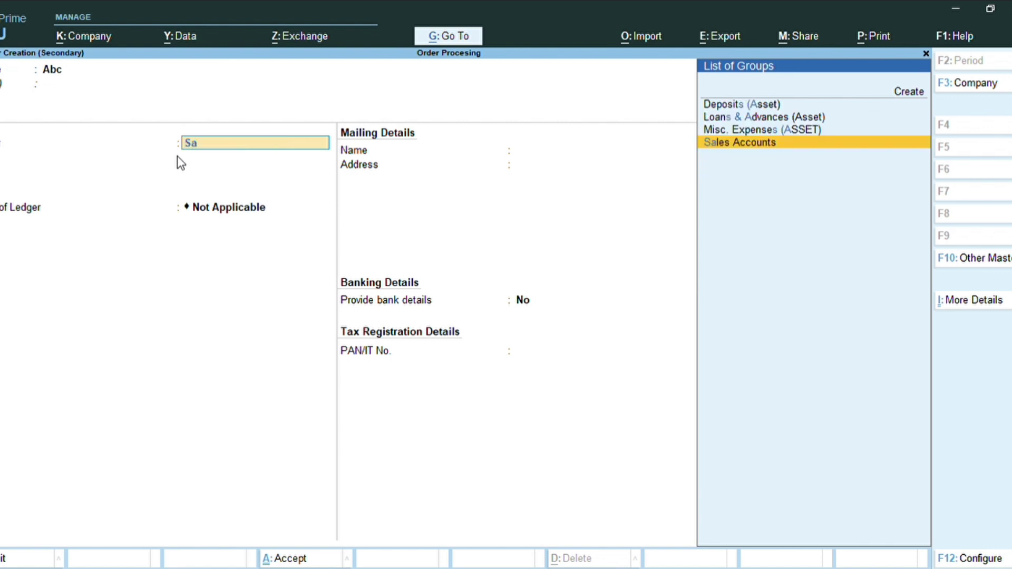
pyautogui.press('Return')
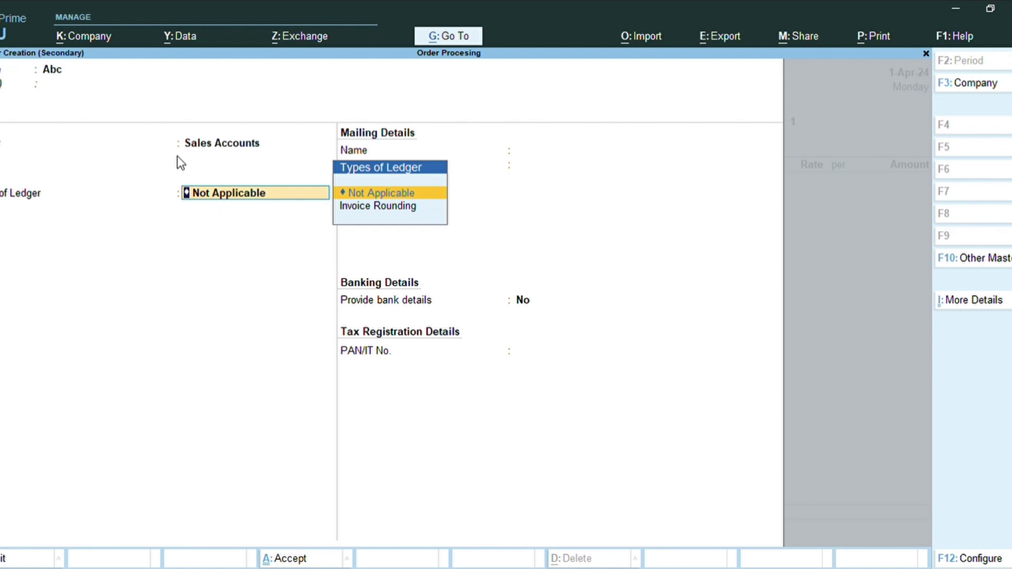
pyautogui.press('Return')
pyautogui.hotkey('ctrl', 'a')
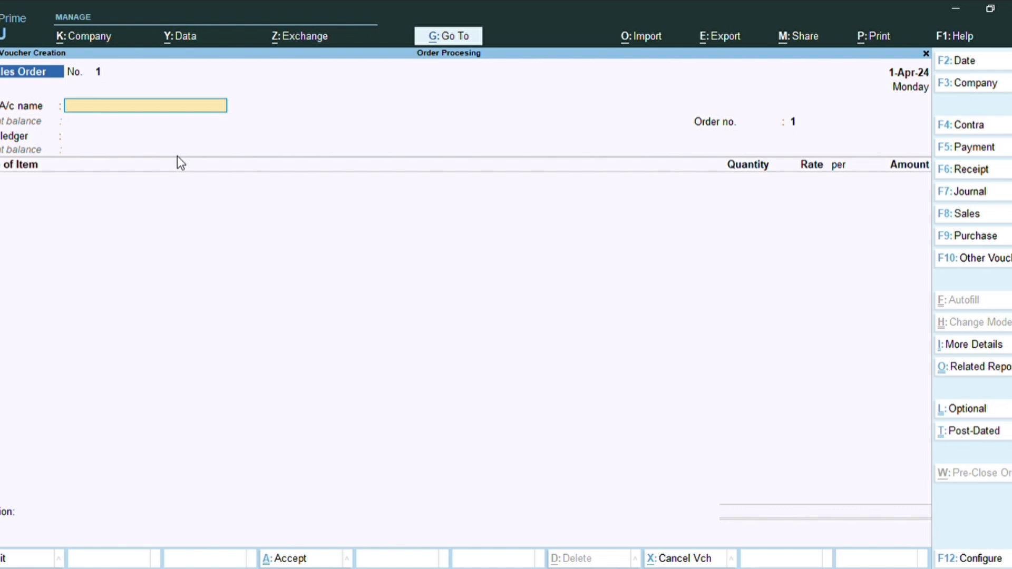
# Begin another new ledger named Abcd, with no alias, for the sales order's party account
pyautogui.write('A')
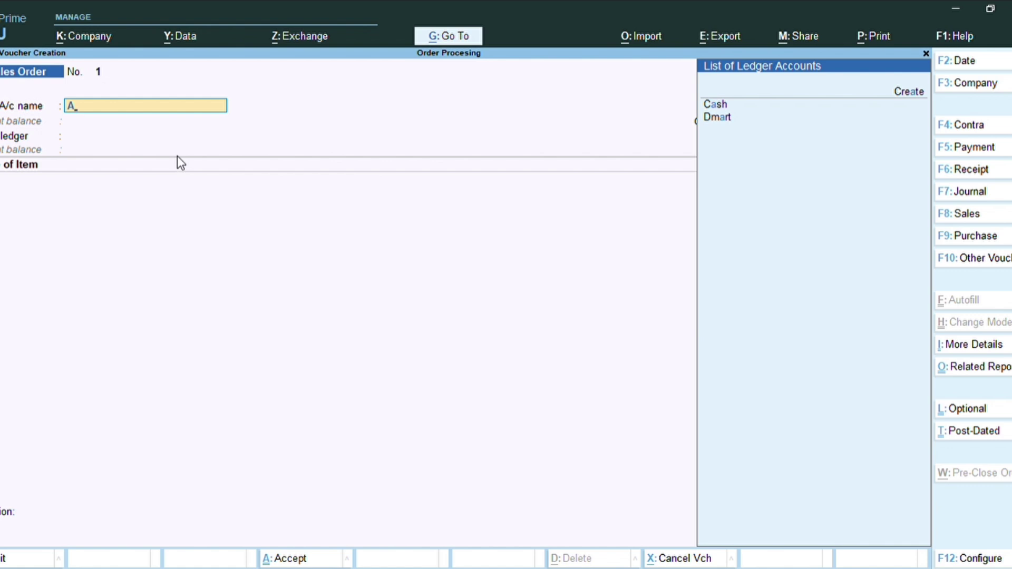
pyautogui.press('BackSpace')
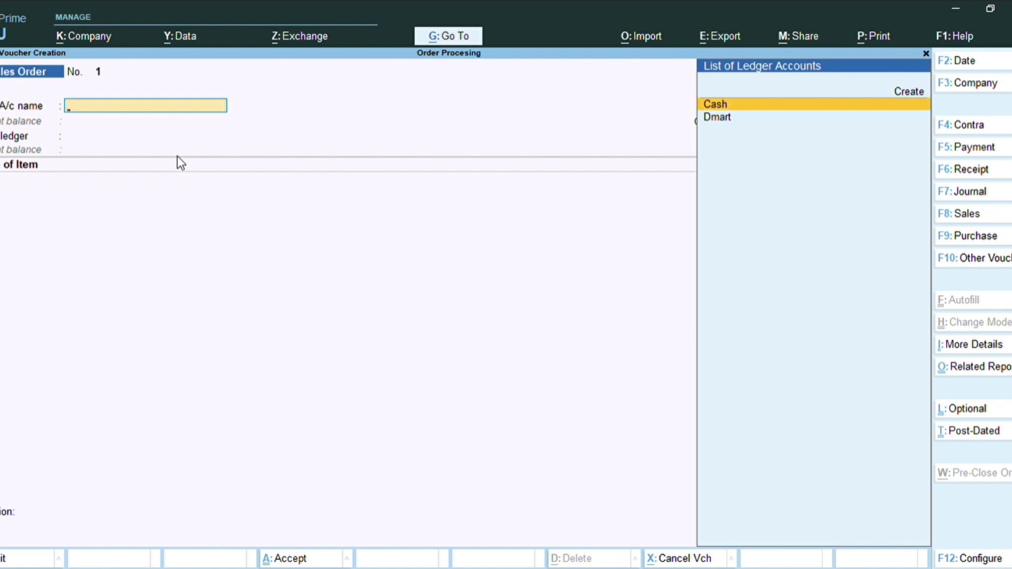
pyautogui.hotkey('alt', 'c')
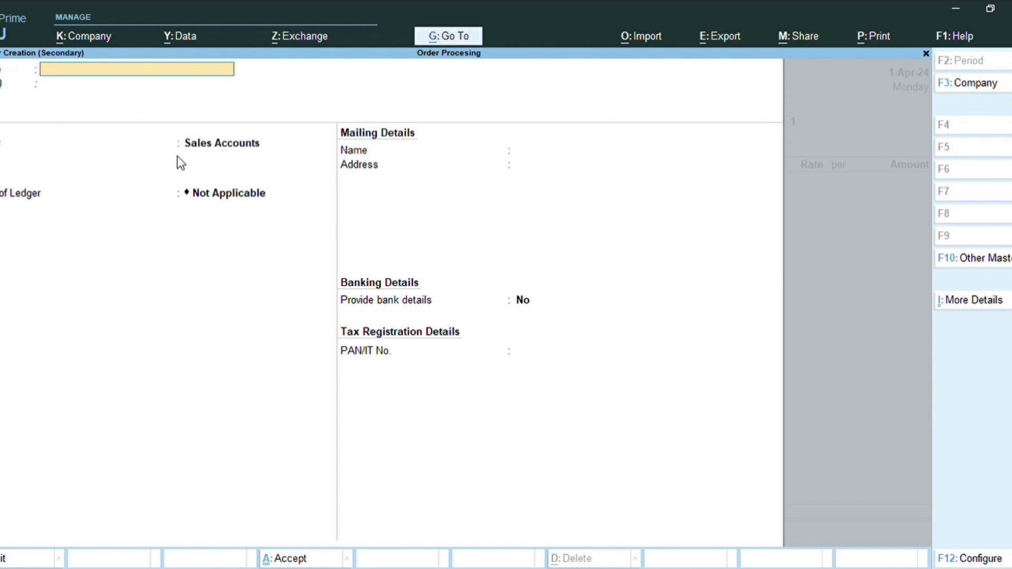
pyautogui.write('Abc')
pyautogui.press('Return')
pyautogui.write('d')
pyautogui.press('Return')
pyautogui.press('Return')
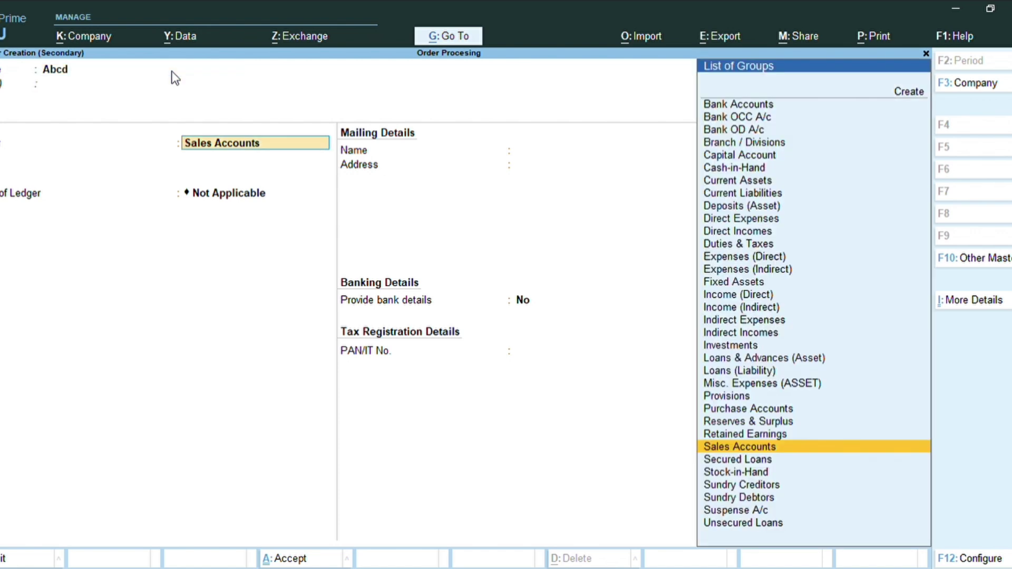
# Put the Abcd ledger under Sundry Debtors with bill-by-bill balances set to Yes and save it
pyautogui.write('Su')
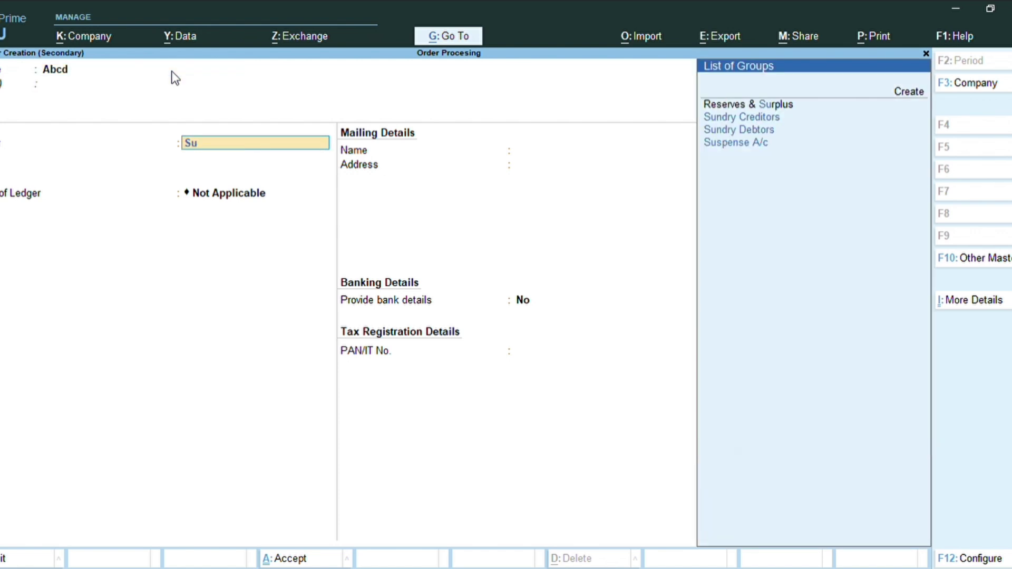
pyautogui.press('Down')
pyautogui.press('Down')
pyautogui.press('Return')
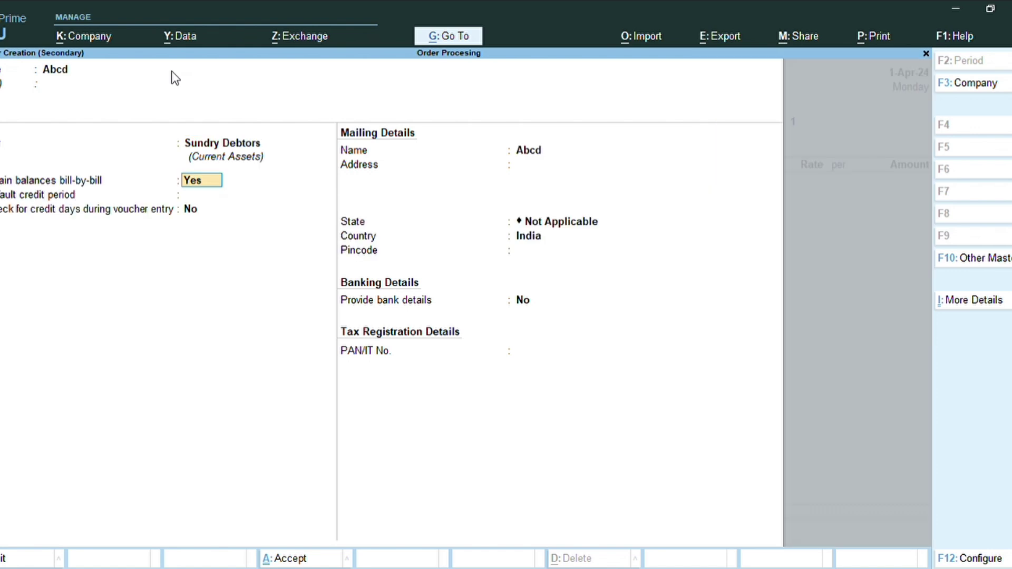
pyautogui.hotkey('ctrl', 'a')
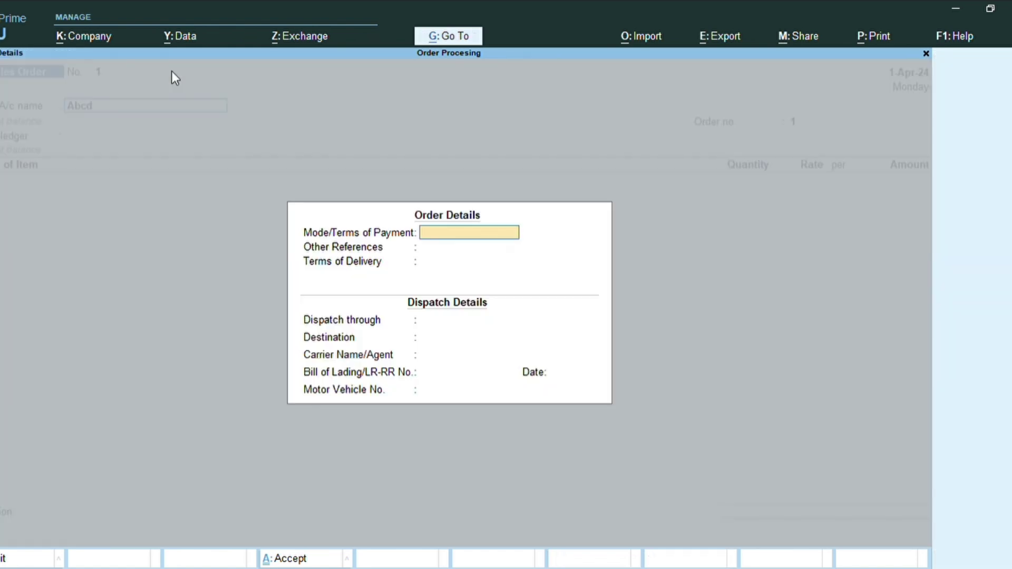
# Accept the sales order's blank order and dispatch details and the Abcd party details
pyautogui.hotkey('ctrl', 'a')
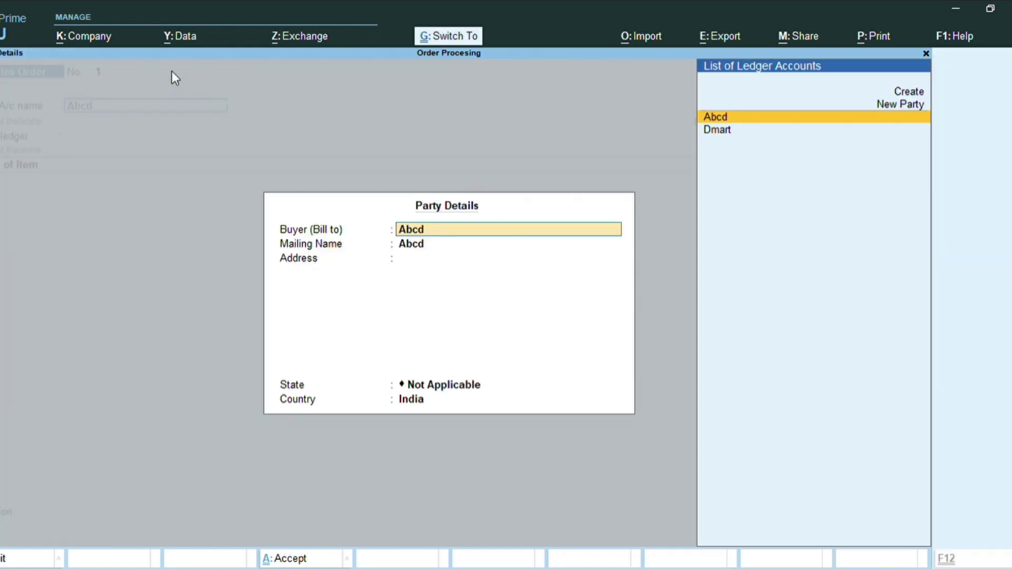
pyautogui.hotkey('ctrl', 'a')
pyautogui.press('Return')
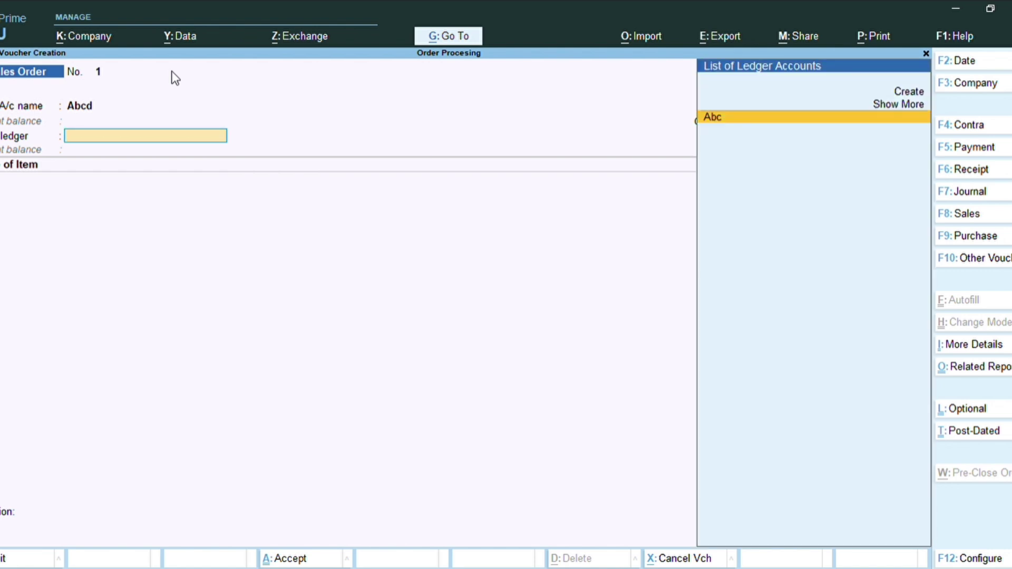
pyautogui.press('ctrl')
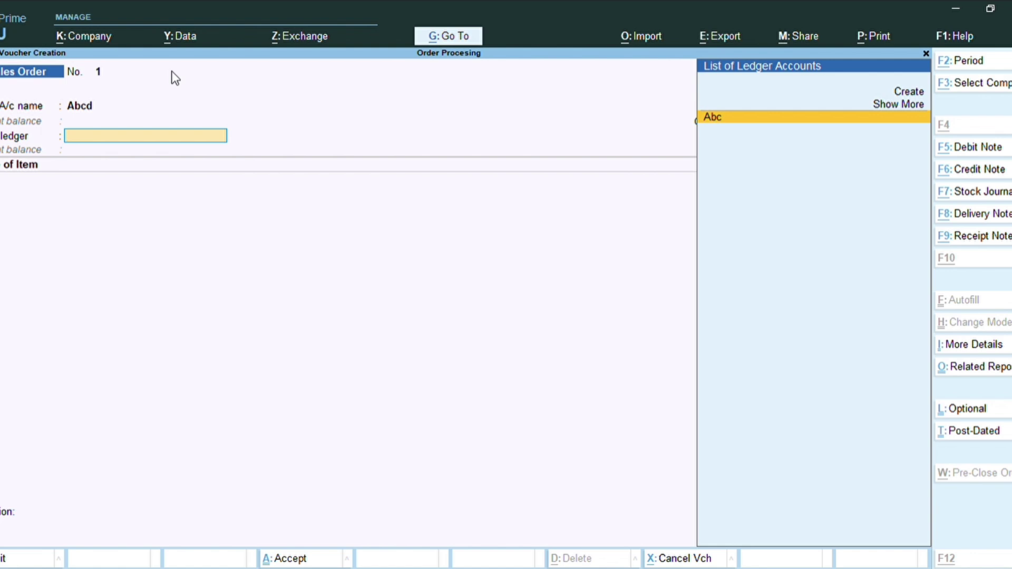
# Create a Sales ledger with no alias under Sales Accounts and use it as the sales order's sales ledger
pyautogui.hotkey('alt', 'c')
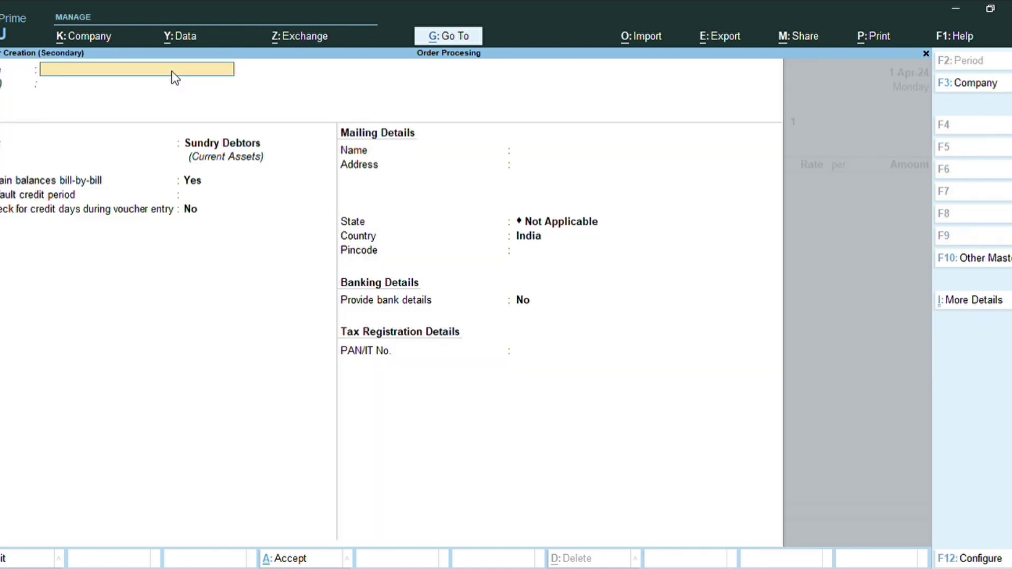
pyautogui.write('Sales')
pyautogui.press('Return')
pyautogui.press('Return')
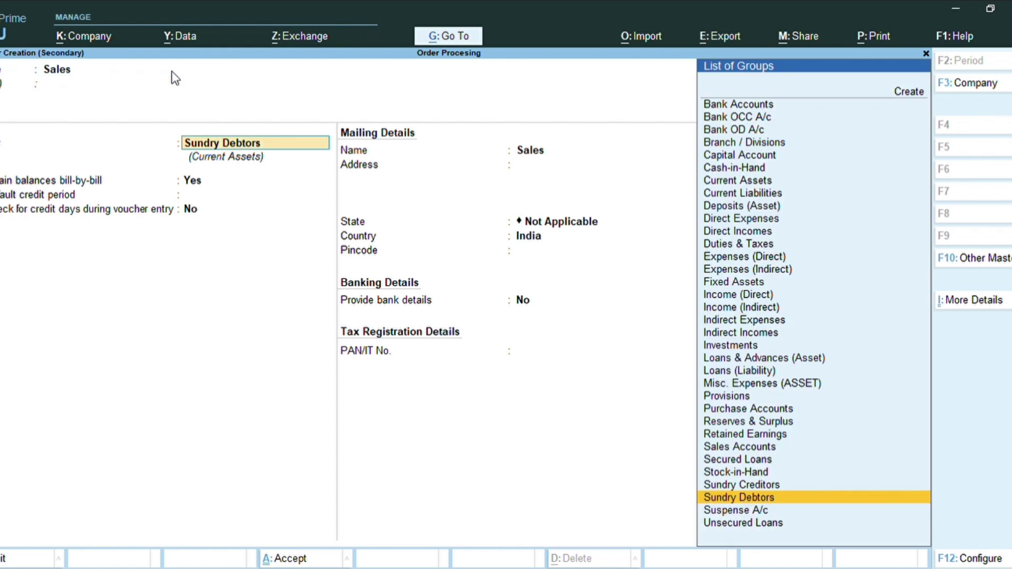
pyautogui.write('Sa')
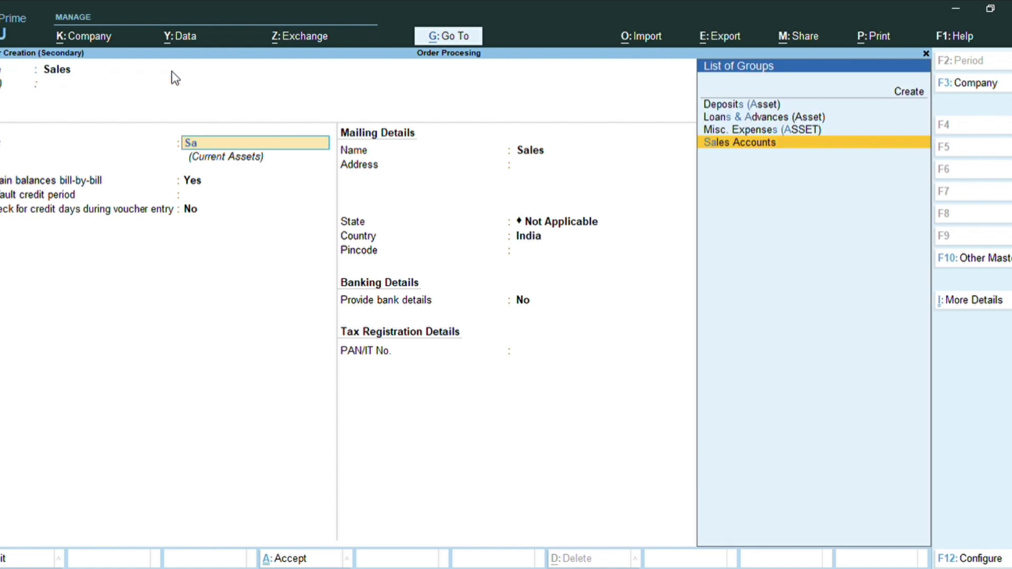
pyautogui.press('Return')
pyautogui.hotkey('ctrl', 'a')
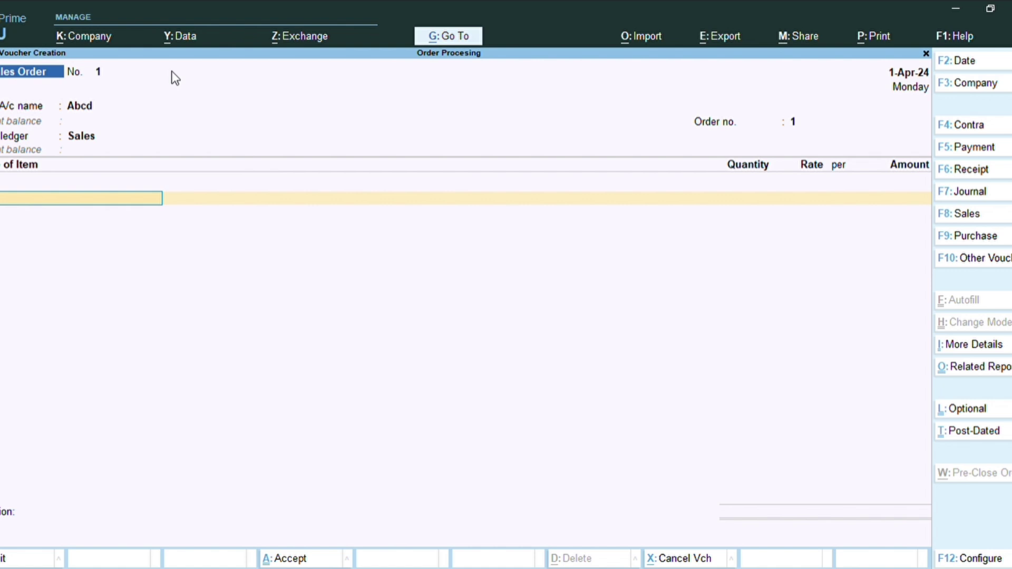
# Add the Shirt item to the sales order, due on 1-Apr-24, with 12 Pcs at a rate of 1,499 per piece
pyautogui.press('Return')
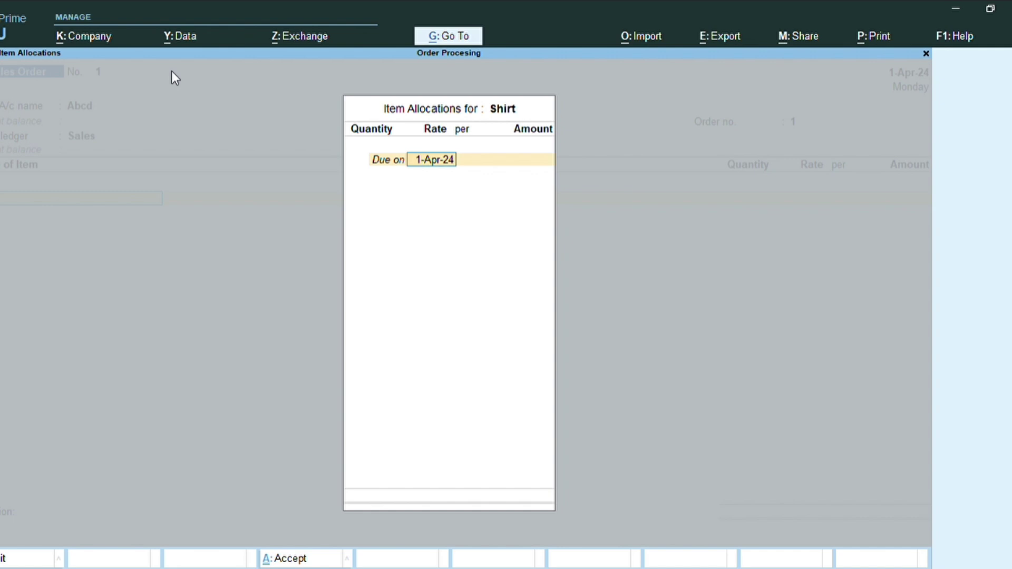
pyautogui.press('Return')
pyautogui.press('Return')
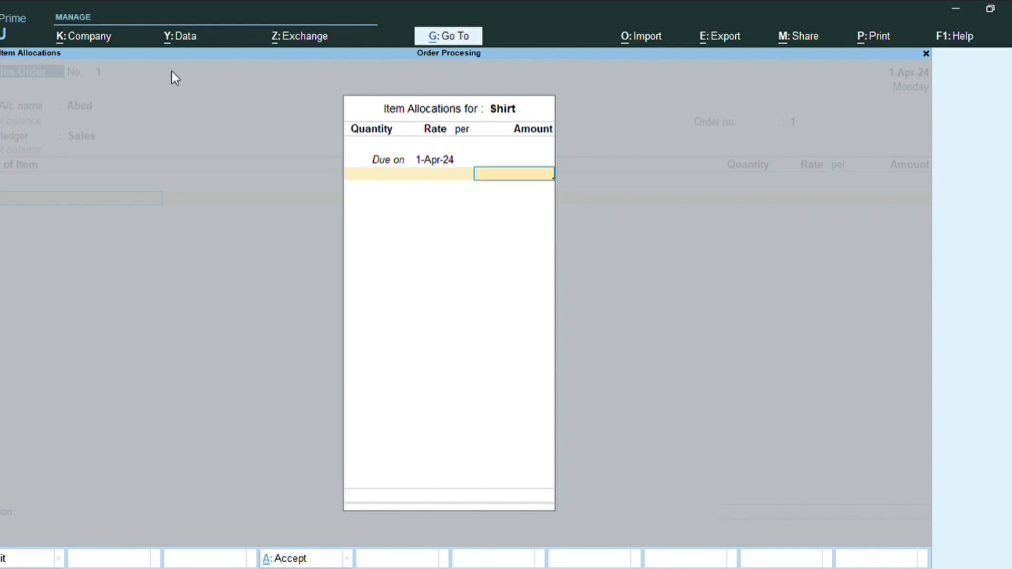
pyautogui.press('BackSpace')
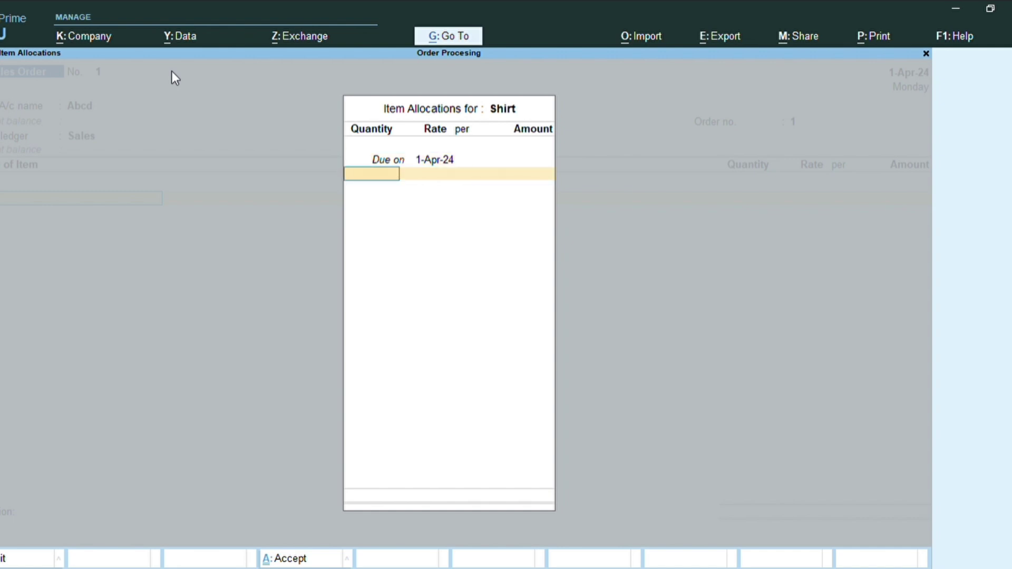
pyautogui.write('12')
pyautogui.press('Return')
pyautogui.press('Return')
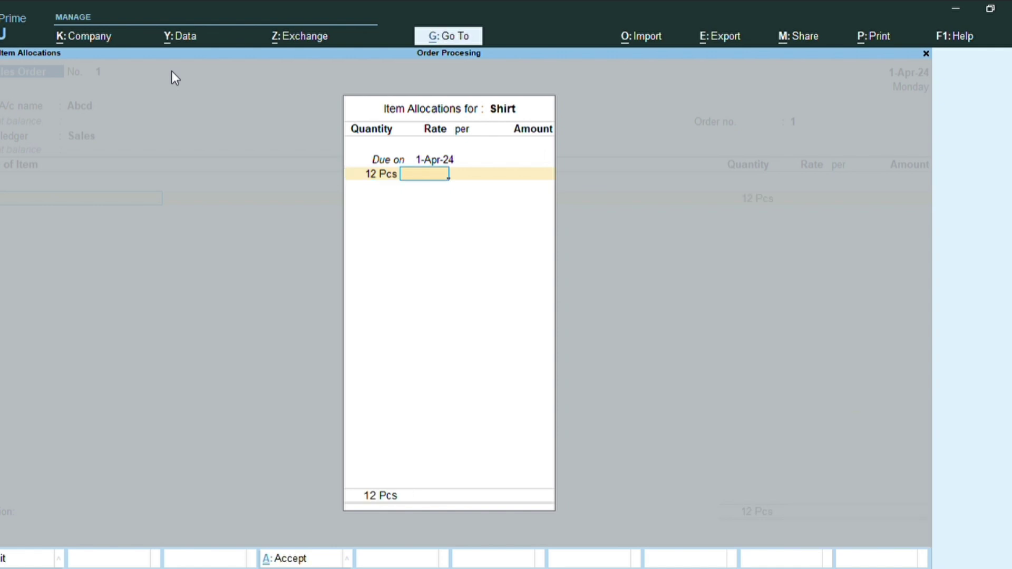
pyautogui.write('1499')
pyautogui.press('Return')
pyautogui.press('Return')
pyautogui.press('Return')
pyautogui.press('Return')
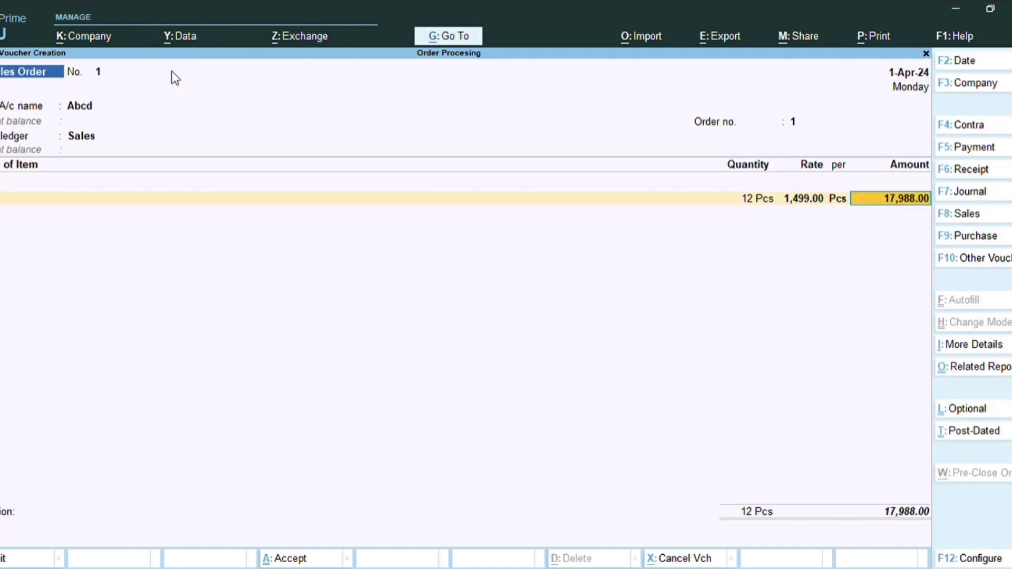
# End the item list, leave the narration blank and save Abcd's sales order
pyautogui.press('Return')
pyautogui.press('Return')
pyautogui.press('Return')
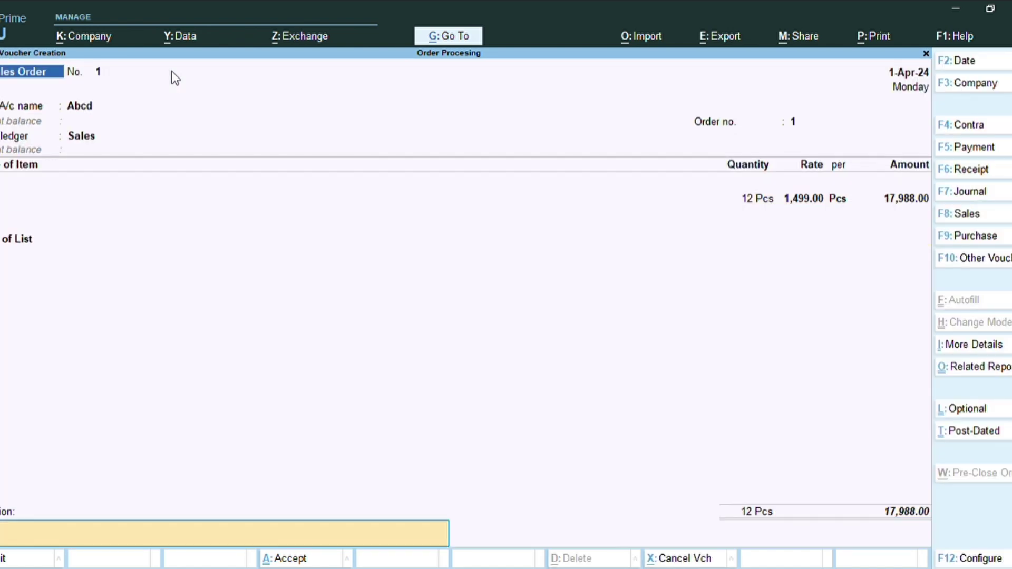
pyautogui.press('Return')
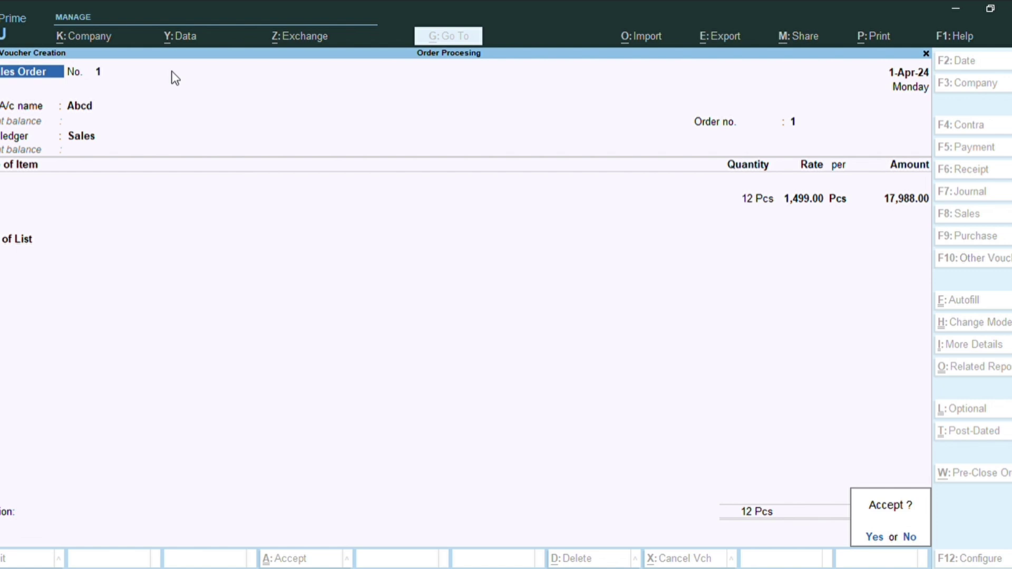
pyautogui.press('Return')
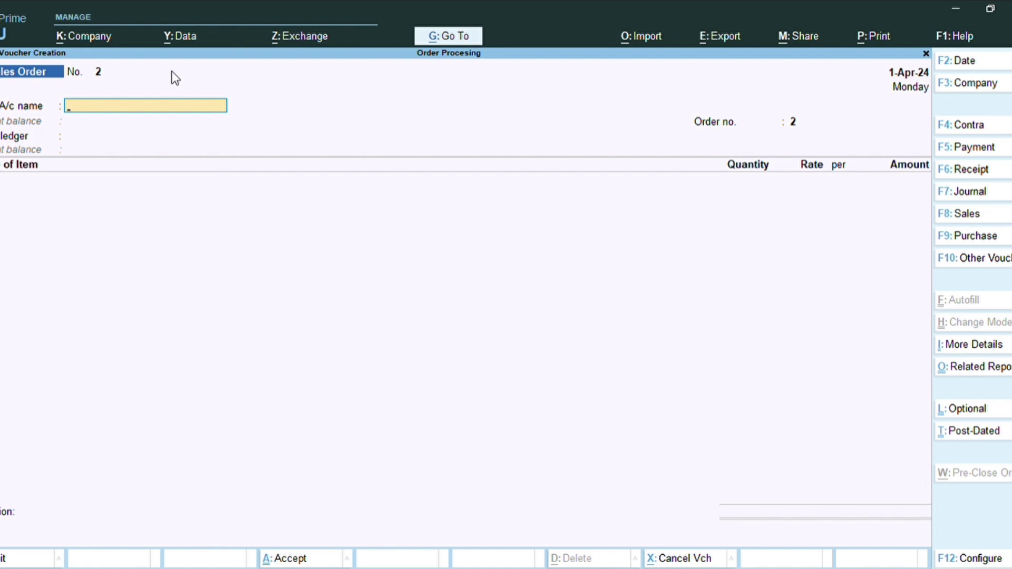
# Start a Delivery Note for Abcd and link it to the party's pending sales order dated 1-Apr-24
pyautogui.hotkey('alt', 'F8')
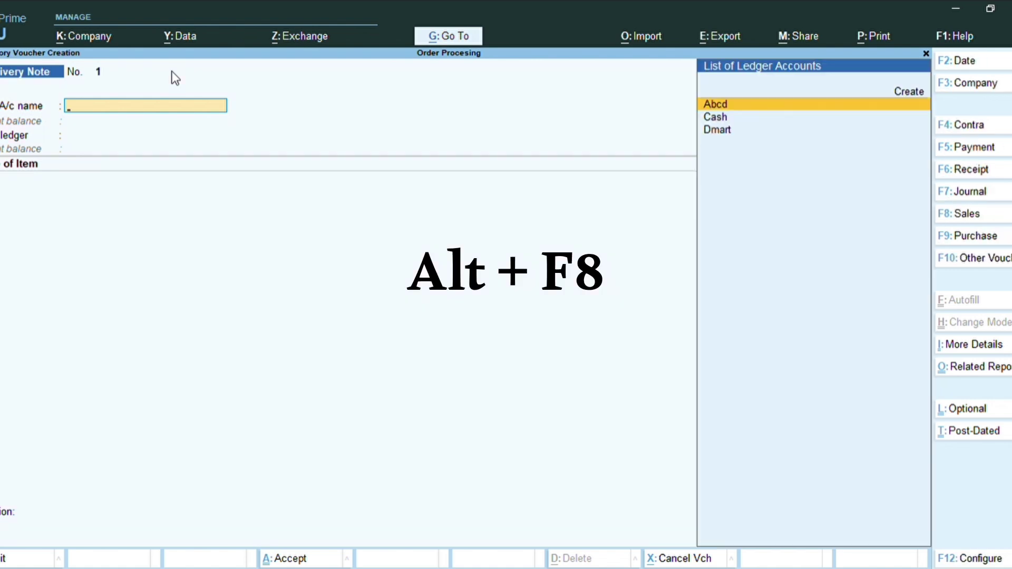
pyautogui.press('Return')
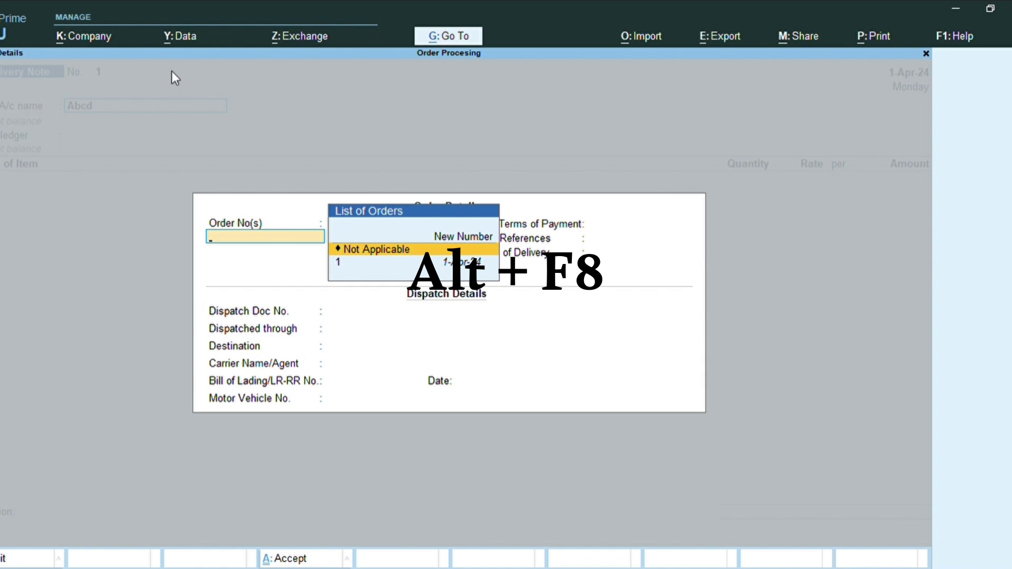
pyautogui.press('Down')
pyautogui.press('Return')
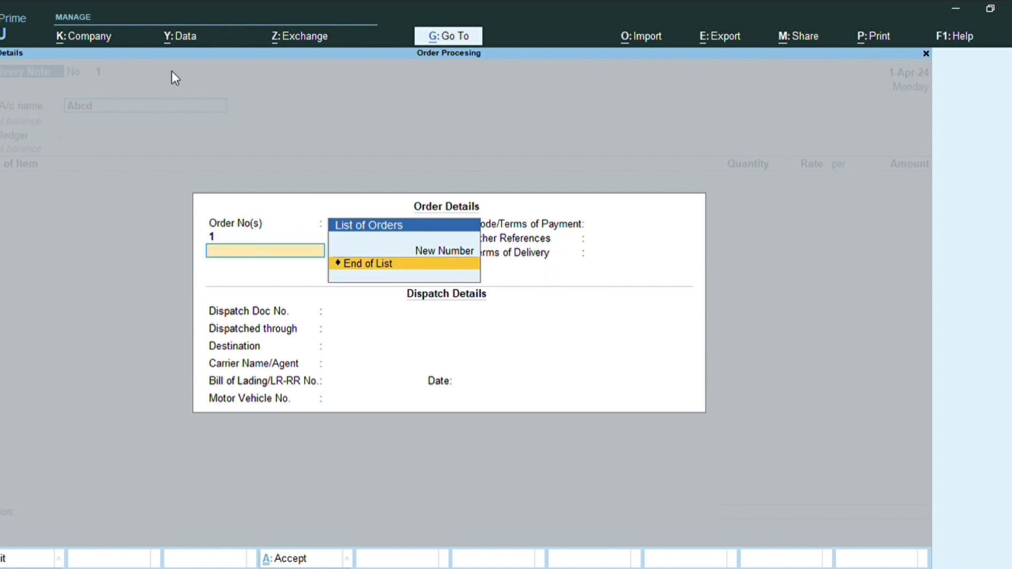
pyautogui.press('Return')
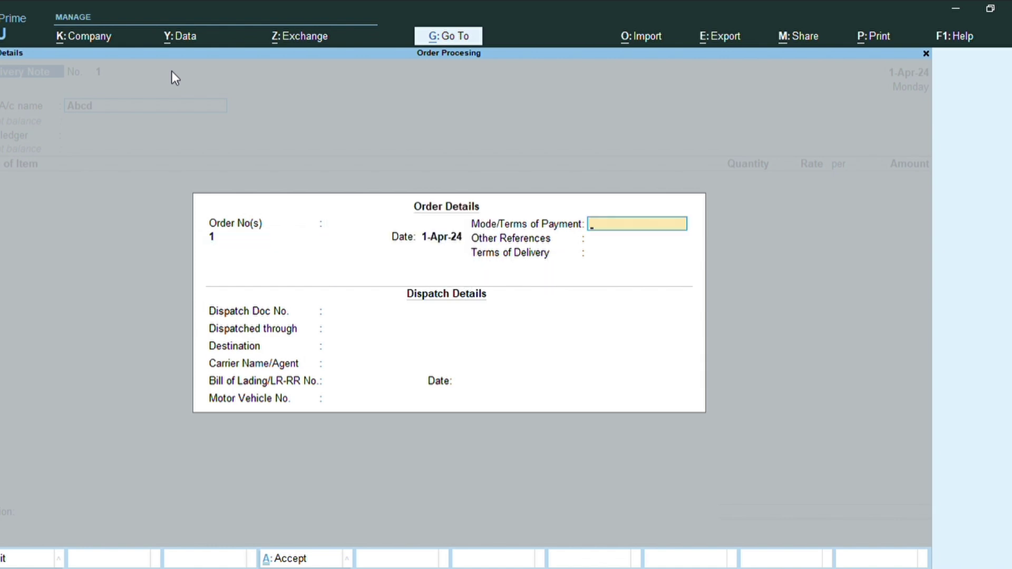
# Accept the delivery note's blank payment, delivery and dispatch details and the Abcd party details with the state Not Applicable
pyautogui.press('Return')
pyautogui.press('Return')
pyautogui.press('Return')
pyautogui.press('Return')
pyautogui.press('Return')
pyautogui.press('Return')
pyautogui.press('Return')
pyautogui.press('Return')
pyautogui.press('Return')
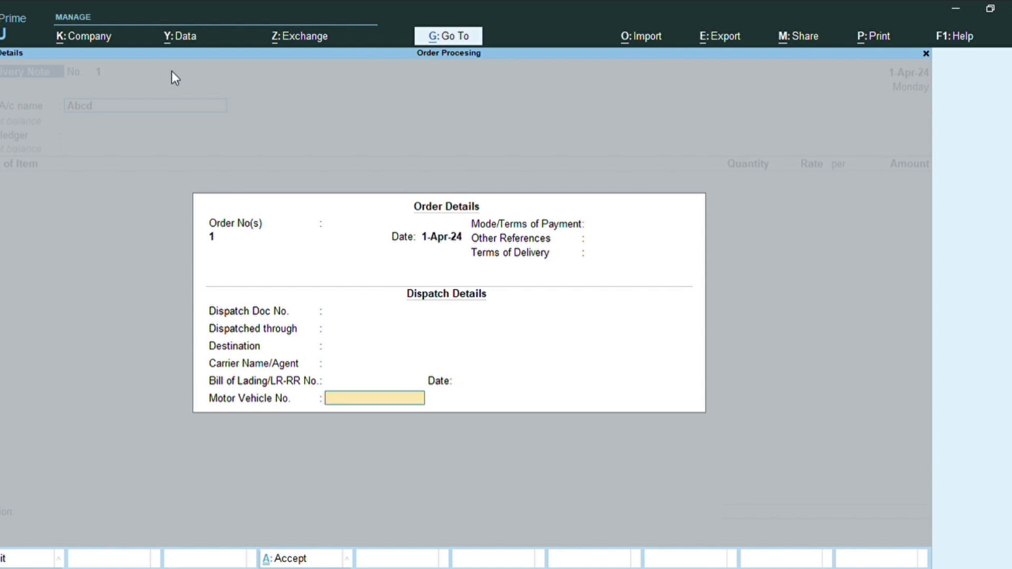
pyautogui.press('Return')
pyautogui.press('Return')
pyautogui.press('Return')
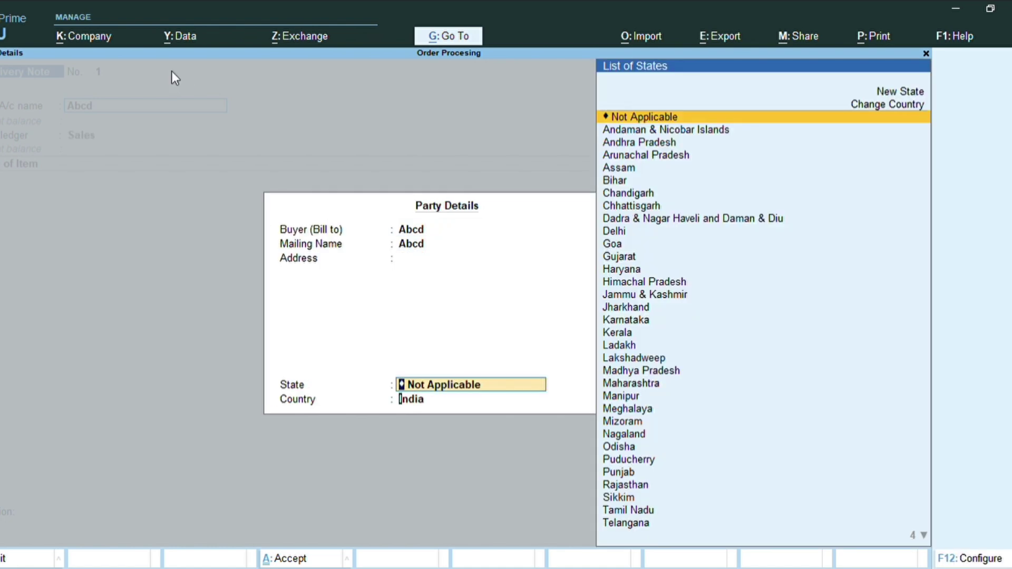
pyautogui.press('Return')
pyautogui.press('Return')
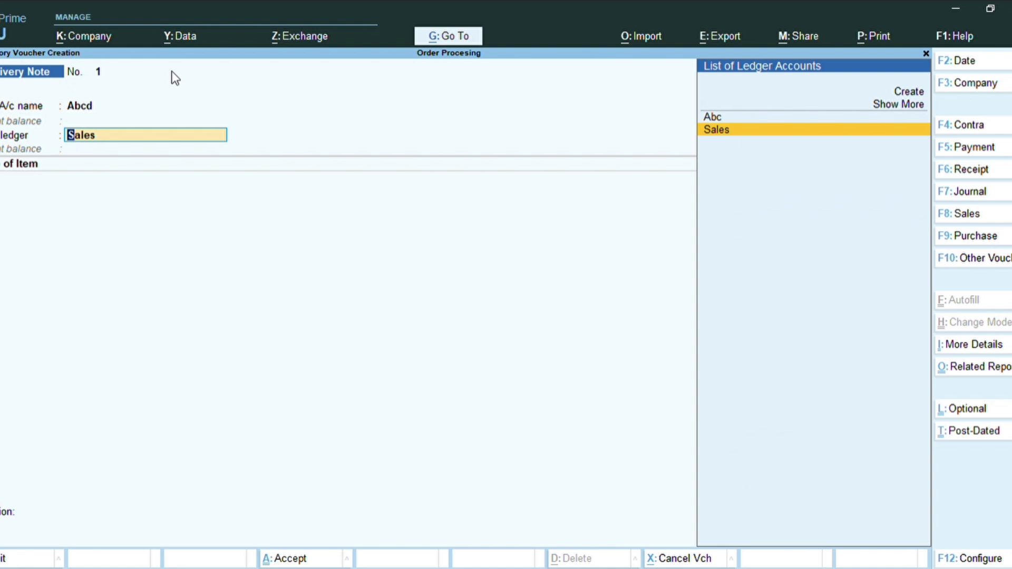
# Keep the Sales ledger and allocate 10 Pcs of Shirt at 1,499 to tracking number 1 against the linked sales order
pyautogui.press('Return')
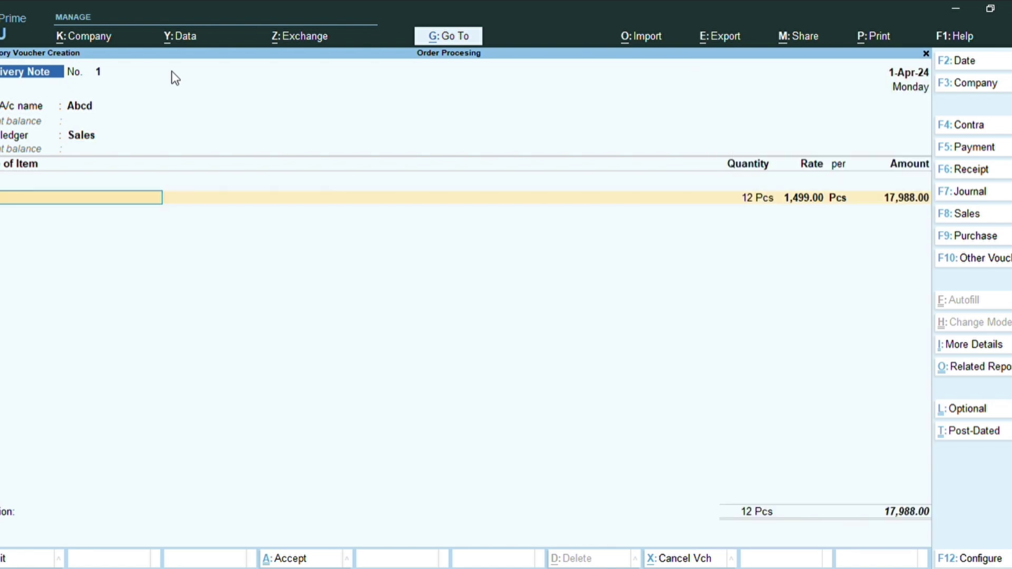
pyautogui.press('Return')
pyautogui.press('Return')
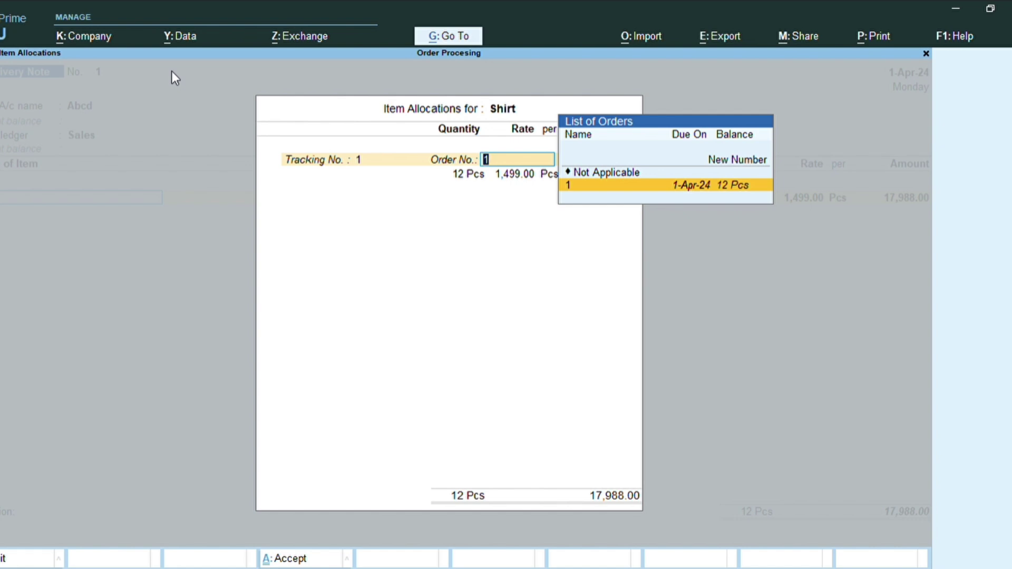
pyautogui.press('Return')
pyautogui.write('10')
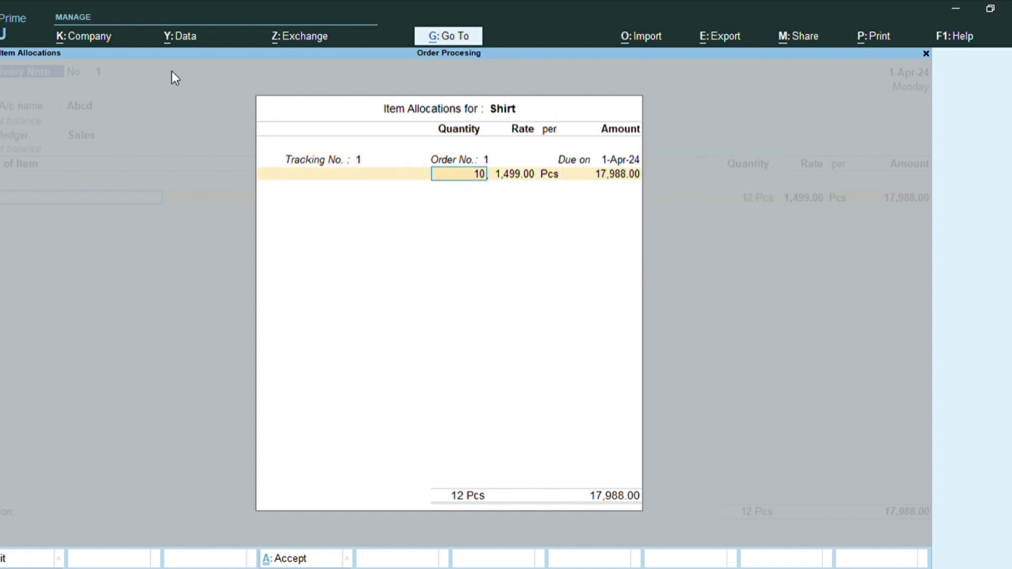
pyautogui.press('Return')
pyautogui.press('Return')
pyautogui.press('Return')
pyautogui.press('Return')
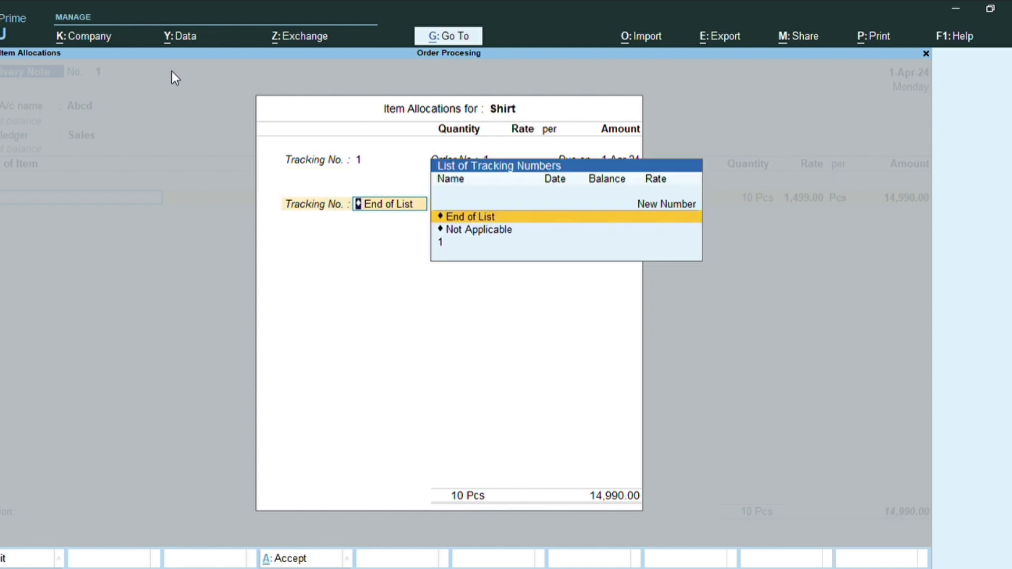
pyautogui.press('Return')
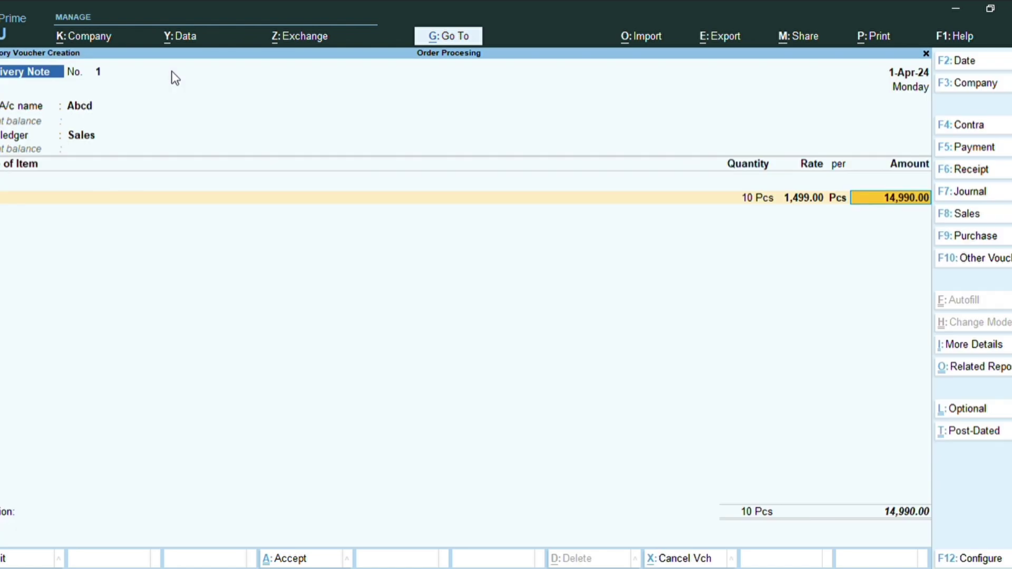
# End the item list, leave the narration blank and save Abcd's delivery note
pyautogui.press('Return')
pyautogui.press('Return')
pyautogui.press('Return')
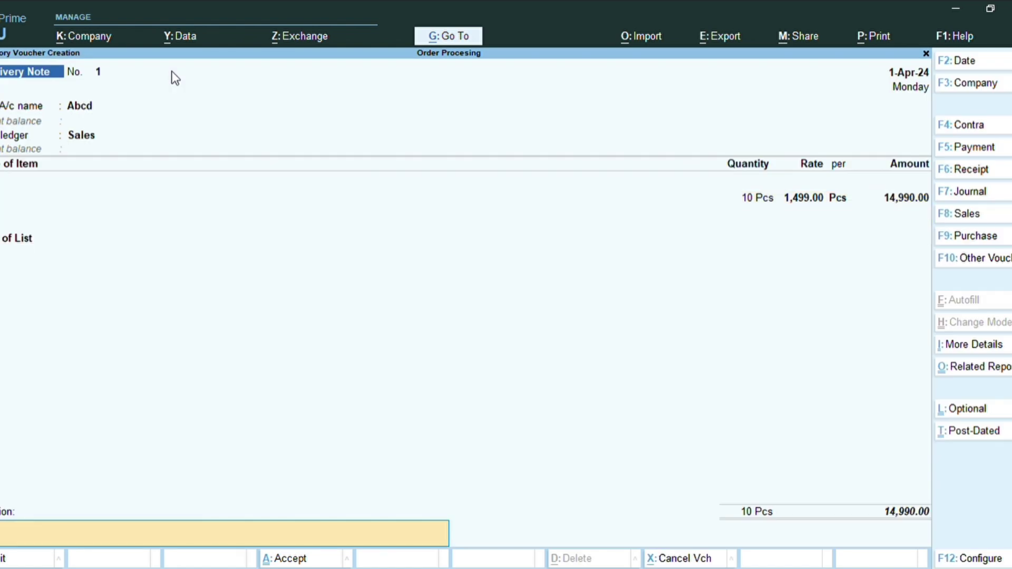
pyautogui.press('Return')
pyautogui.press('Return')
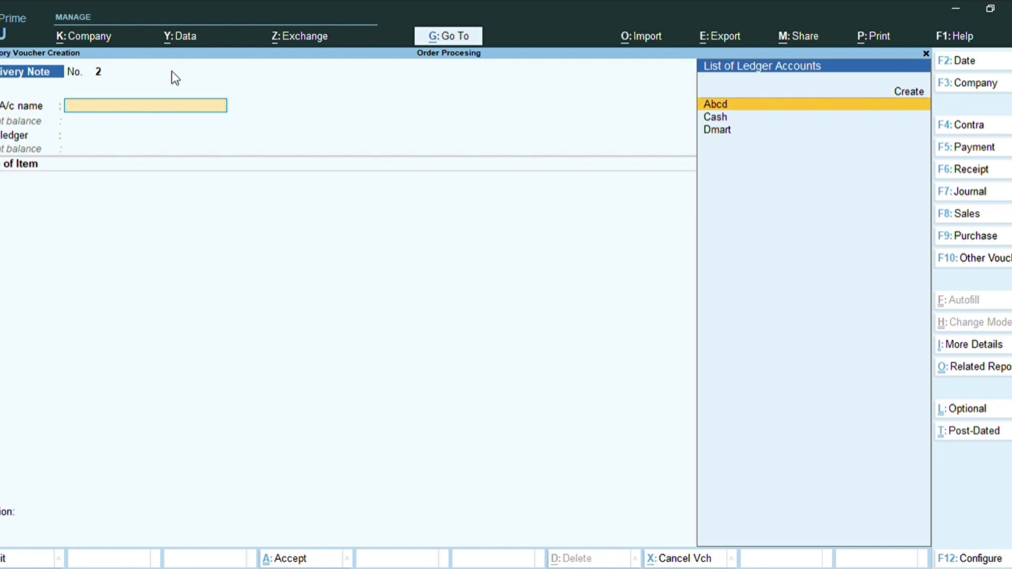
# Start a Rejections In voucher with Abcd as the ledger account and customer name, leaving the address blank
pyautogui.press('ctrl')
pyautogui.hotkey('ctrl', 'F6')
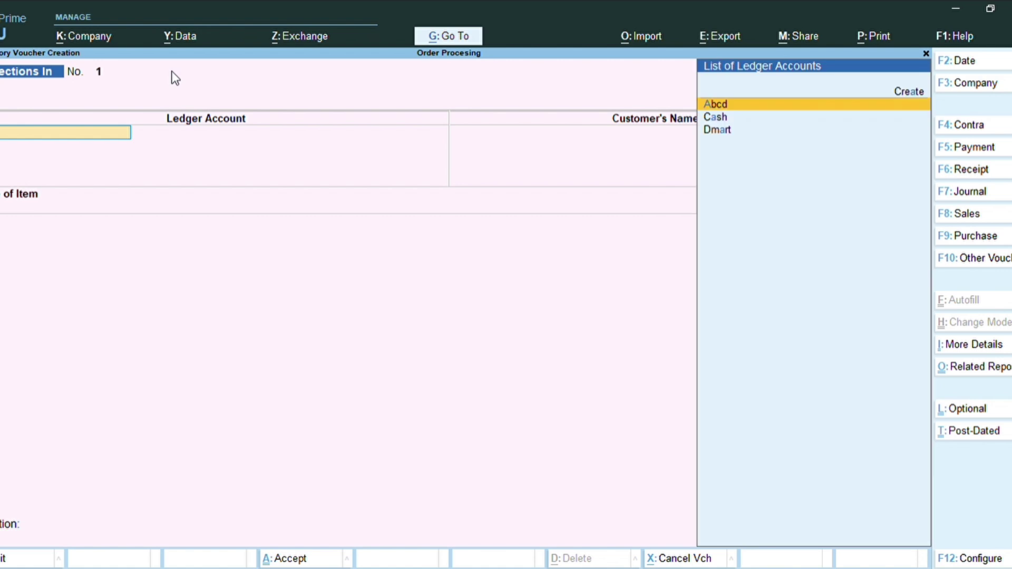
pyautogui.press('Return')
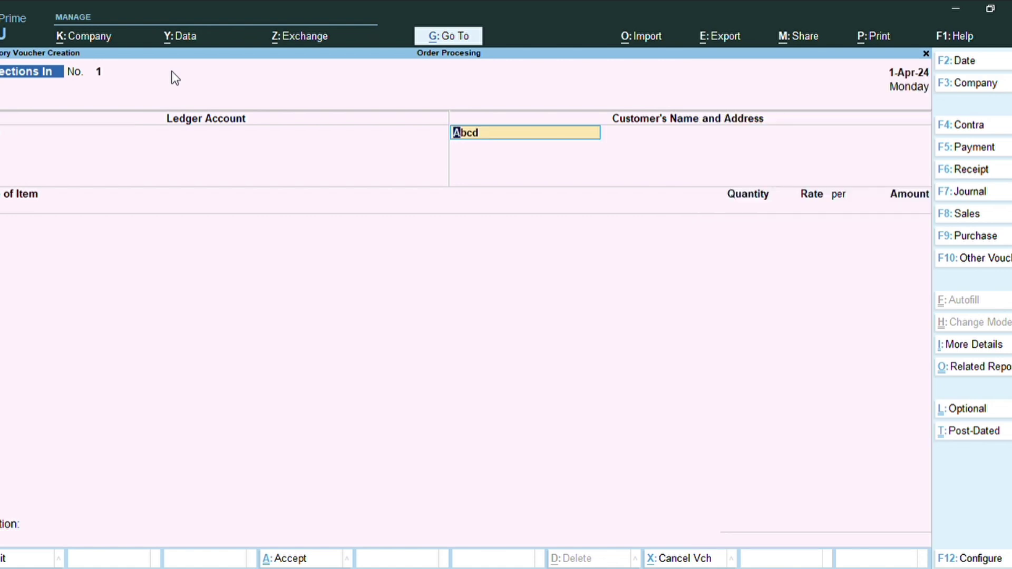
pyautogui.press('Return')
pyautogui.press('Return')
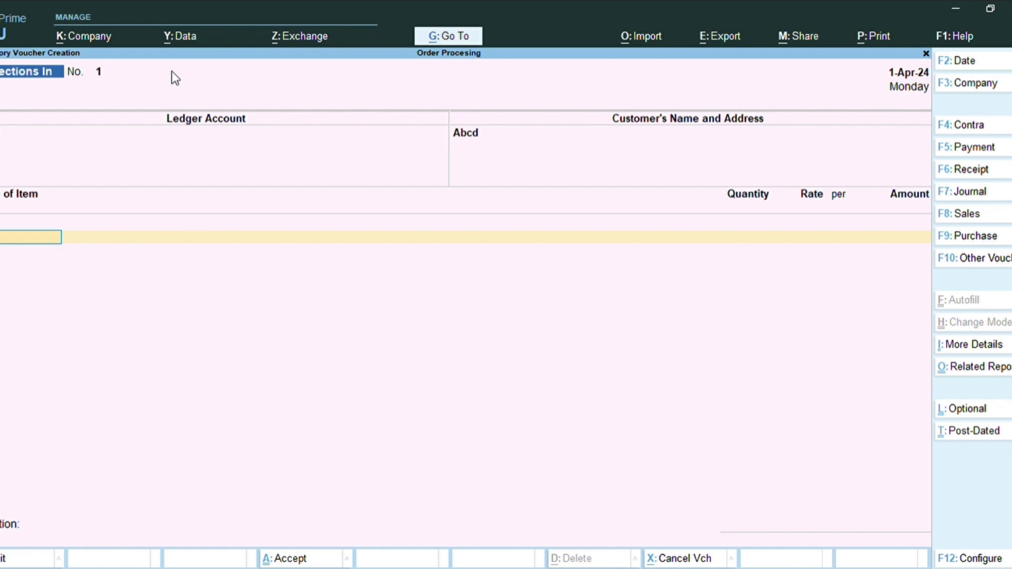
# Add the Shirt item against tracking number 1 and set the rejected quantity to 8 Pcs at 1,499 per piece
pyautogui.press('Return')
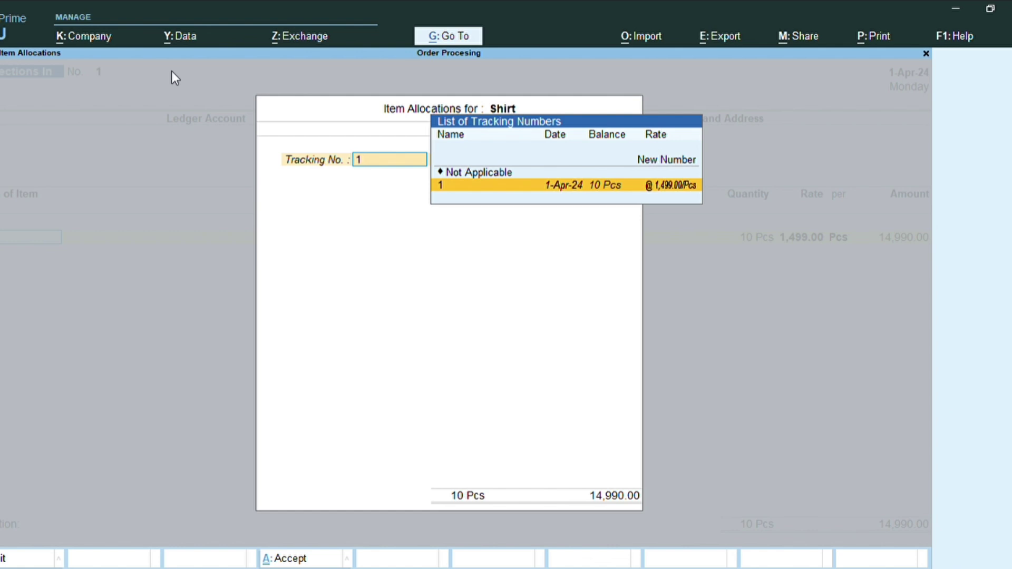
pyautogui.press('Return')
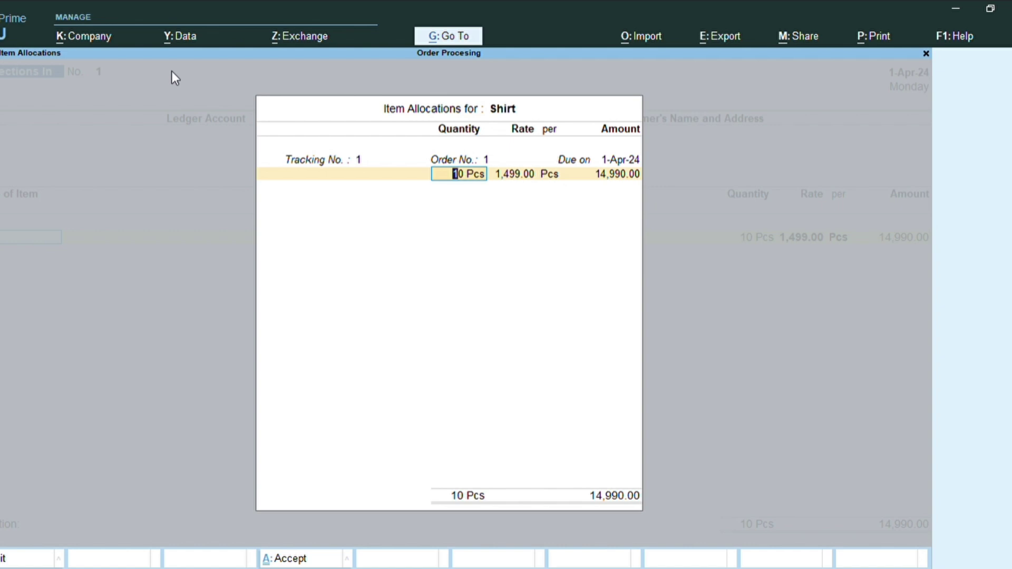
pyautogui.write('8')
pyautogui.press('Return')
pyautogui.press('Return')
pyautogui.press('Return')
pyautogui.press('Return')
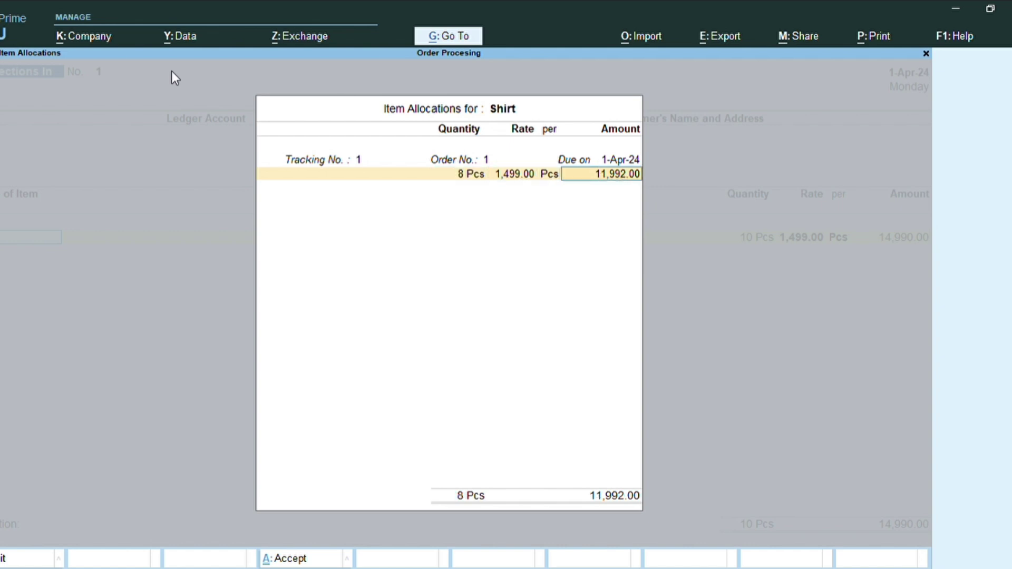
pyautogui.press('Return')
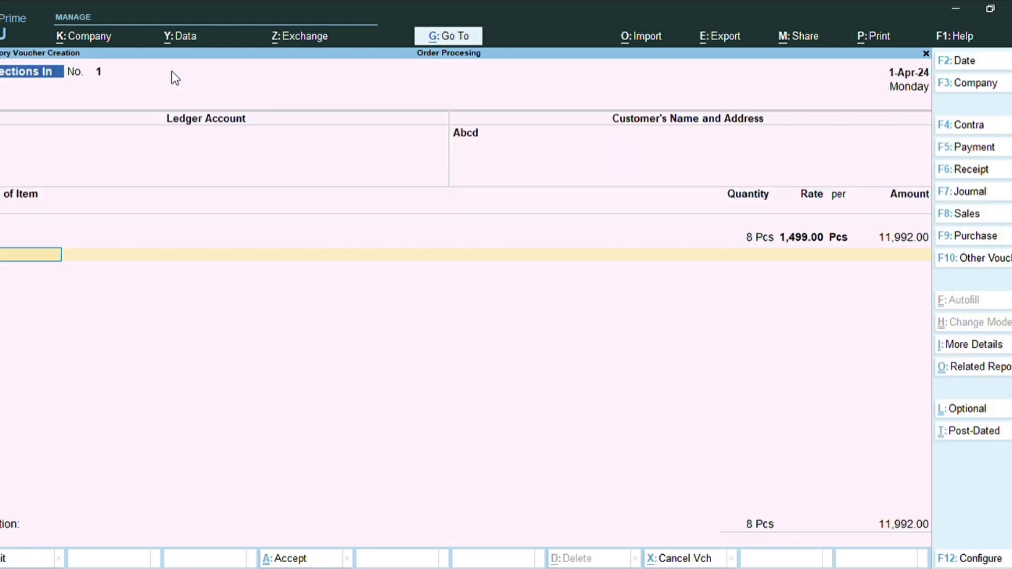
# End the item list, leave the narration blank and save Abcd's Rejections In voucher
pyautogui.press('Return')
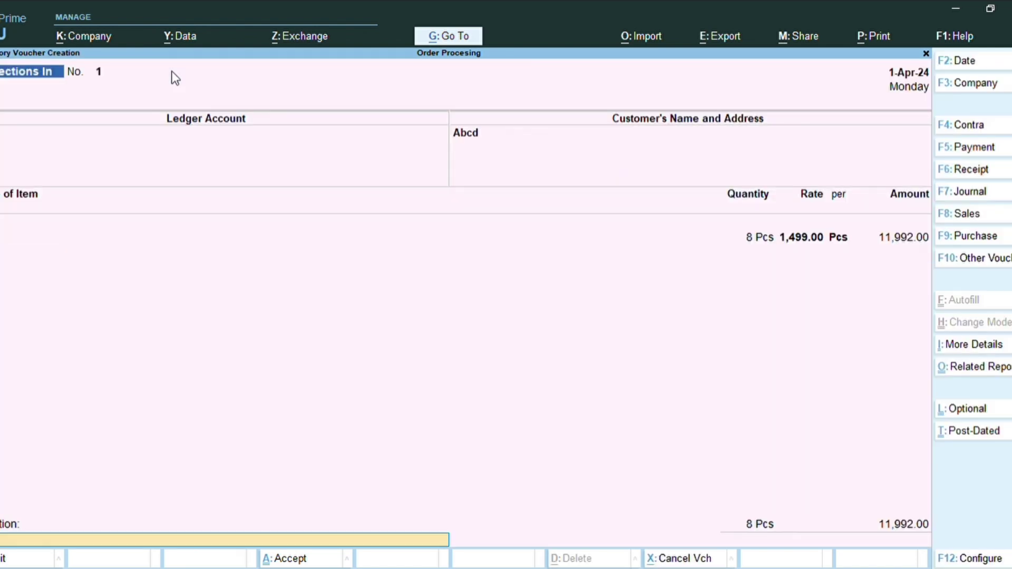
pyautogui.press('Return')
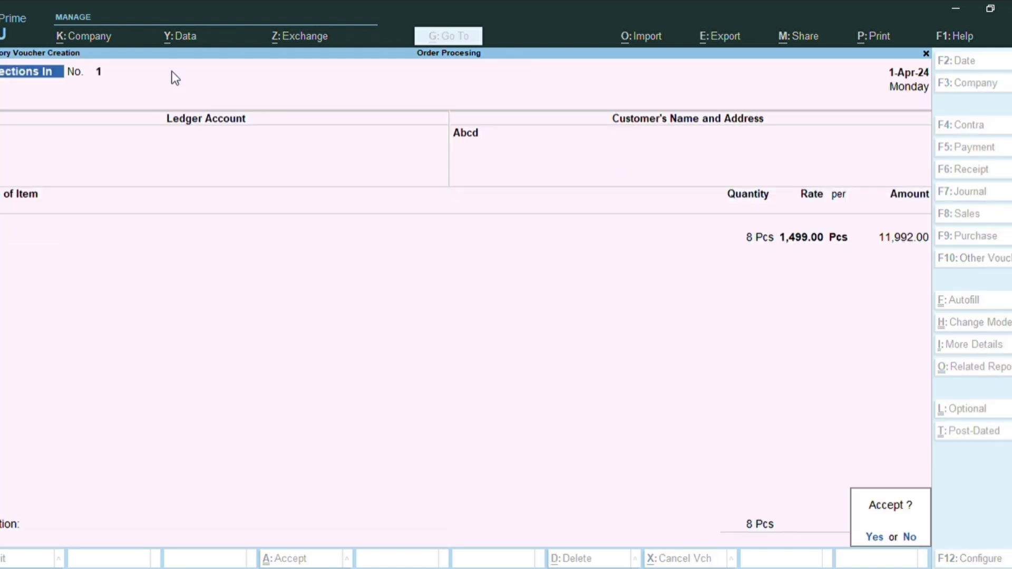
pyautogui.press('Return')
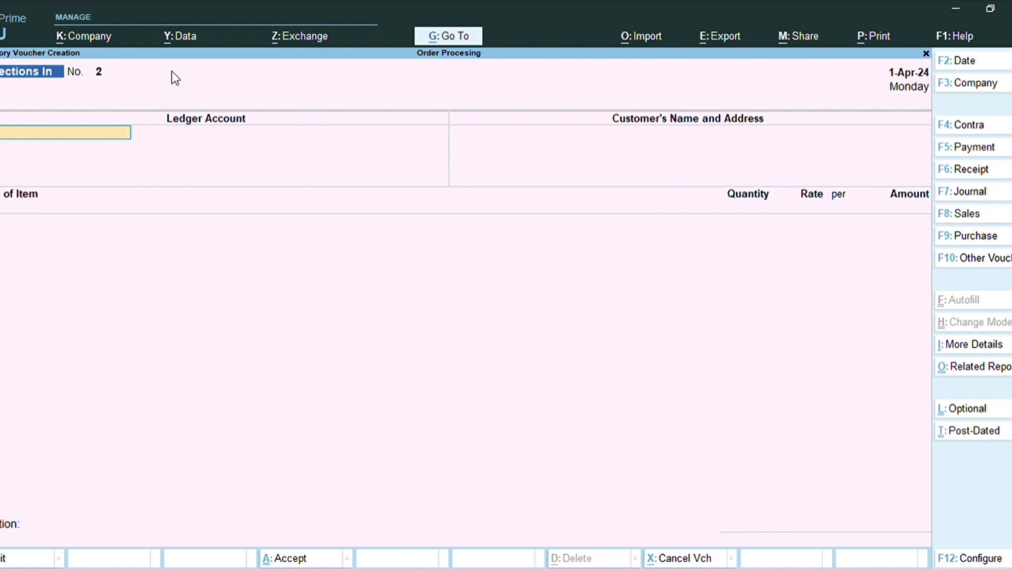
# Start a Sales voucher for Abcd and link it to delivery note 1 dated 1-Apr-24
pyautogui.press('F8')
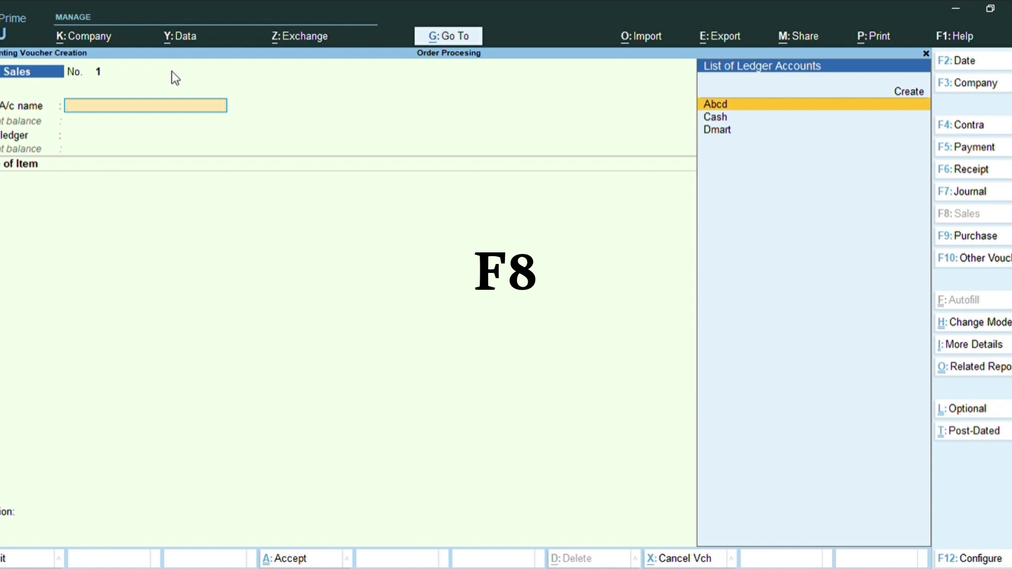
pyautogui.press('Return')
pyautogui.press('Down')
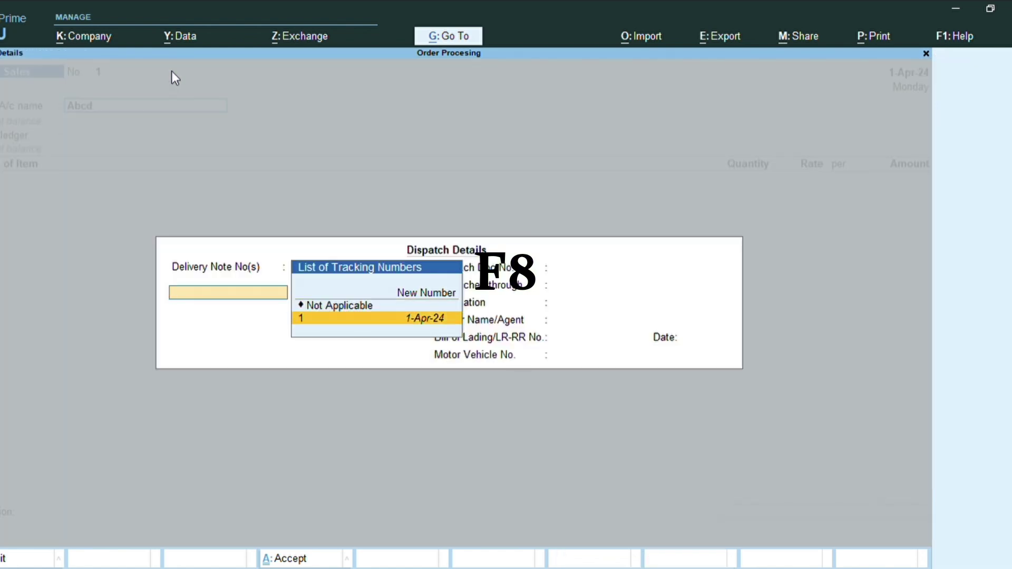
pyautogui.press('Return')
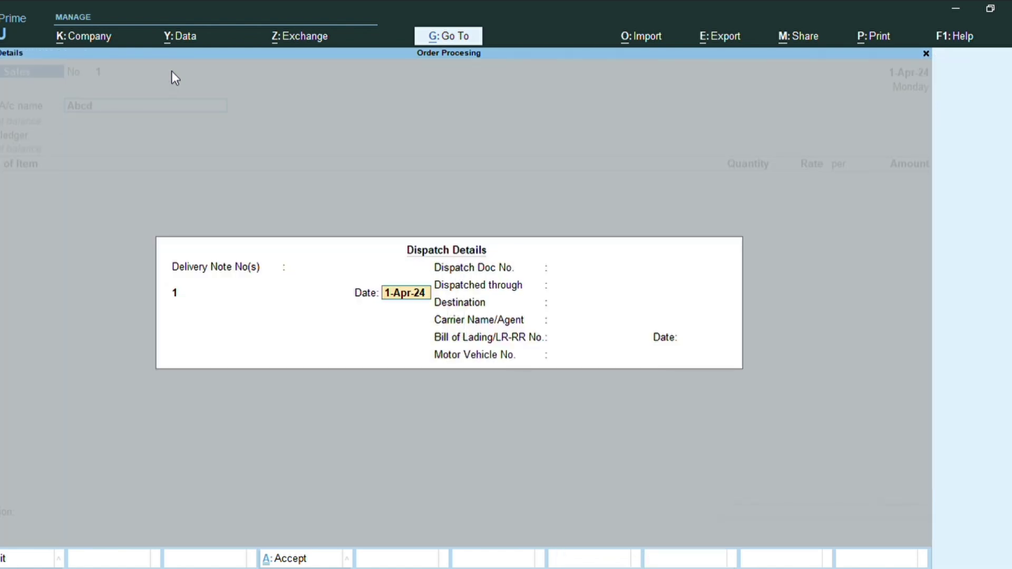
pyautogui.press('Return')
# Leave the remaining dispatch details blank and keep Abcd's party details with state Not Applicable and country India
pyautogui.press('Return')
pyautogui.press('Return')
pyautogui.press('Return')
pyautogui.press('Return')
pyautogui.press('Return')
pyautogui.press('Return')
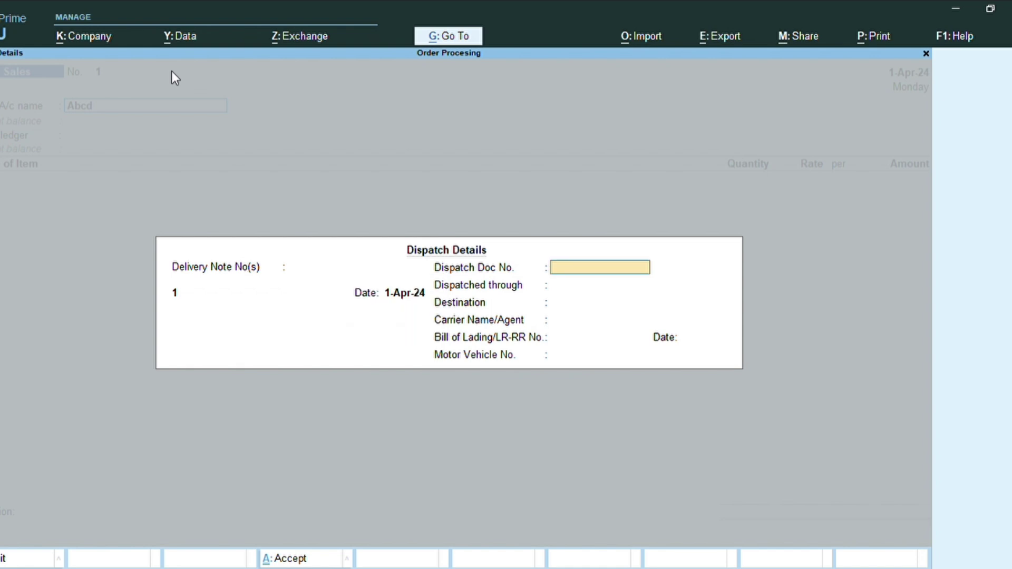
pyautogui.press('Return')
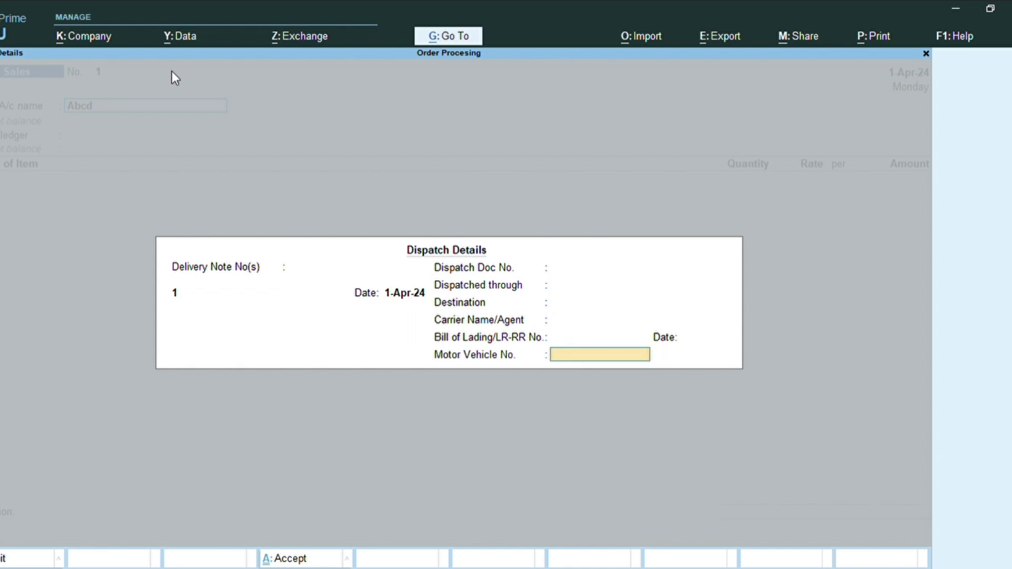
pyautogui.press('Return')
pyautogui.press('Return')
pyautogui.press('Return')
pyautogui.press('Return')
pyautogui.press('Return')
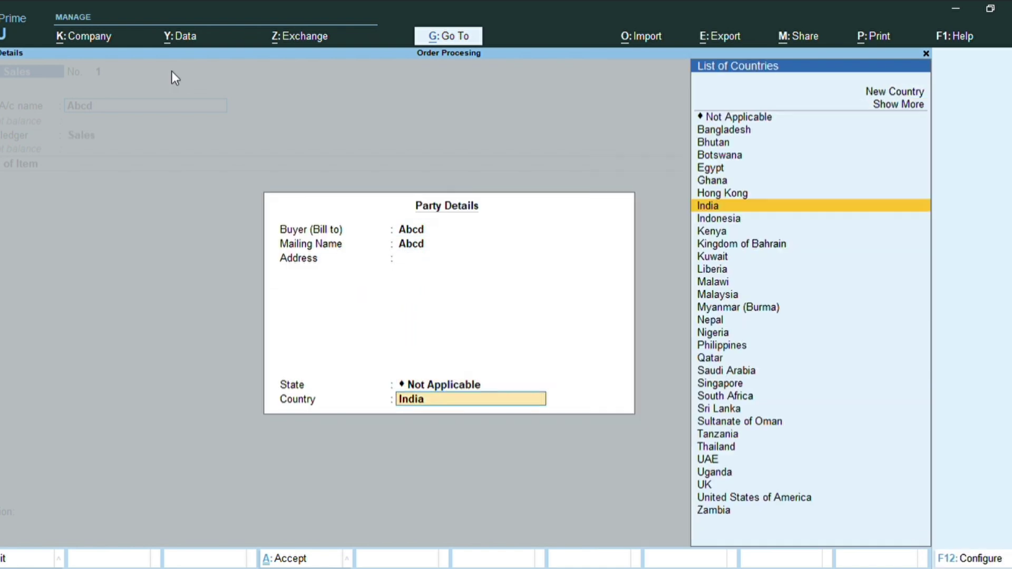
pyautogui.press('Return')
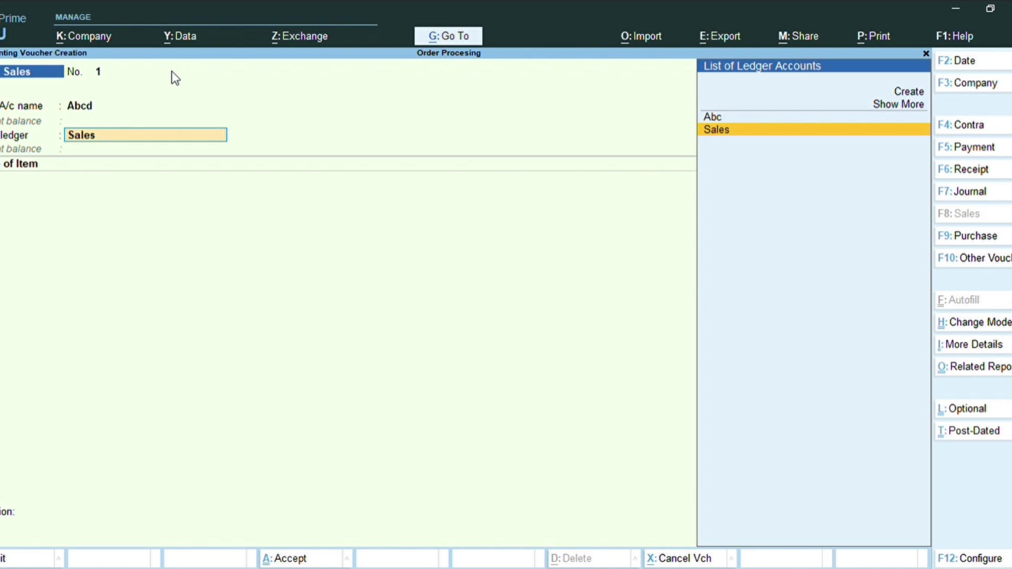
# Keep the Sales ledger and accept the Shirt allocation of 2 Pcs at 1,499 against tracking number 1 and order 1
pyautogui.press('Return')
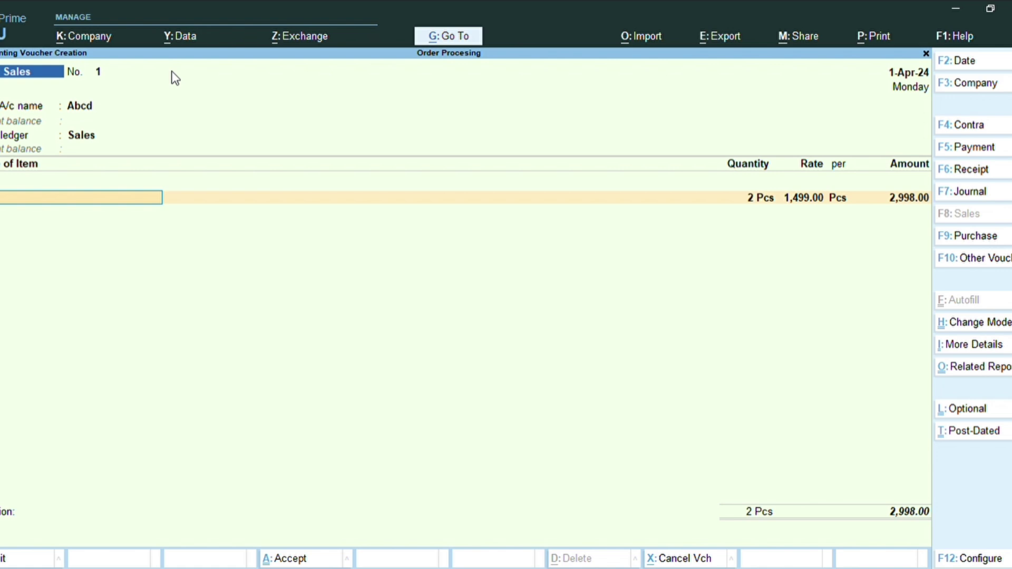
pyautogui.press('Return')
pyautogui.press('Return')
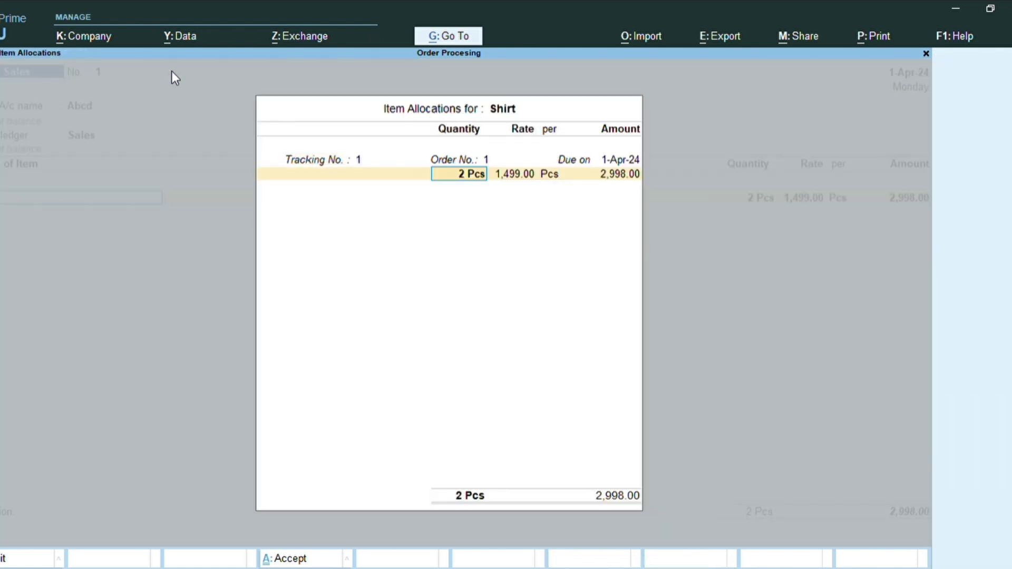
pyautogui.press('Return')
pyautogui.press('Return')
pyautogui.press('Return')
pyautogui.press('Return')
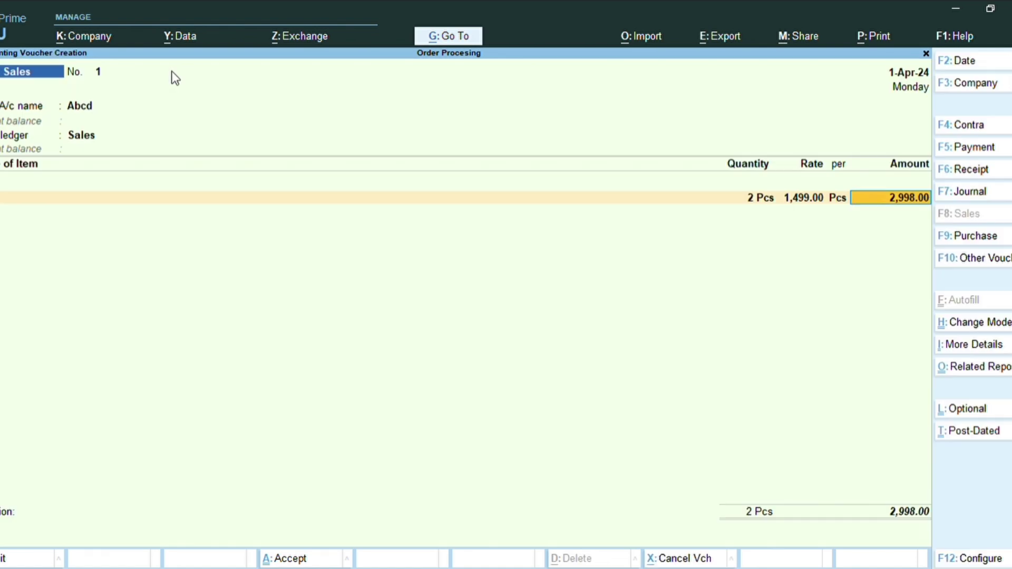
pyautogui.press('Return')
# Record the 2,998.00 Dr bill as New Ref 1 and save Abcd's sales voucher without a narration
pyautogui.press('Return')
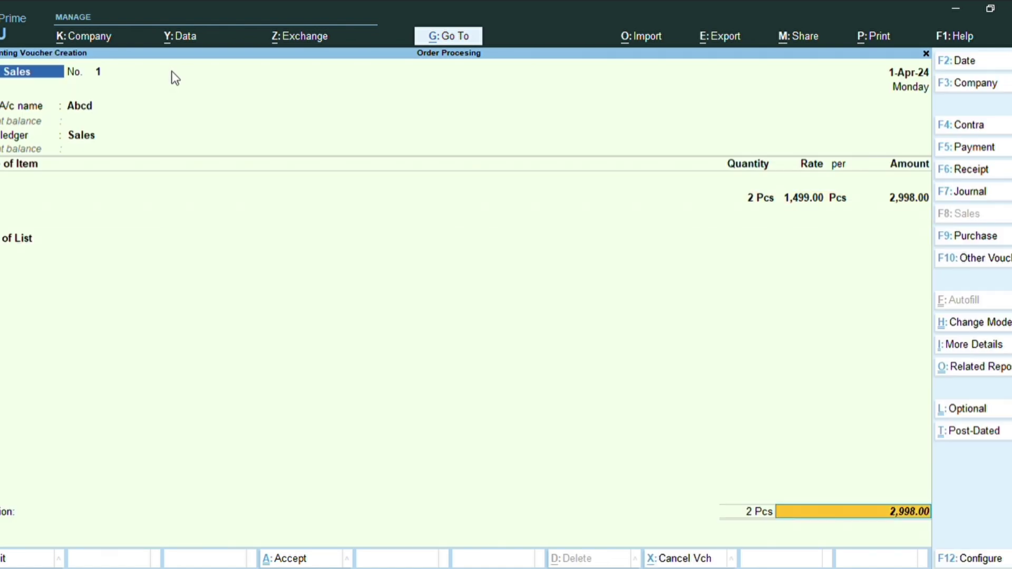
pyautogui.press('Return')
pyautogui.press('Return')
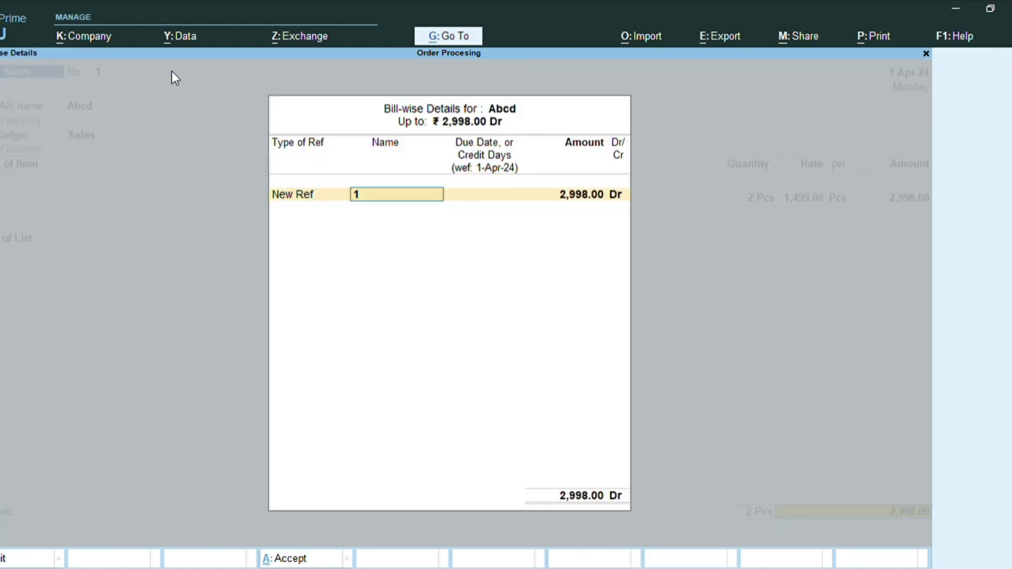
pyautogui.press('Return')
pyautogui.press('Return')
pyautogui.press('Return')
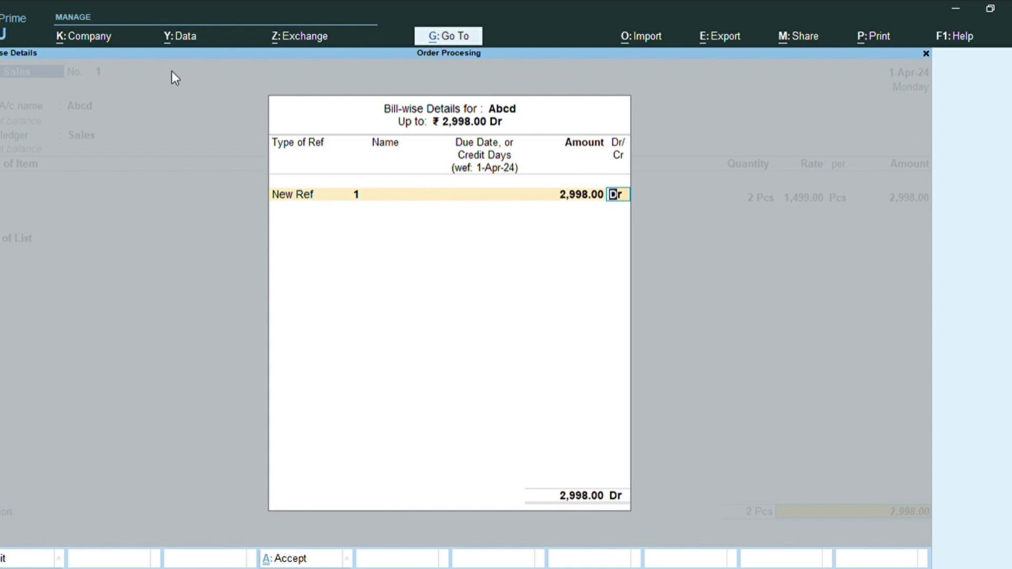
pyautogui.press('Return')
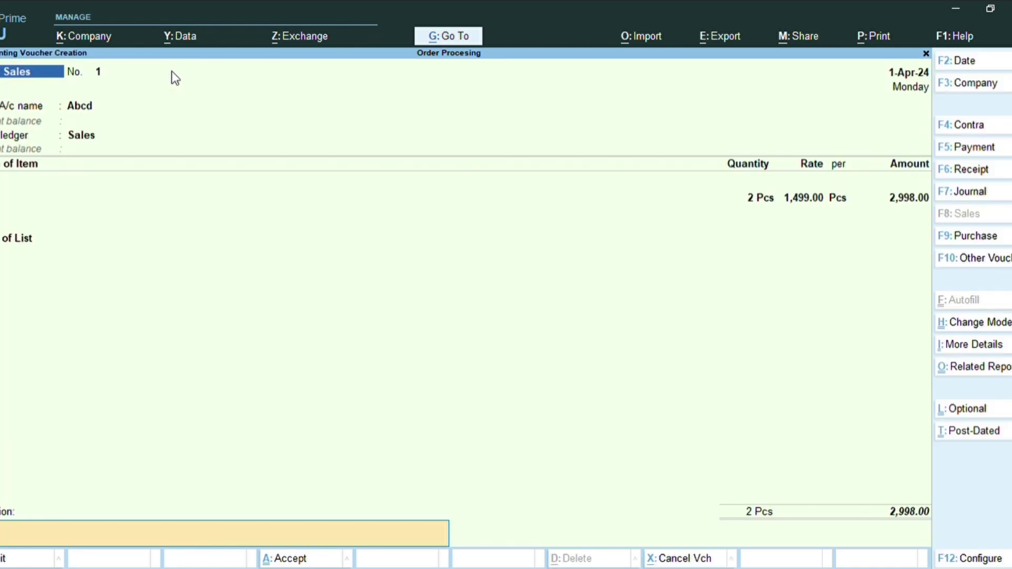
pyautogui.press('Return')
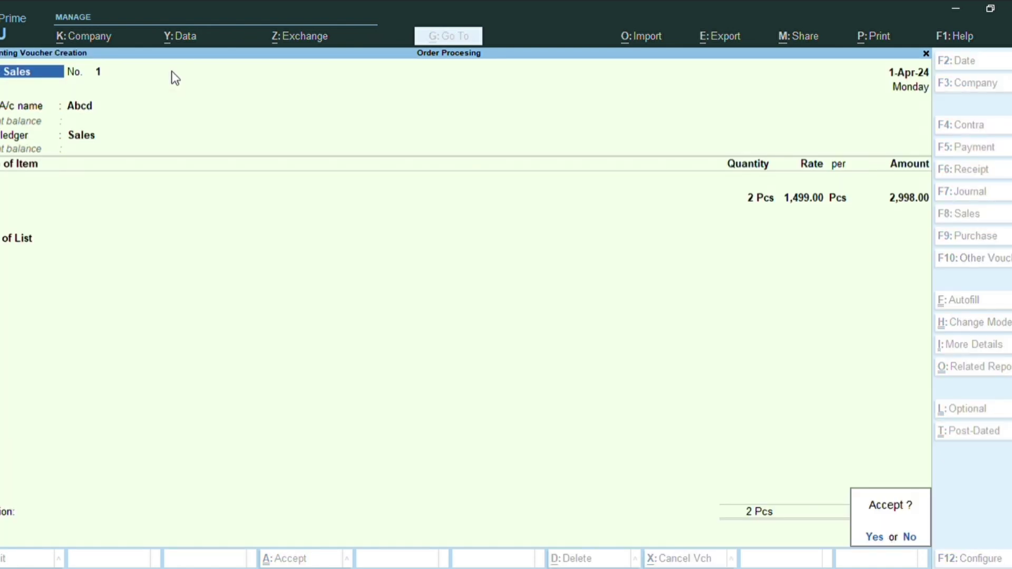
pyautogui.press('Return')
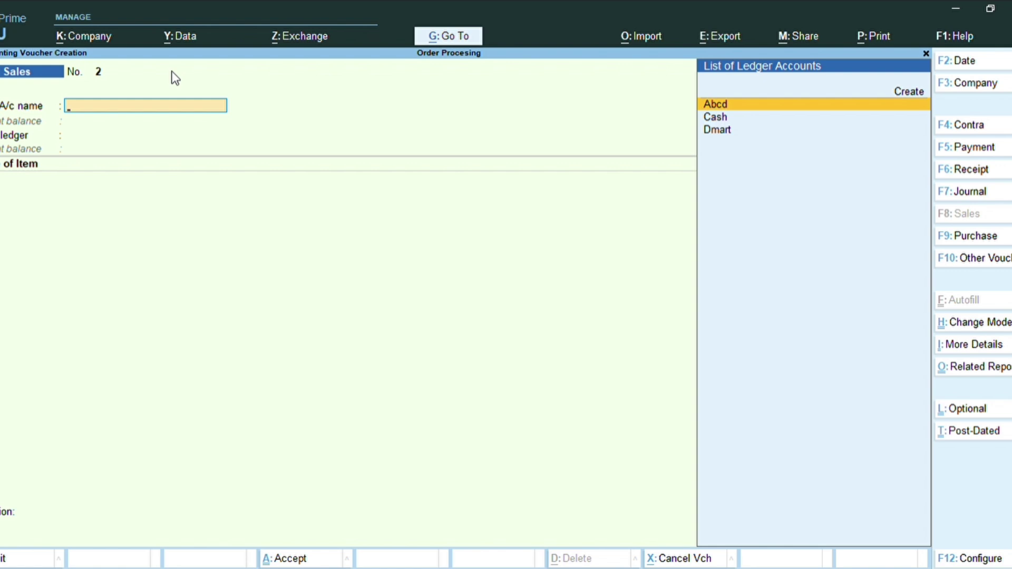
# Start a Receipt voucher and credit the Abcd ledger with 2,998
pyautogui.press('F6')
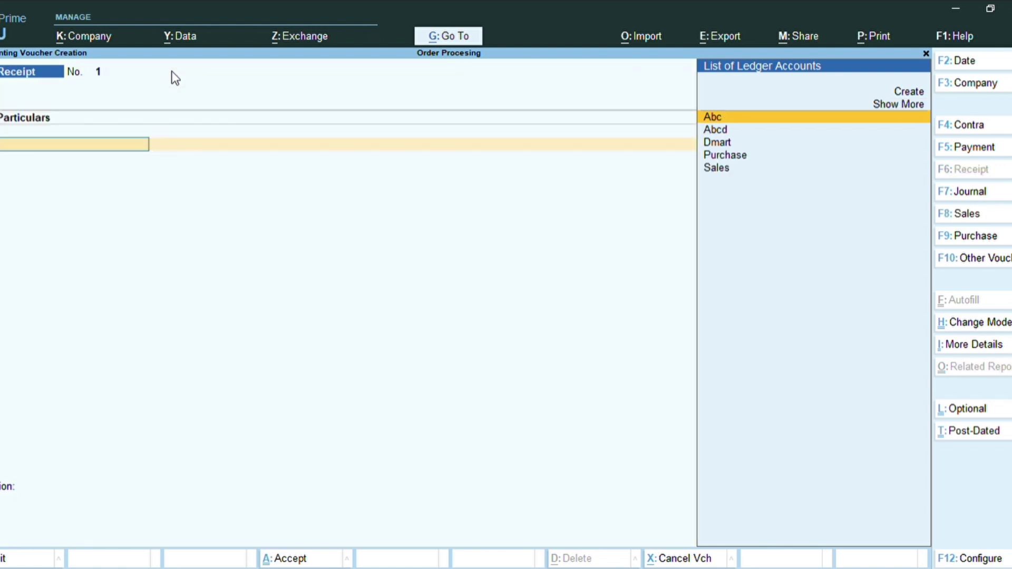
pyautogui.press('Down')
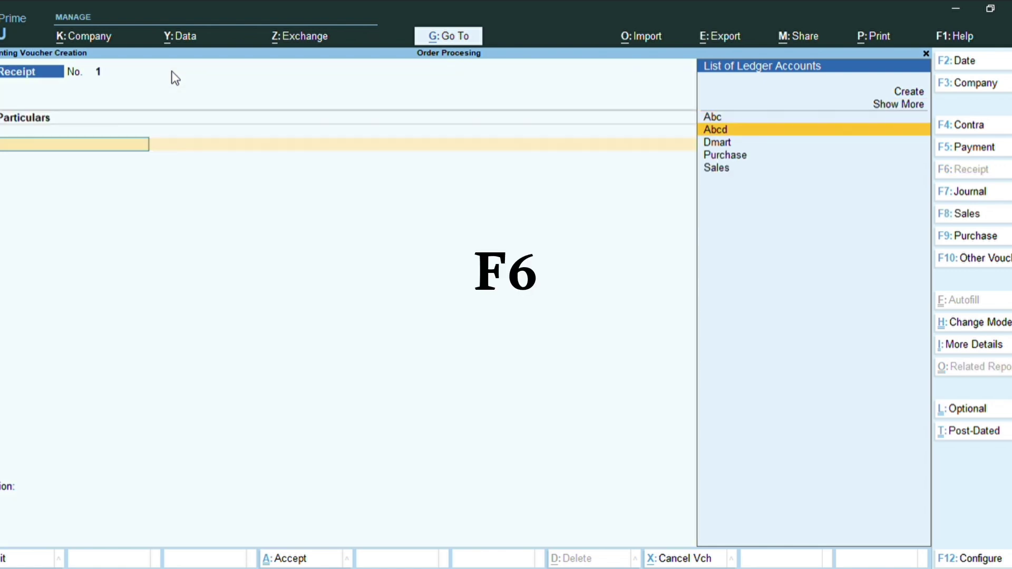
pyautogui.press('Return')
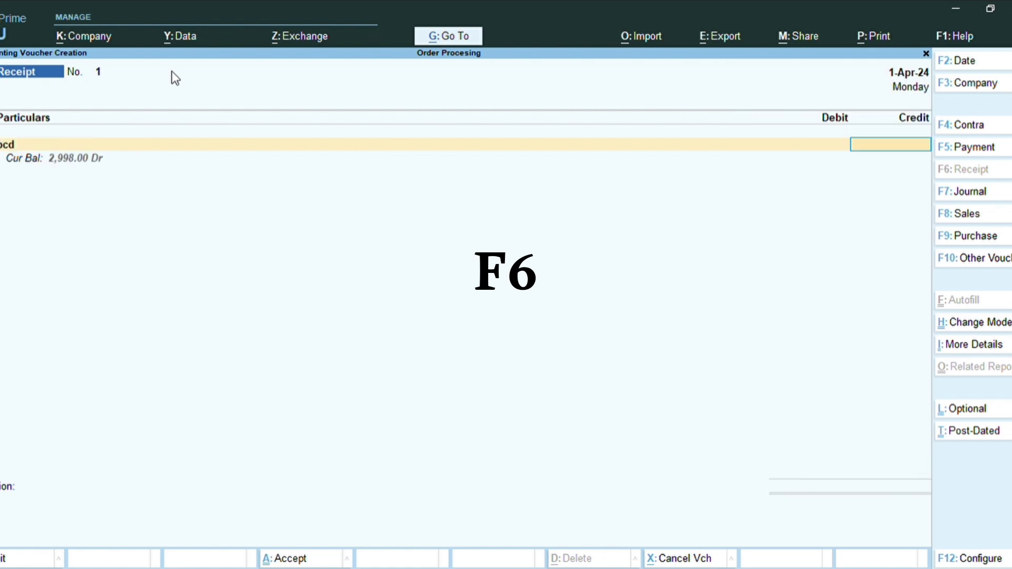
pyautogui.write('2')
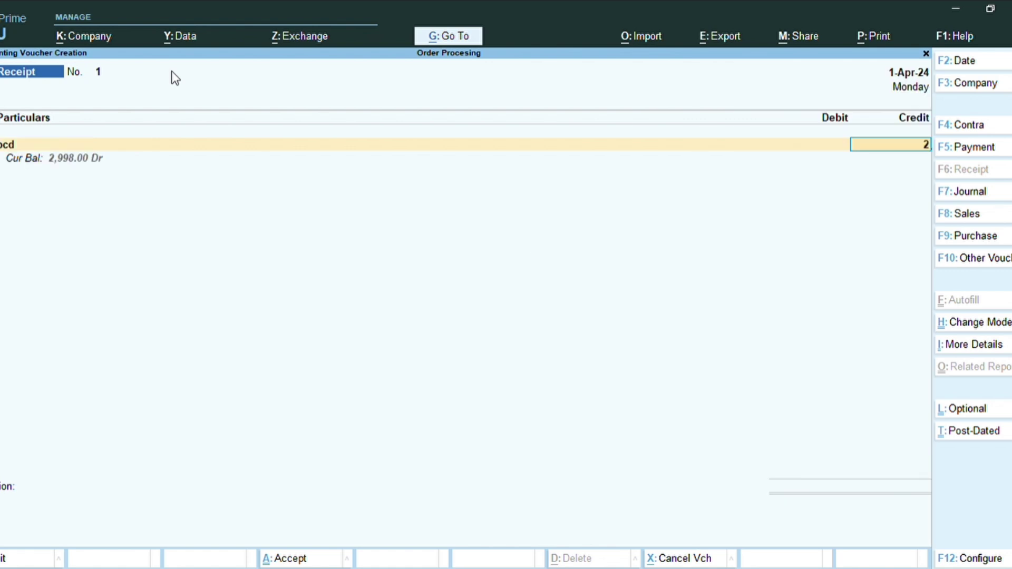
pyautogui.write('998')
pyautogui.press('Return')
# Allocate the receipt as Agst Ref to Abcd's pending bill 1 for 2,998.00 Cr
pyautogui.press('Return')
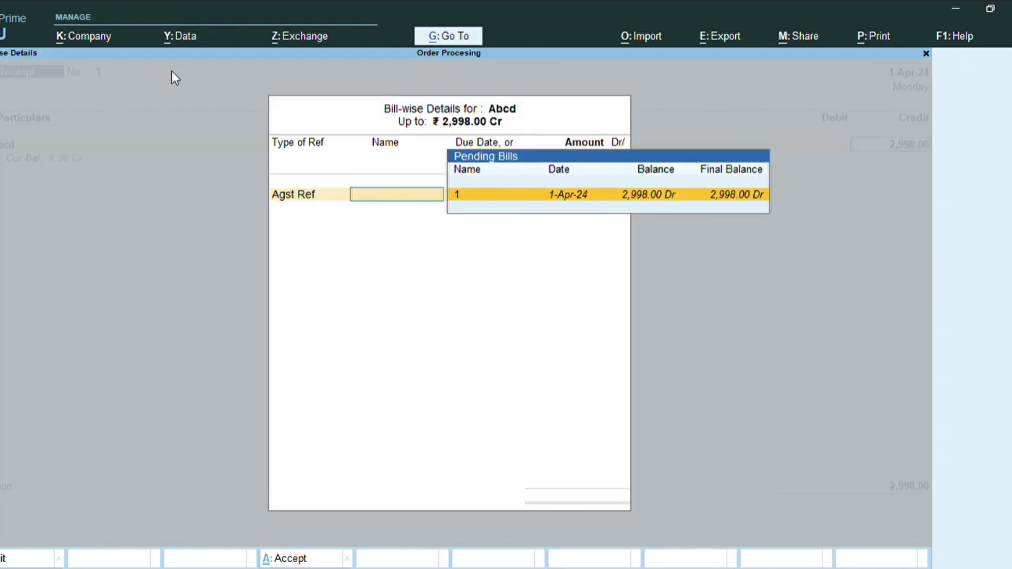
pyautogui.press('Return')
pyautogui.press('Return')
pyautogui.press('Return')
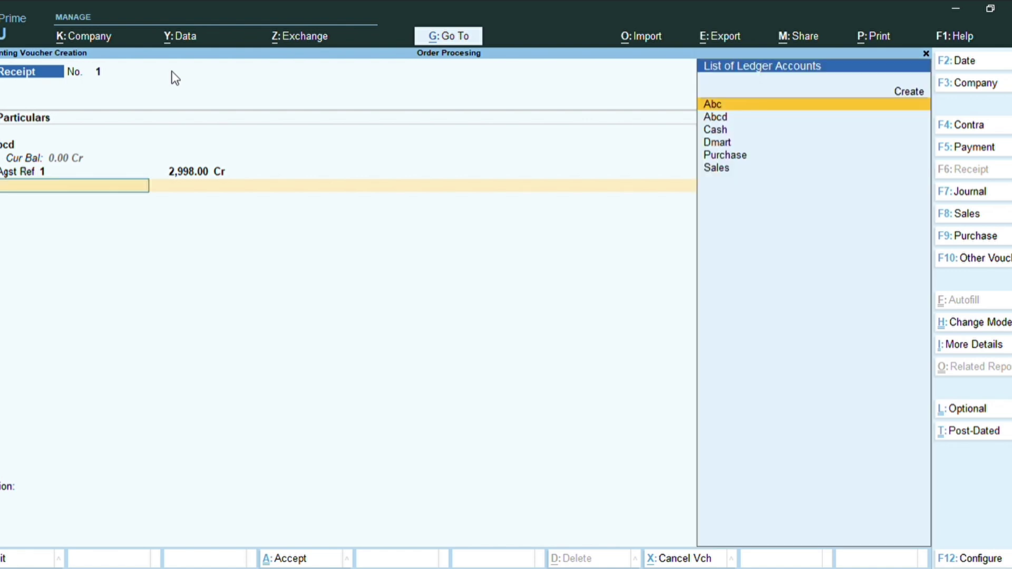
# Debit Cash with 2,998.00 and save the receipt voucher without a narration
pyautogui.press('Down')
pyautogui.press('Down')
pyautogui.press('Return')
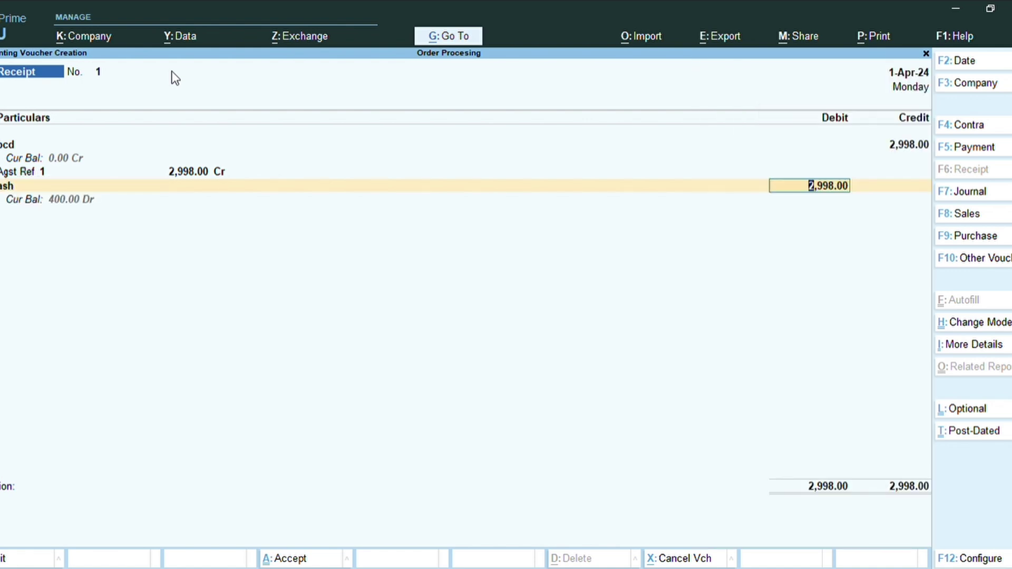
pyautogui.press('Return')
pyautogui.press('Return')
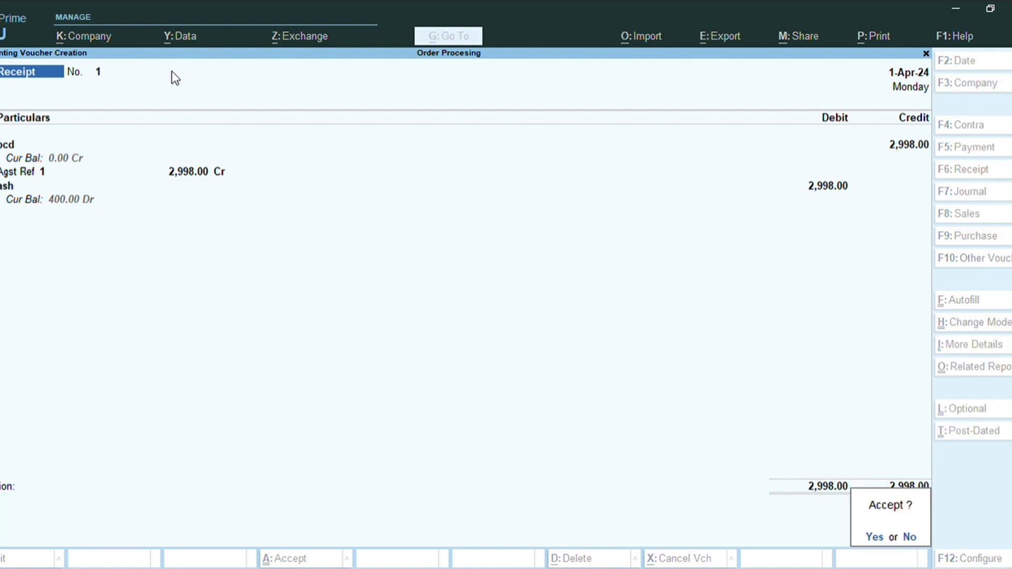
pyautogui.press('Return')
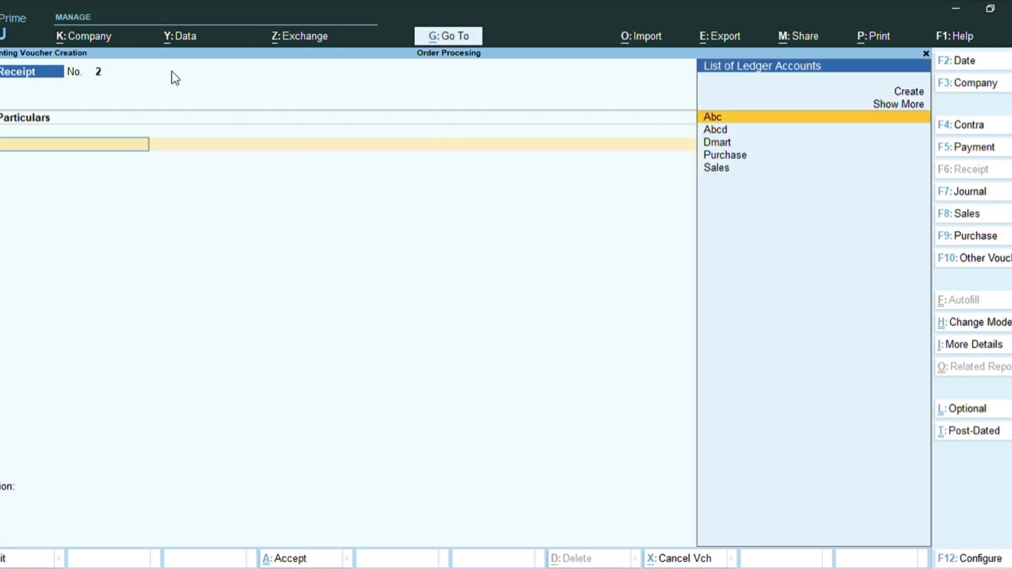